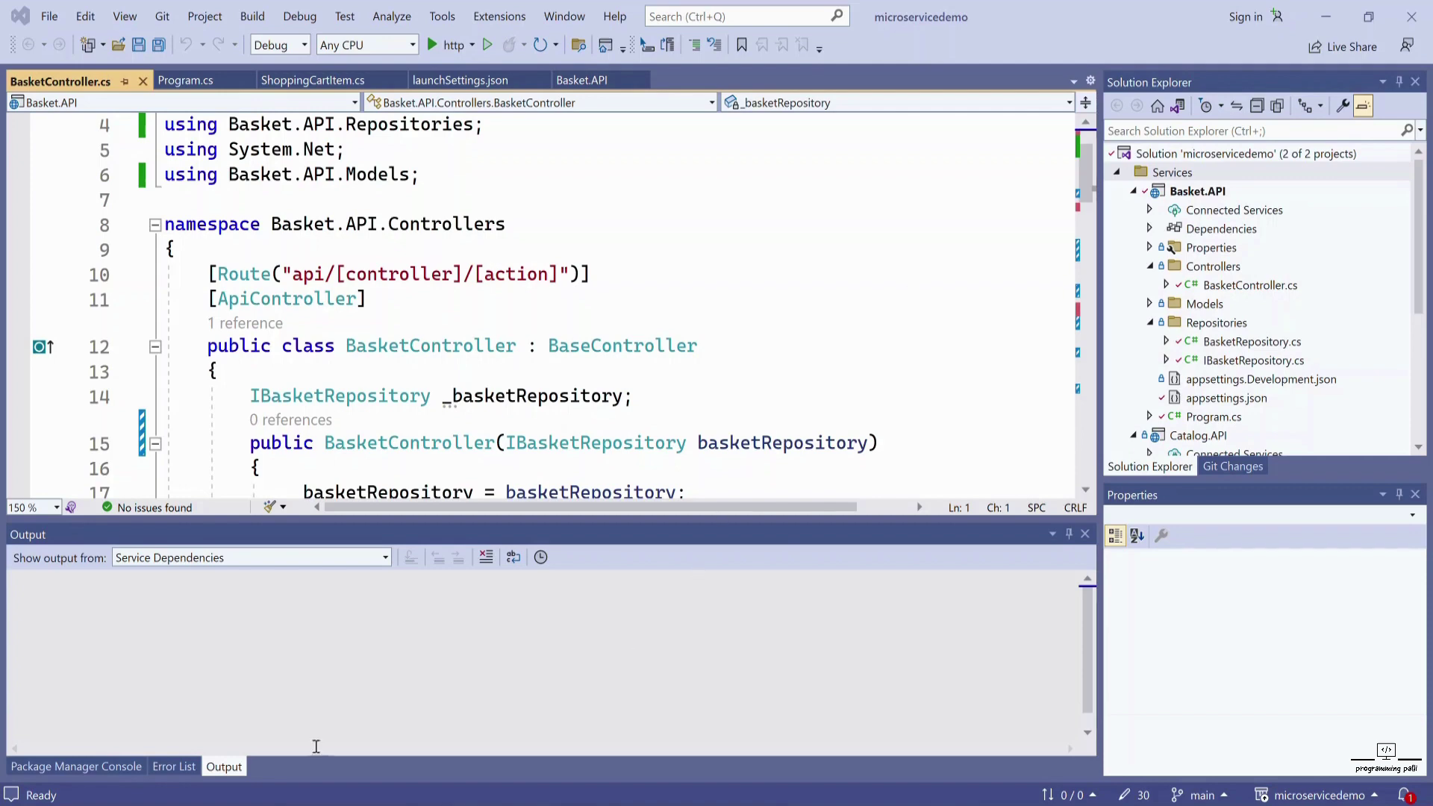
# - Launch Internet Information Services (IIS) Manager from a Windows search for 'ii'
pyautogui.press('super+s')
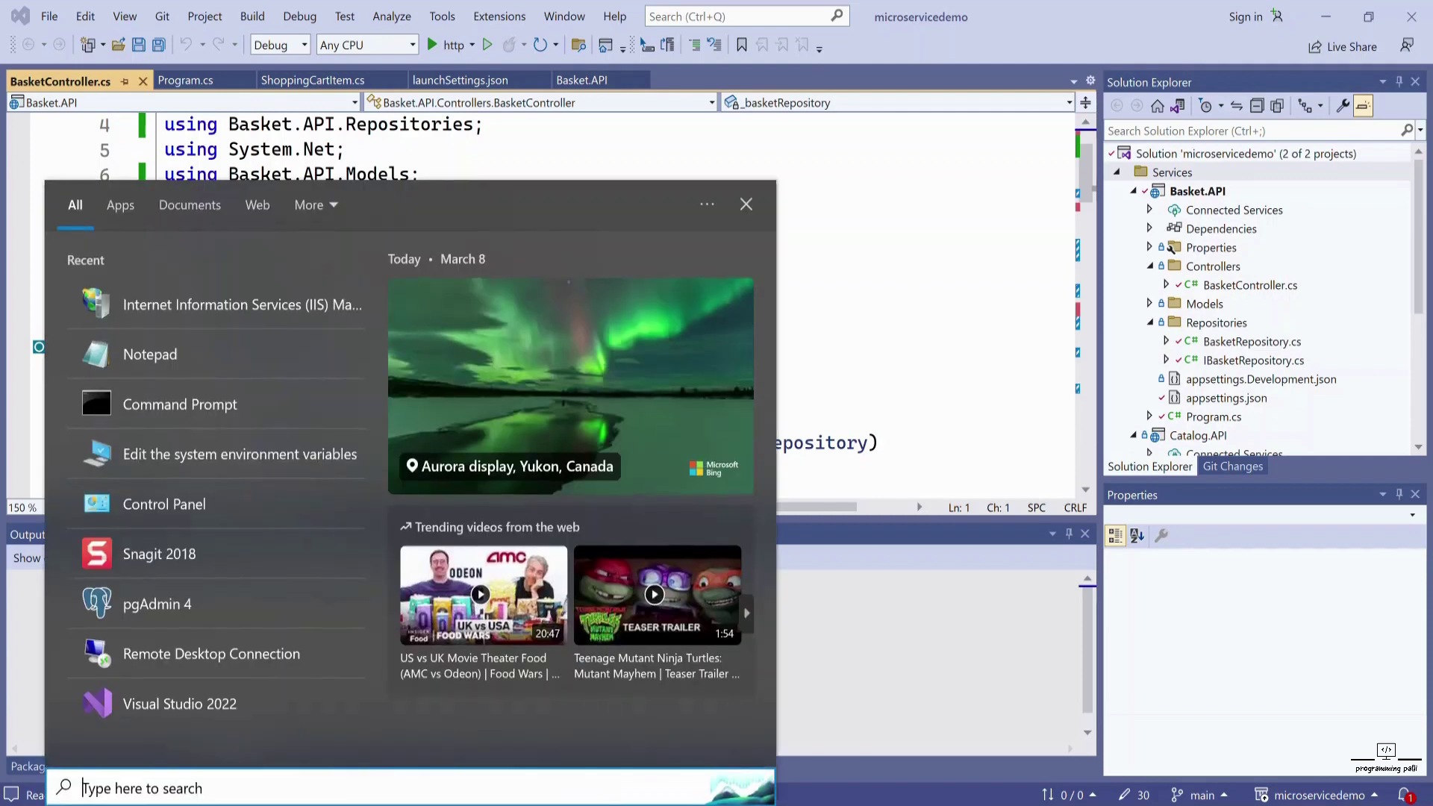
pyautogui.write('ii')
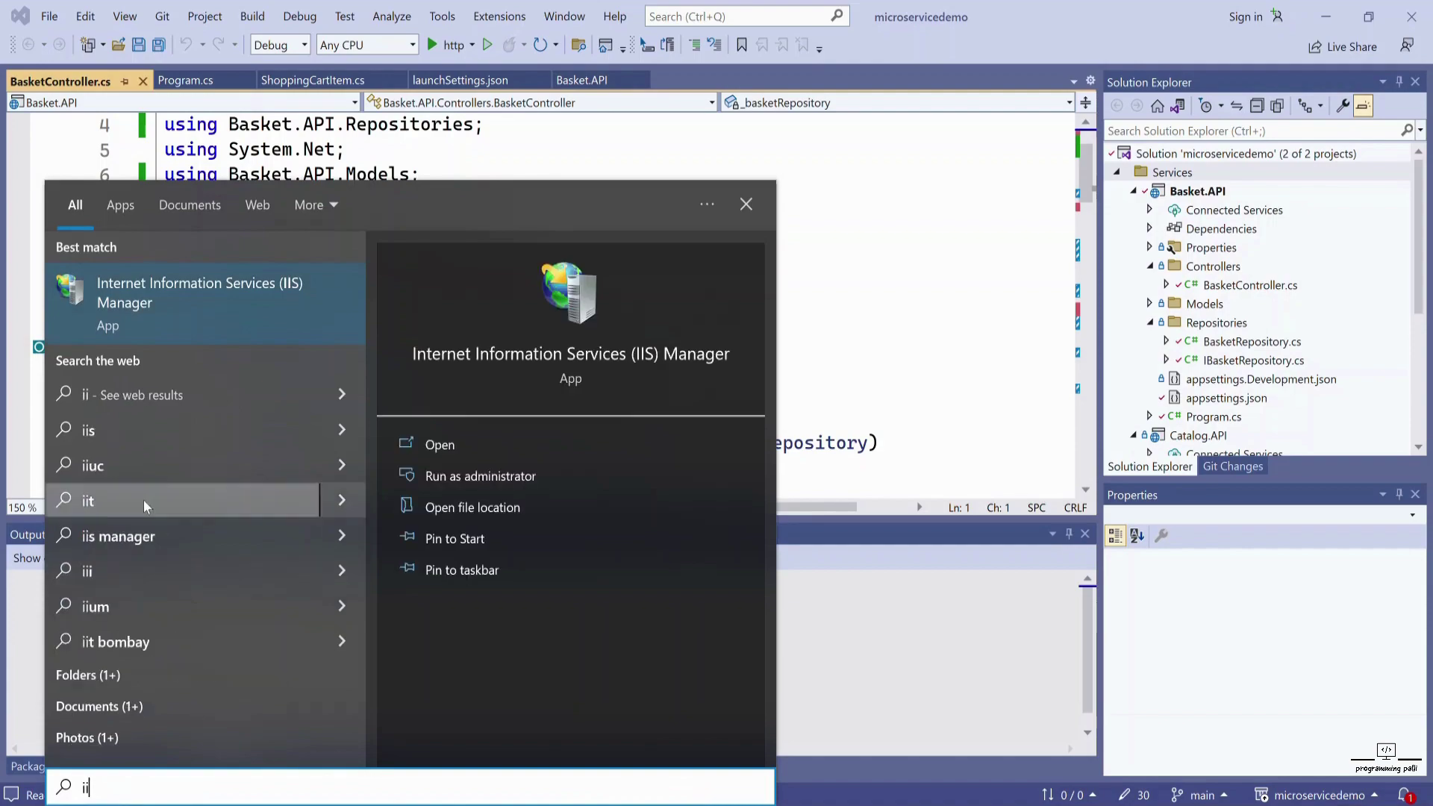
pyautogui.click(201, 296)
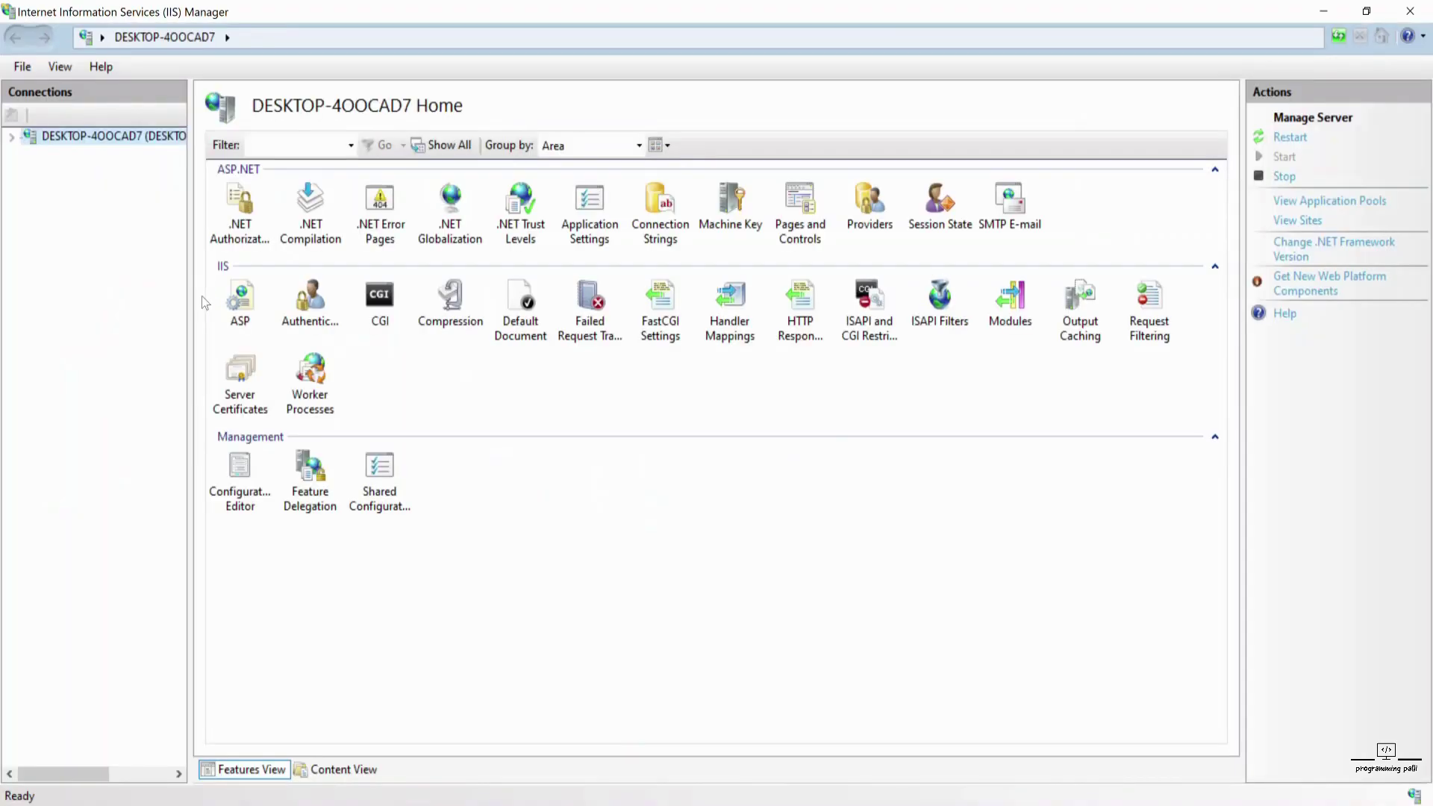
# - Expand the server's Sites list (Catalog.API, Default Web Site) and start Add Website
pyautogui.click(11, 138)
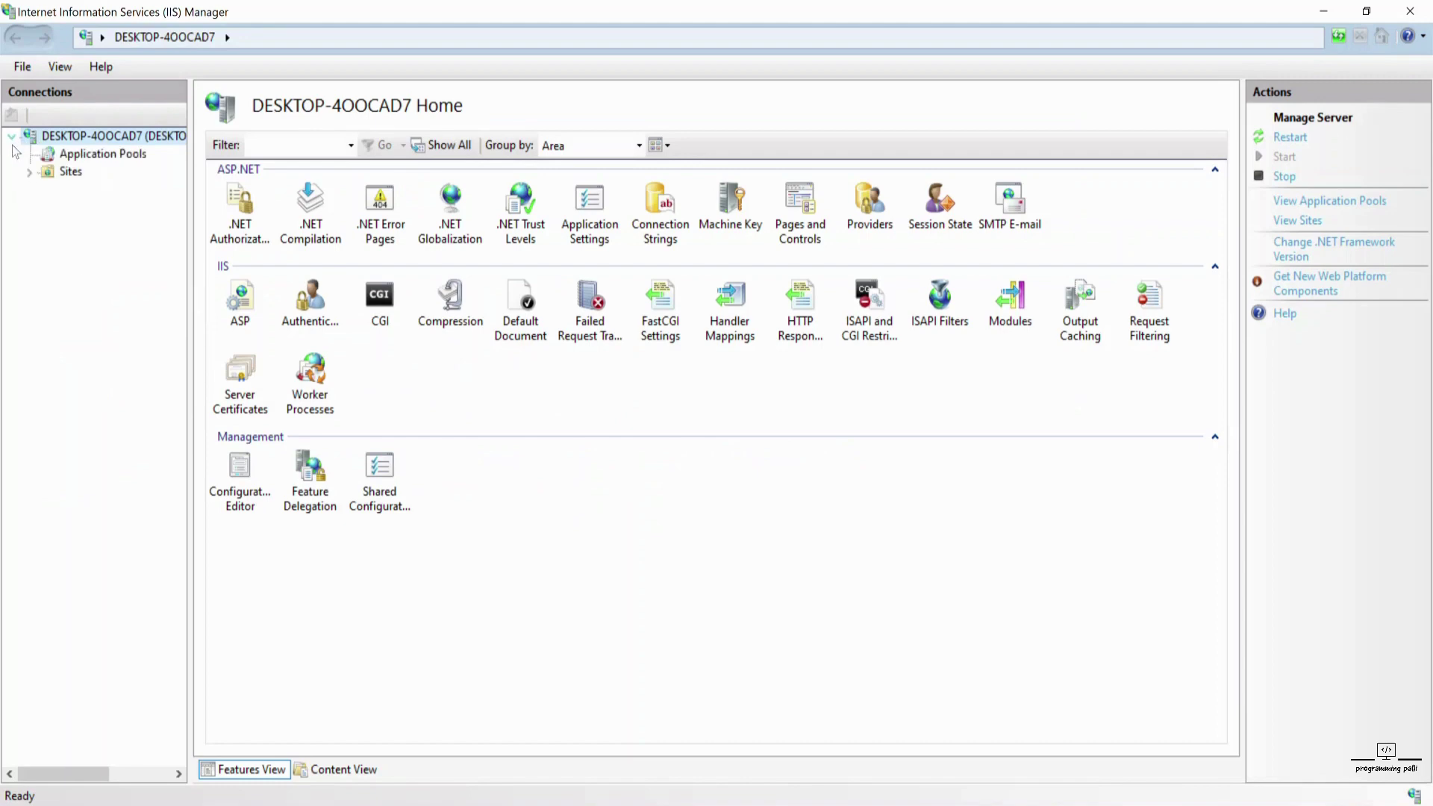
pyautogui.click(29, 171)
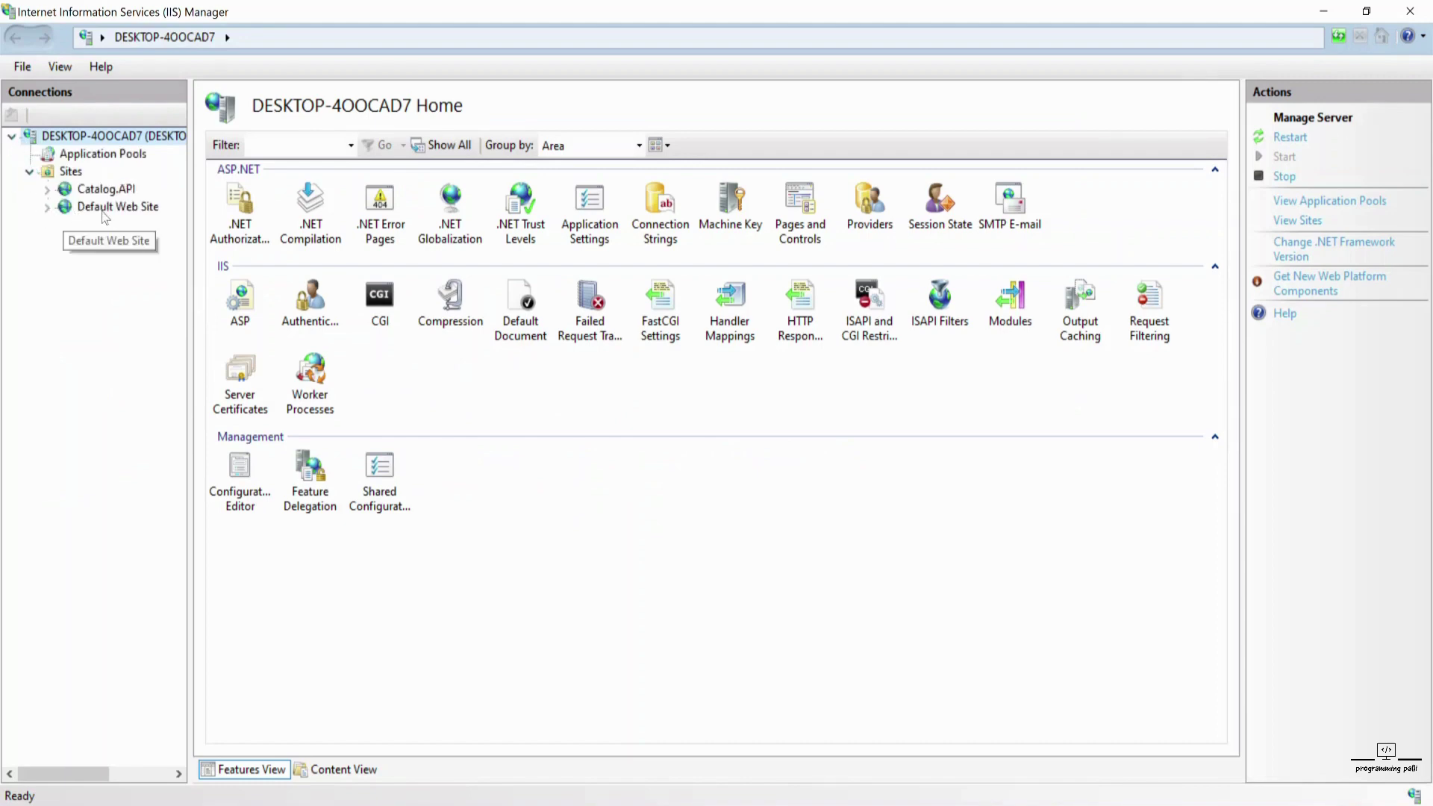
pyautogui.rightClick(71, 173)
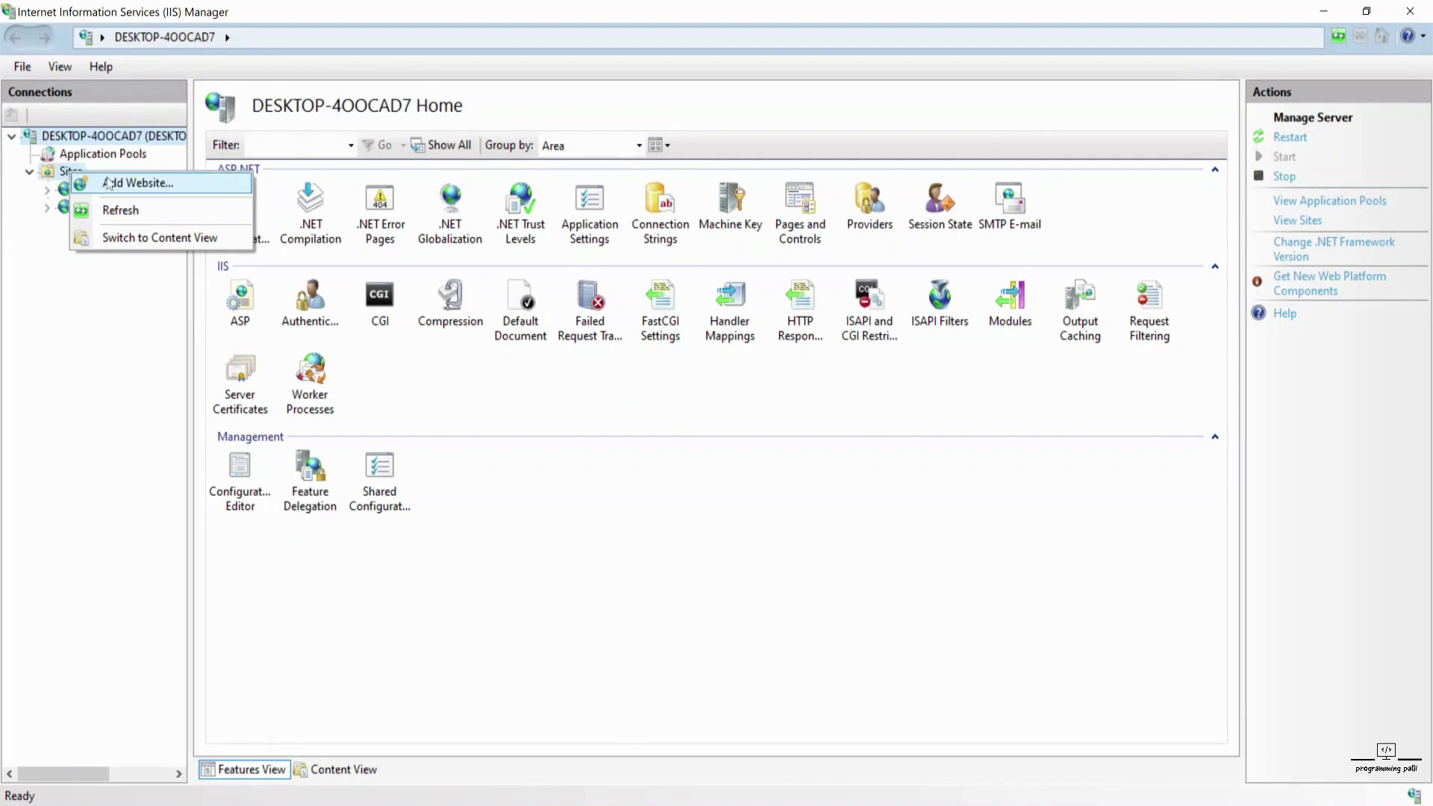
pyautogui.click(109, 183)
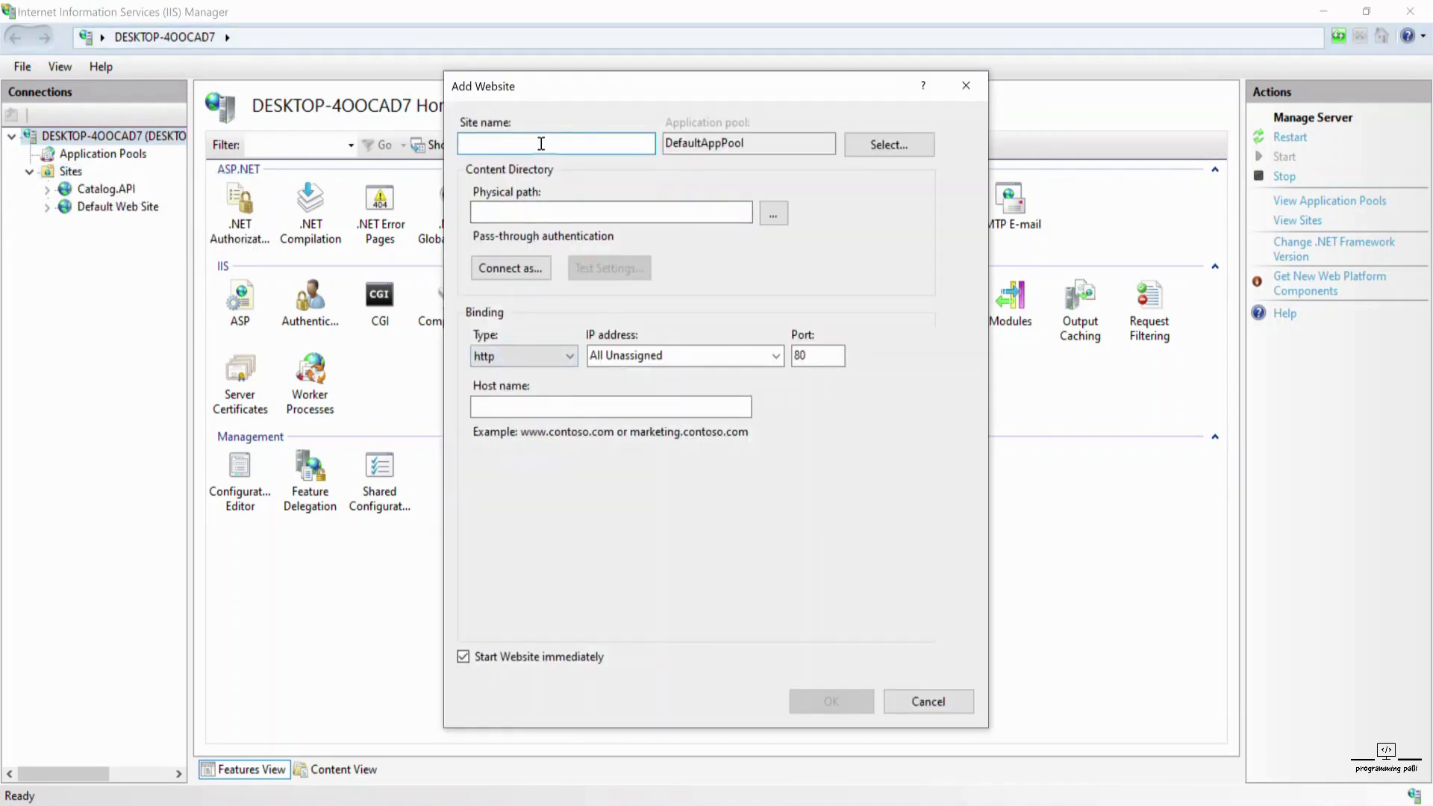
# - Name the new site Basket.API and change its port from 80 to 82
pyautogui.write('Bas')
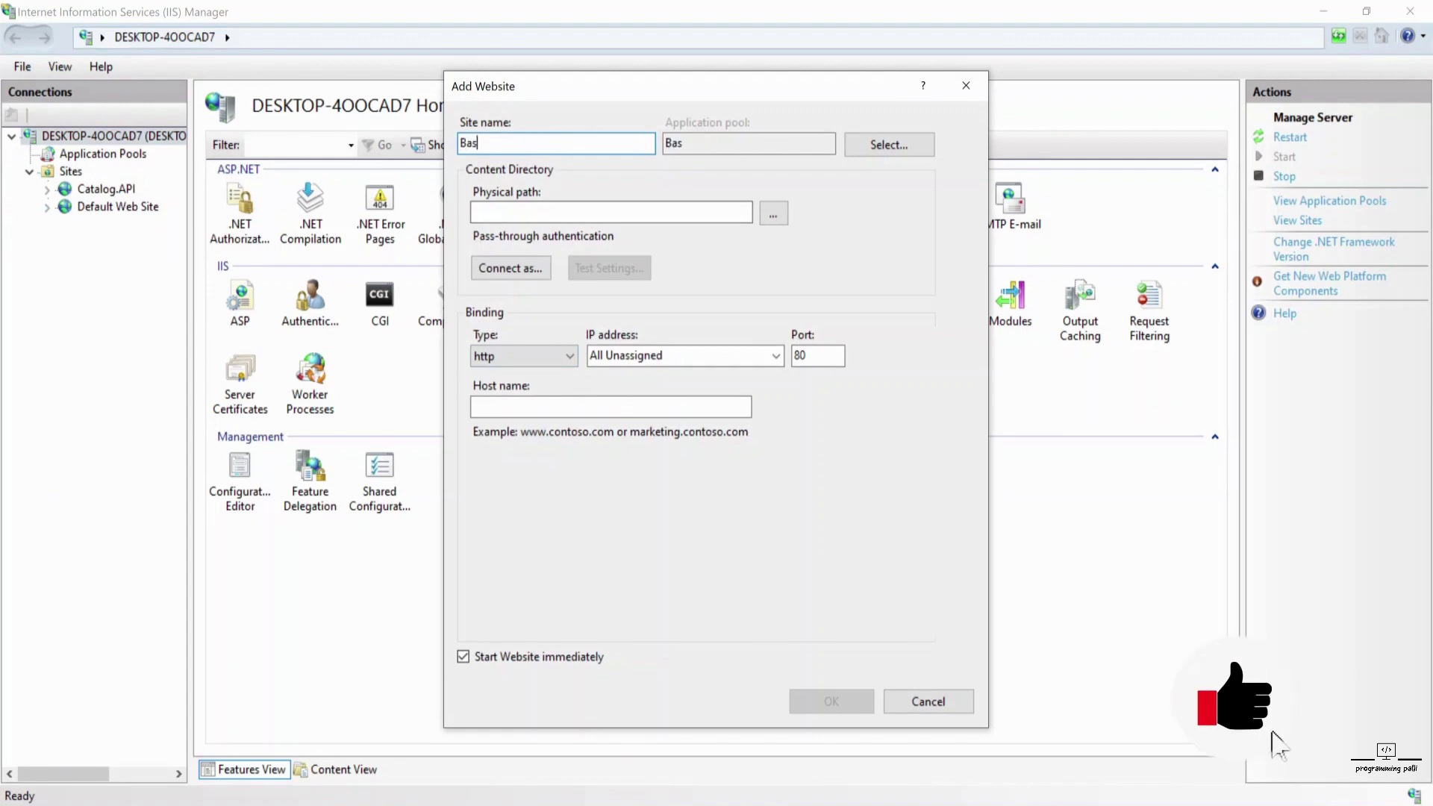
pyautogui.write('ket')
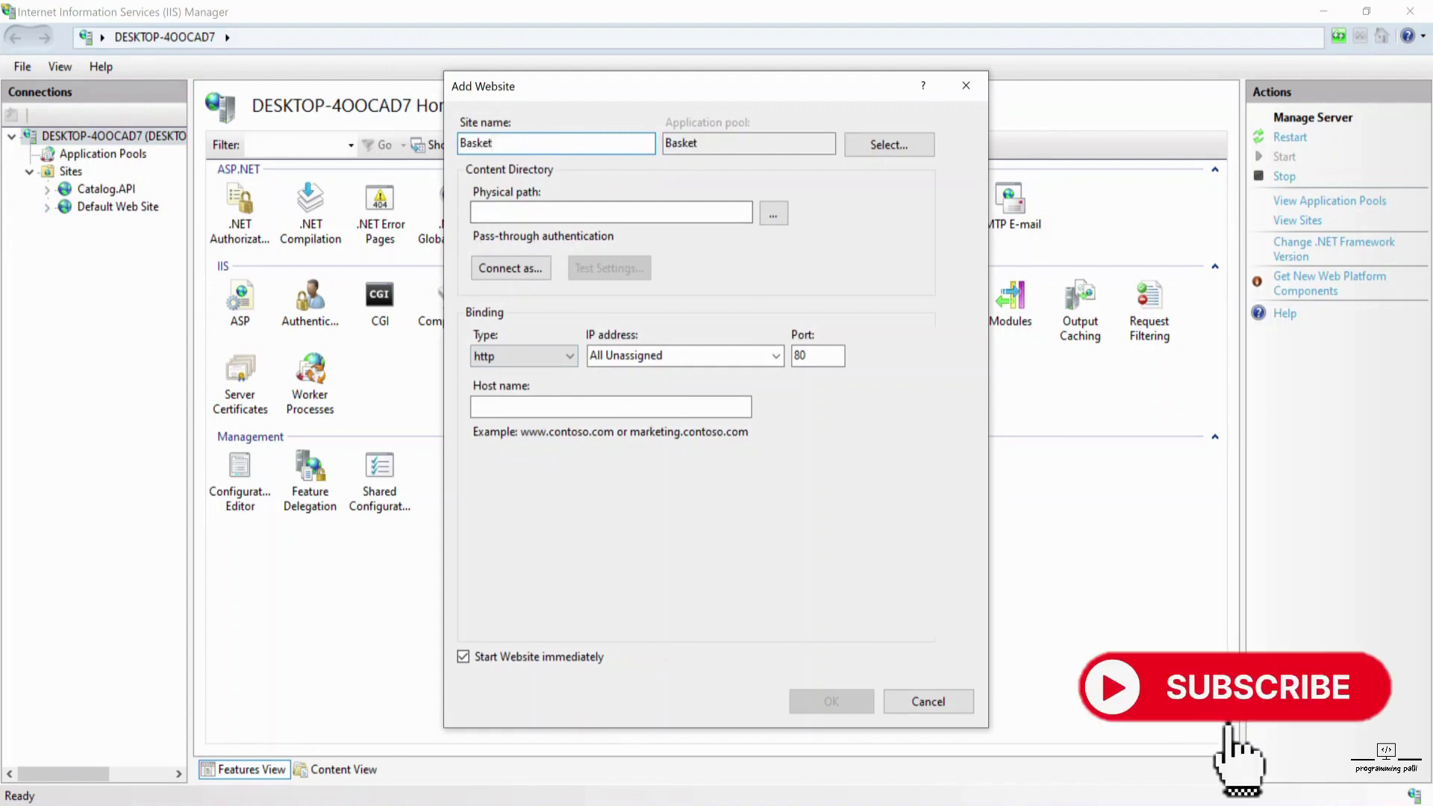
pyautogui.write('.API')
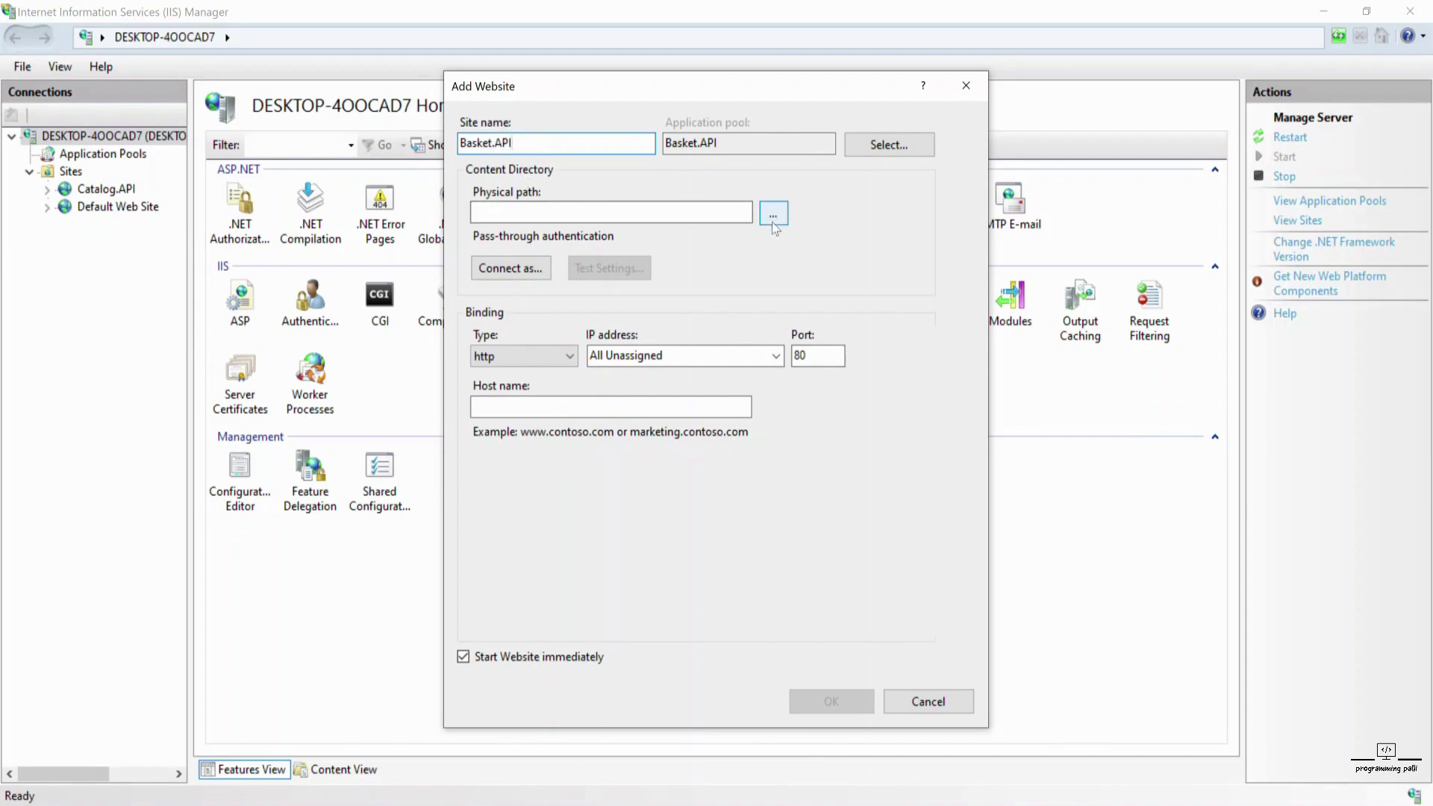
pyautogui.click(820, 353)
pyautogui.write('2')
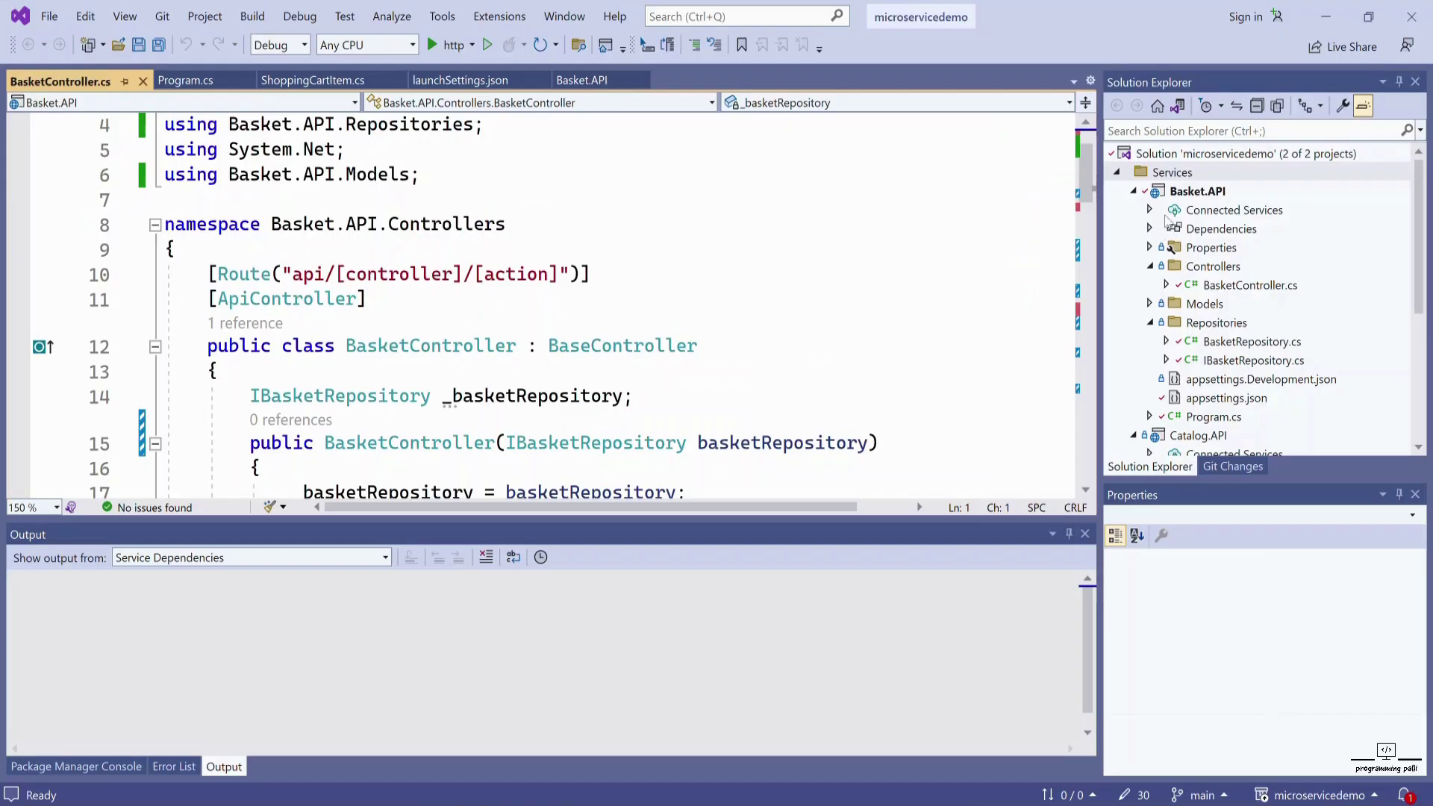
# - Publish Basket.API to a Folder target, keeping the default bin\Release\net7.0\publish\ location
pyautogui.click(1193, 196)
pyautogui.rightClick(1195, 197)
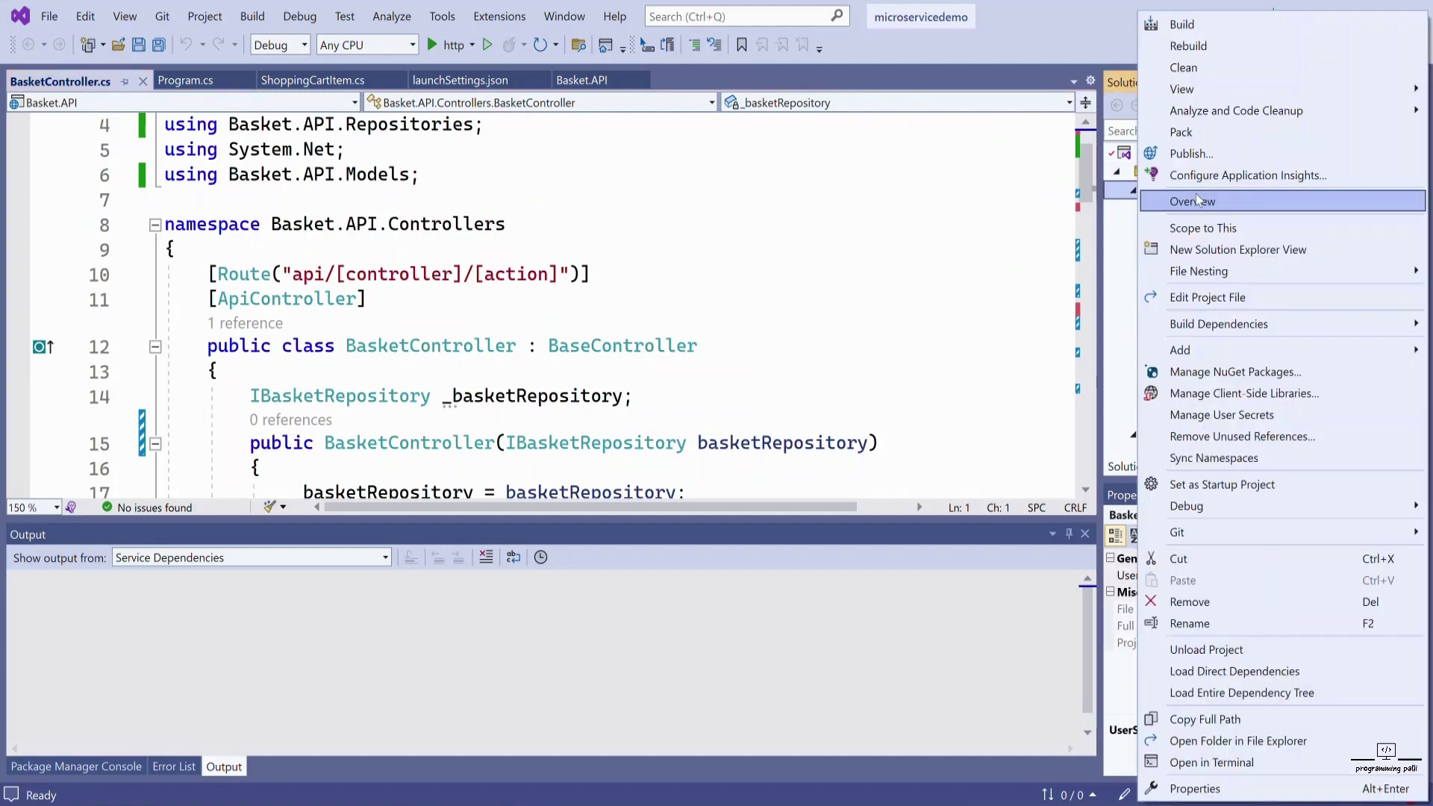
pyautogui.click(1192, 154)
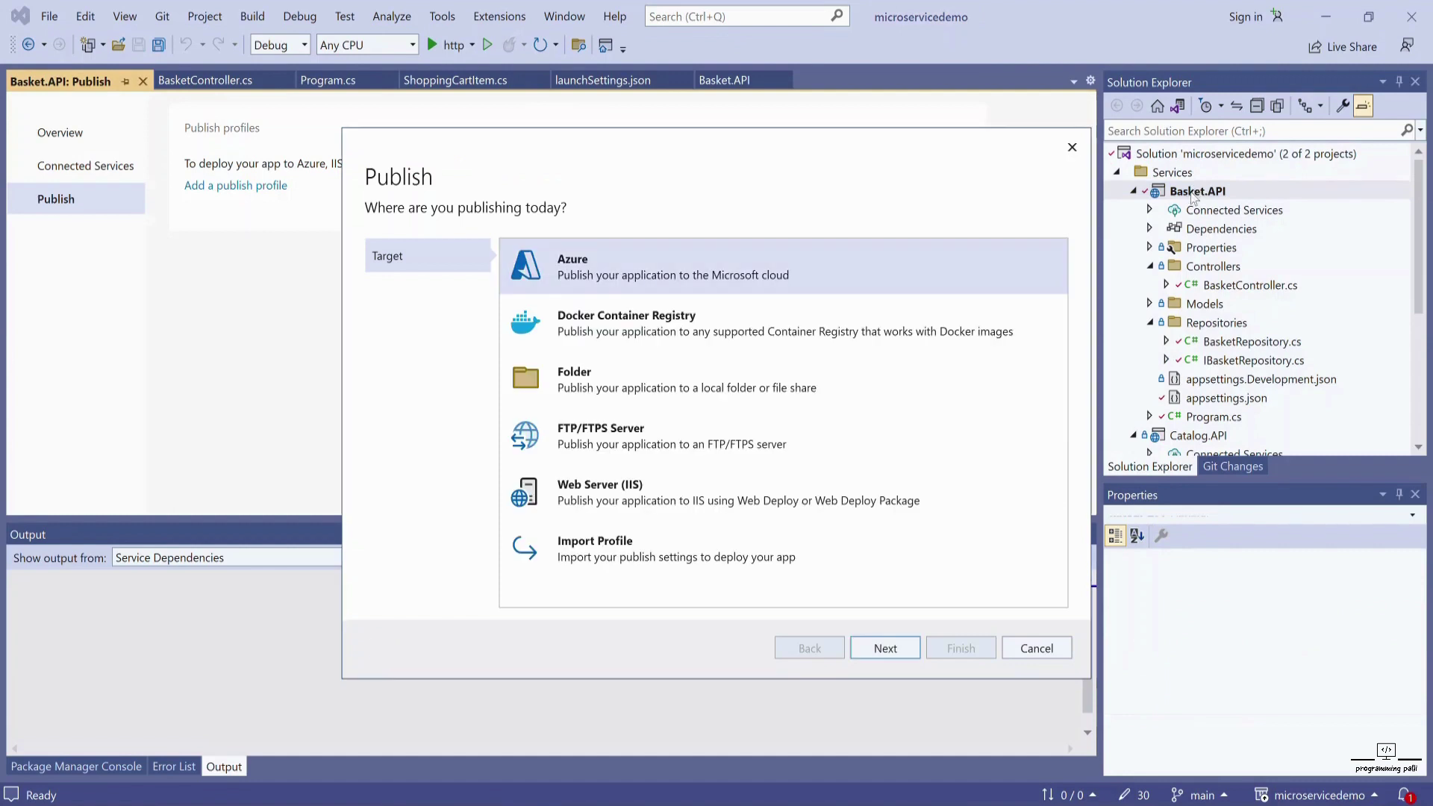
pyautogui.click(630, 399)
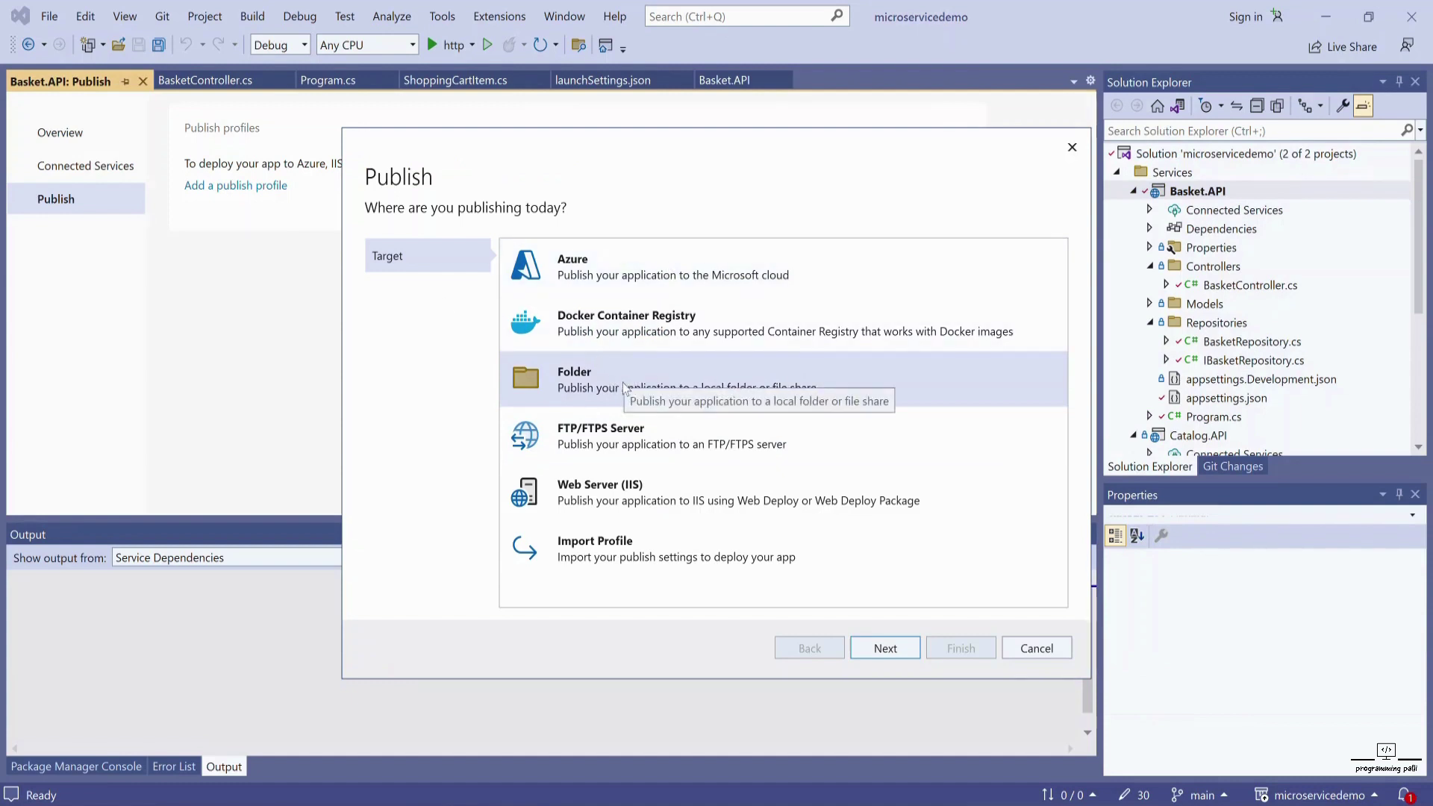
pyautogui.click(880, 649)
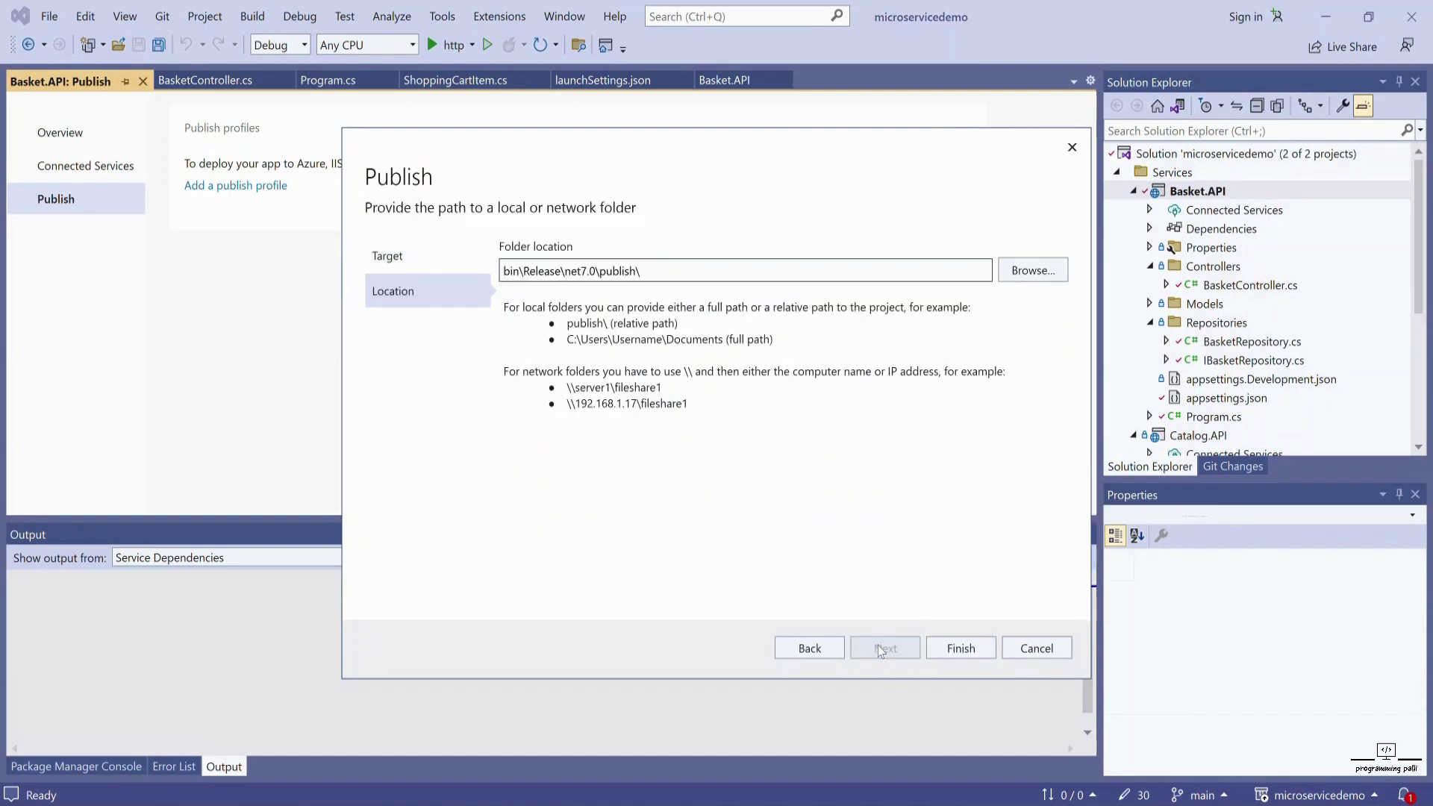
pyautogui.click(955, 647)
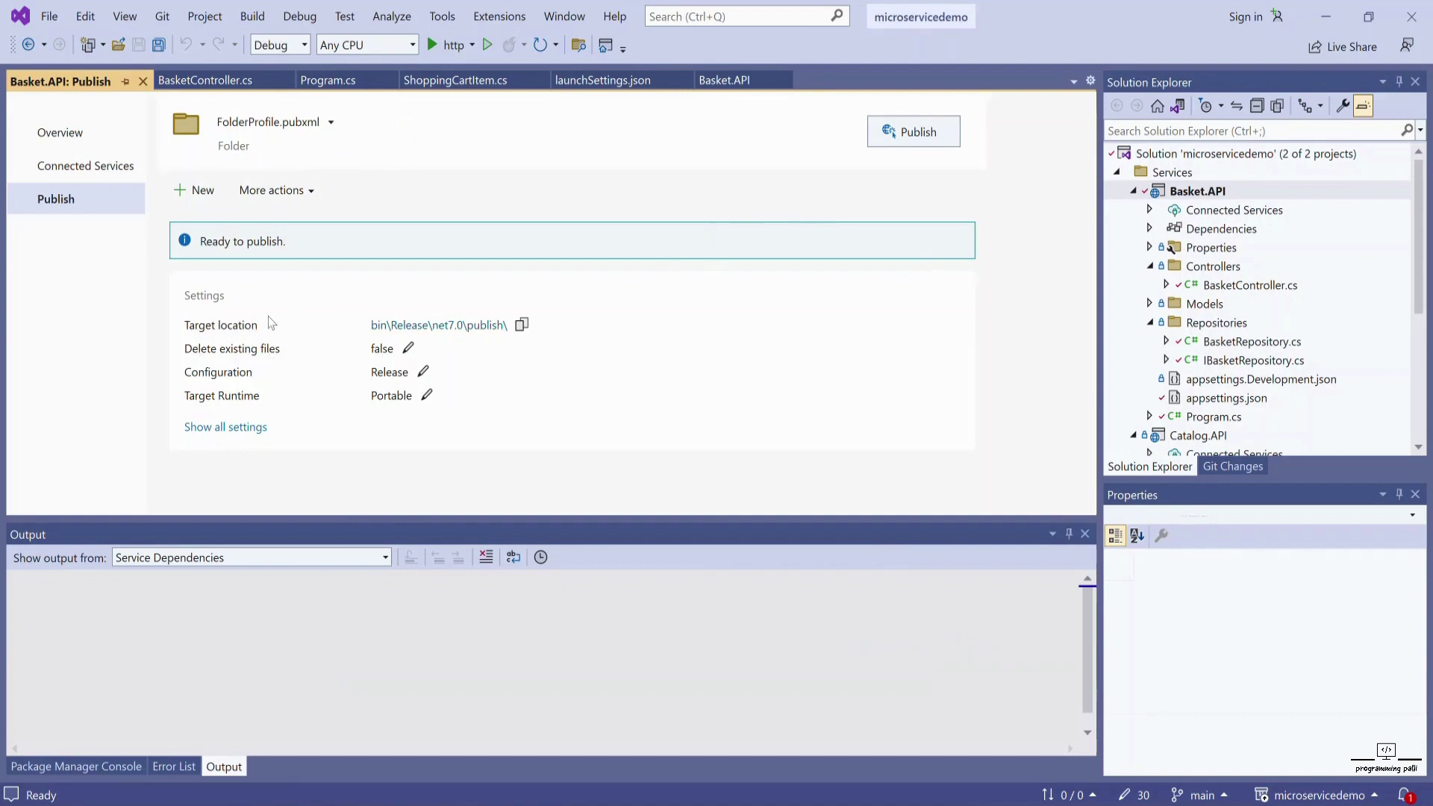
# - Enable 'Delete all existing files prior to publish' in the FolderProfile and save it
pyautogui.click(408, 348)
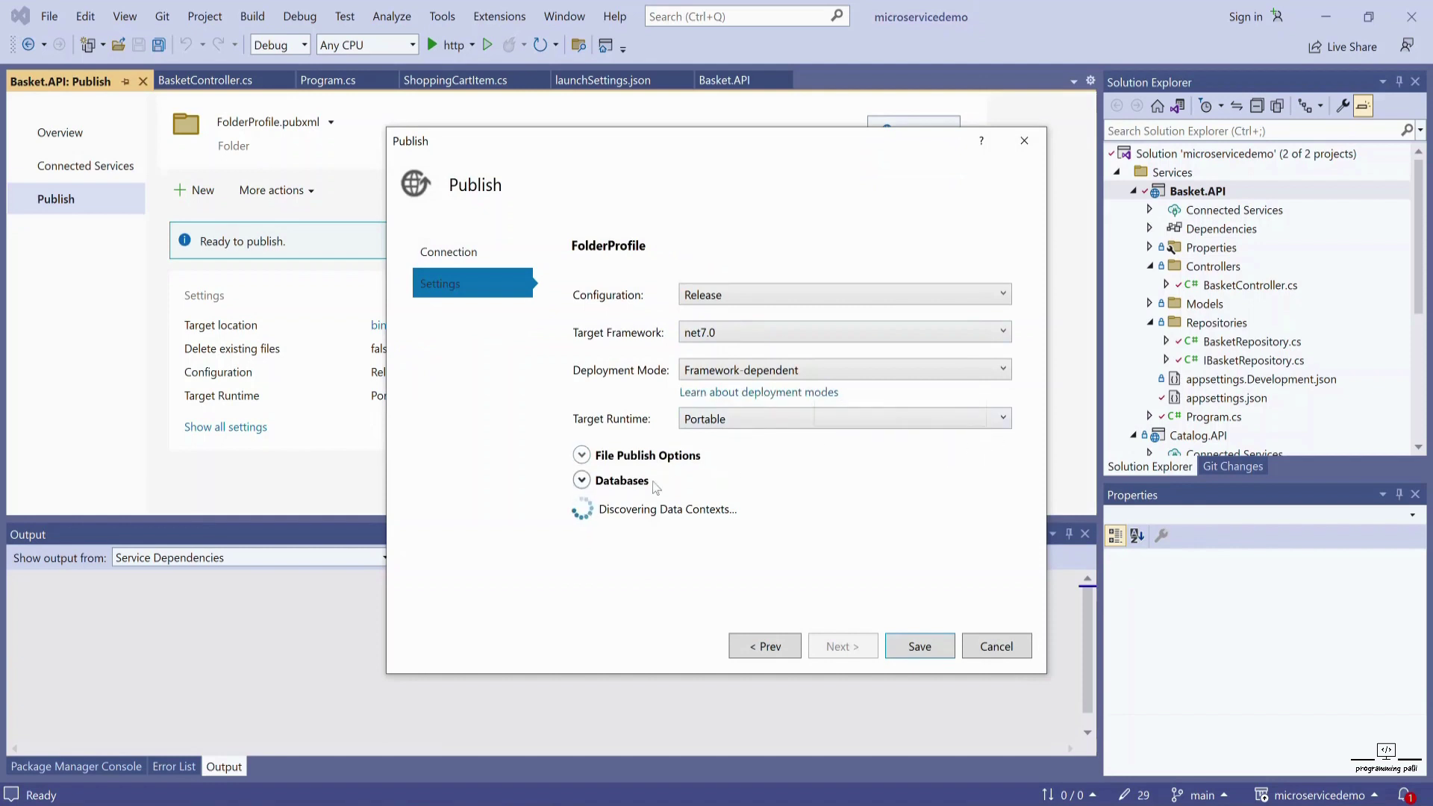
pyautogui.click(583, 456)
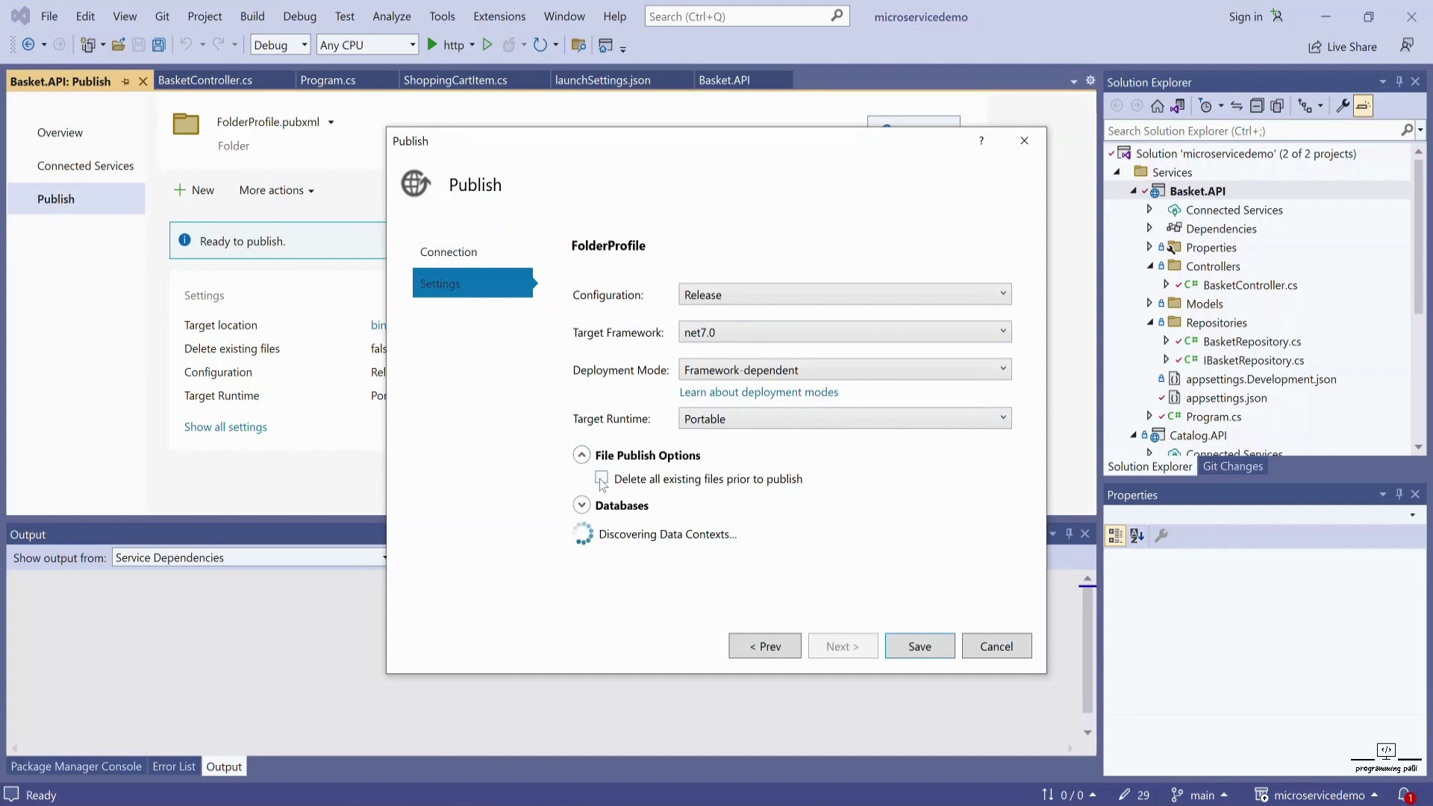
pyautogui.click(602, 478)
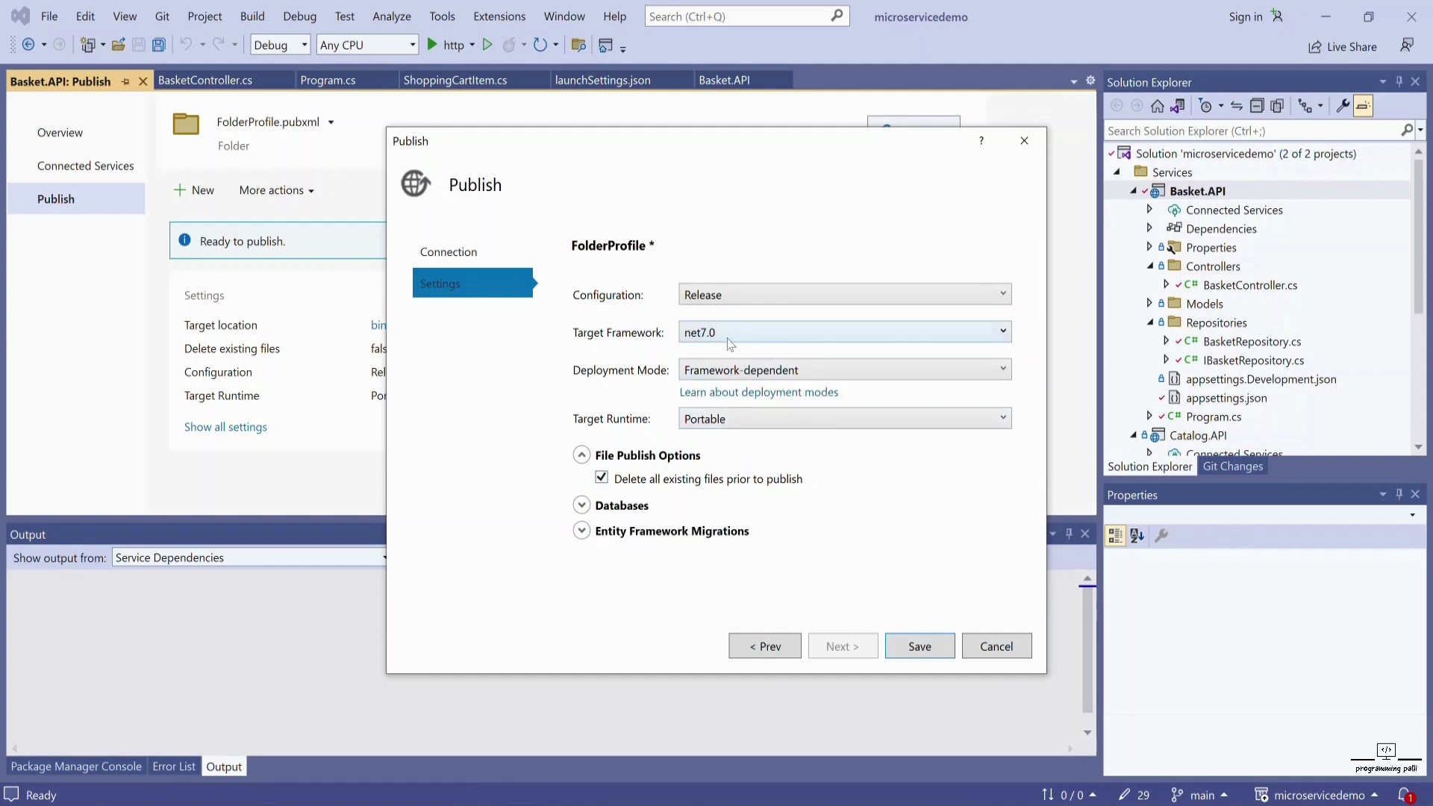
pyautogui.click(918, 647)
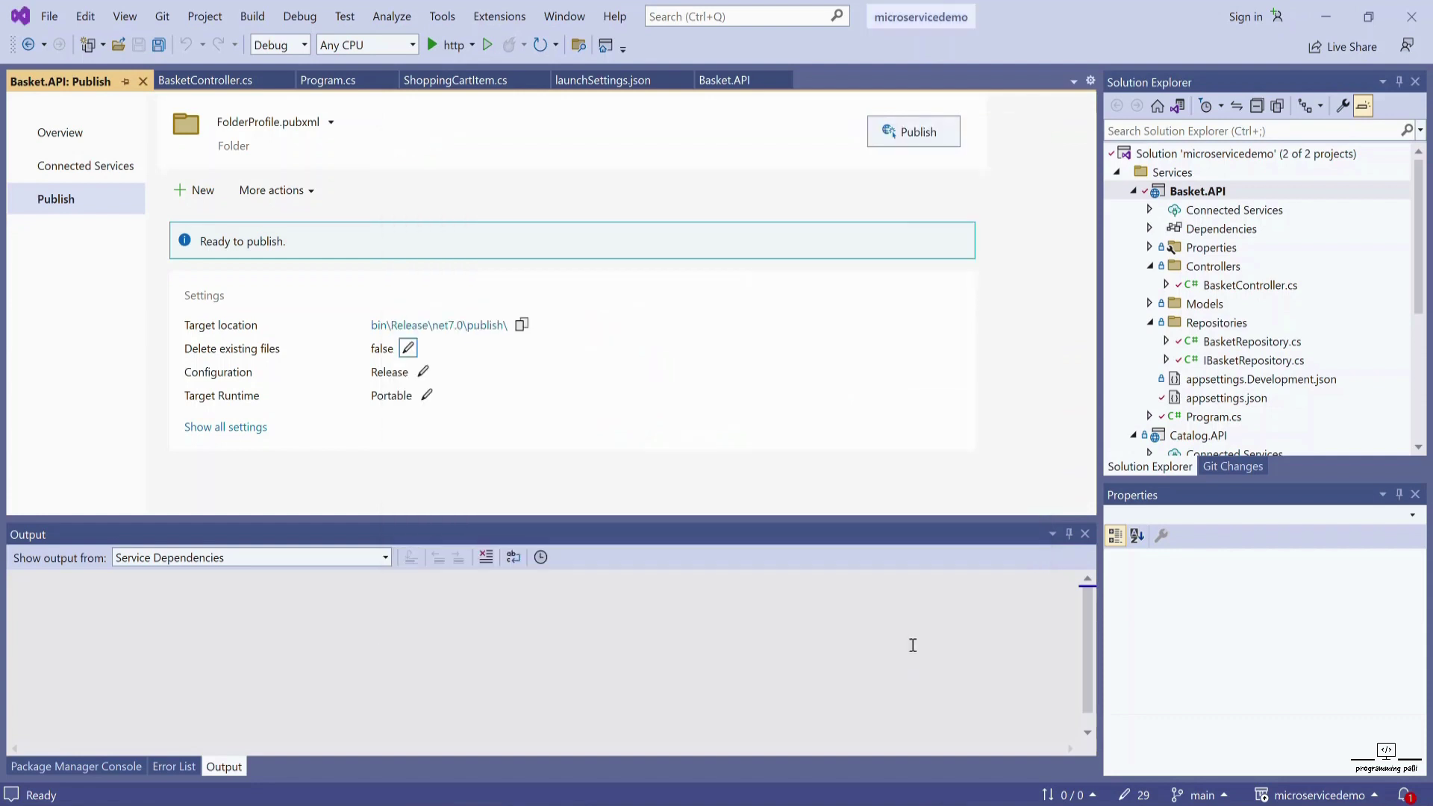
# - Publish Basket.API, check the 29 files in its target folder, and return to IIS Manager
pyautogui.click(920, 133)
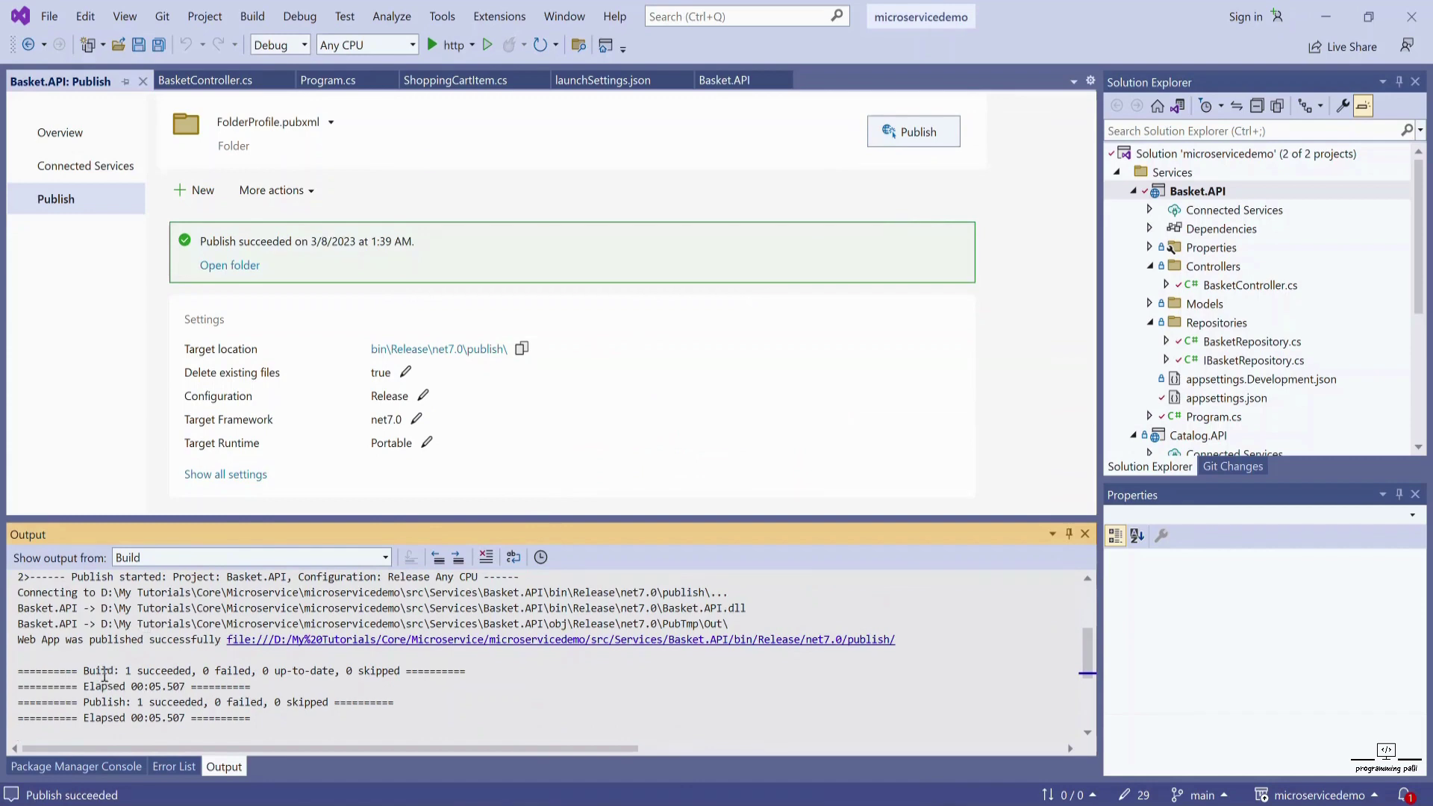
pyautogui.click(470, 359)
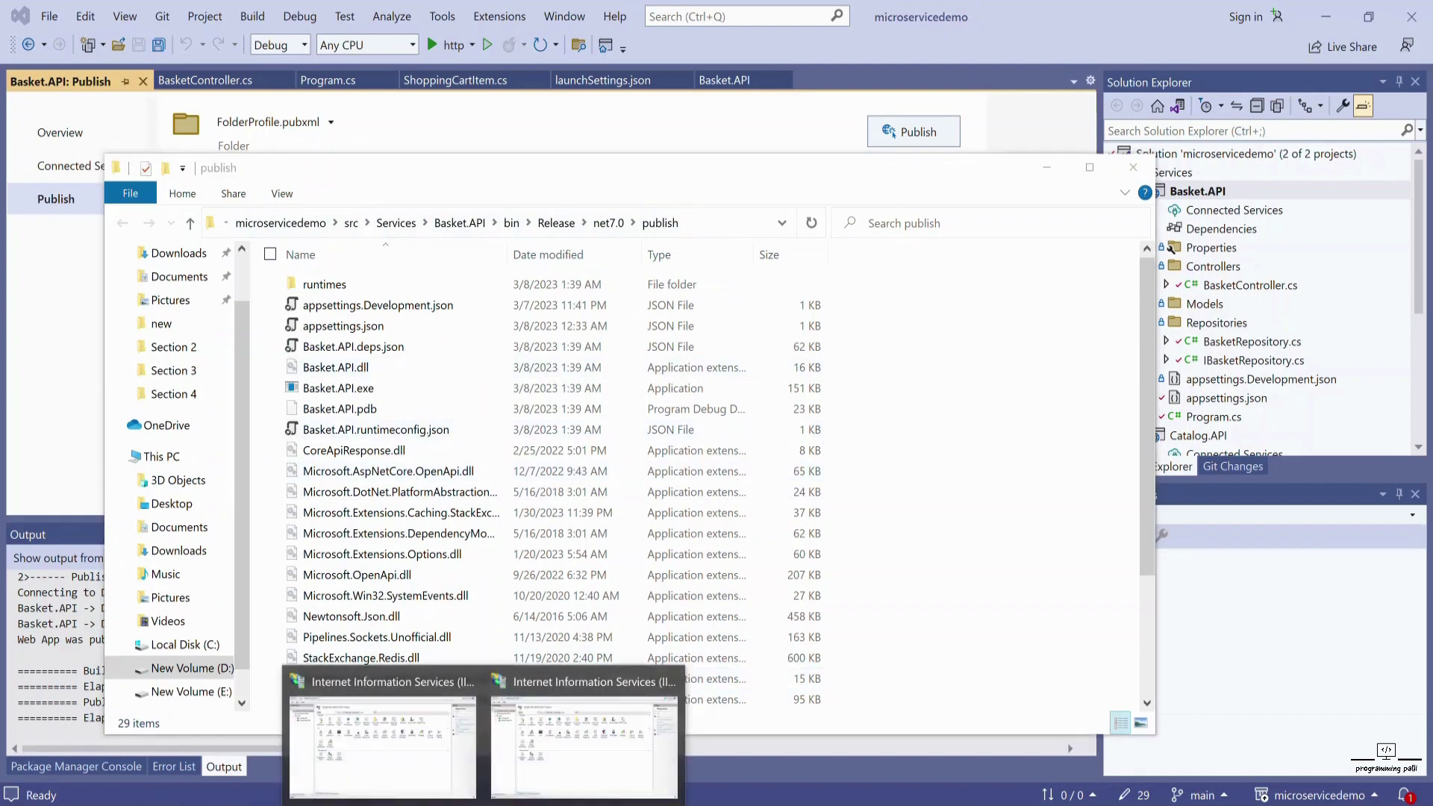
pyautogui.click(366, 754)
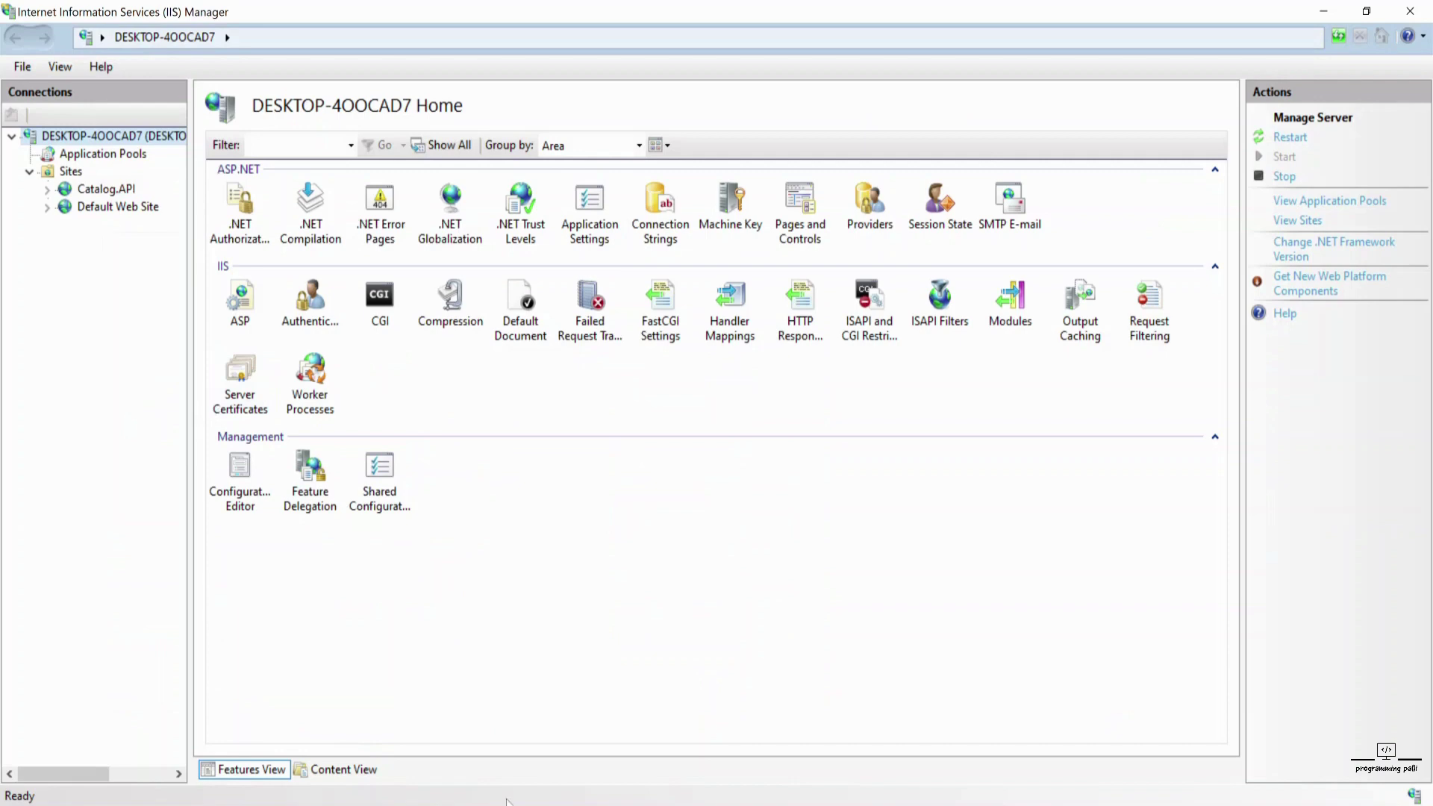
# - Browse for the site's physical path, expanding D:\My Tutorials\Core\Microservice\microservicedemo
pyautogui.moveTo(508, 800)
pyautogui.click(578, 718)
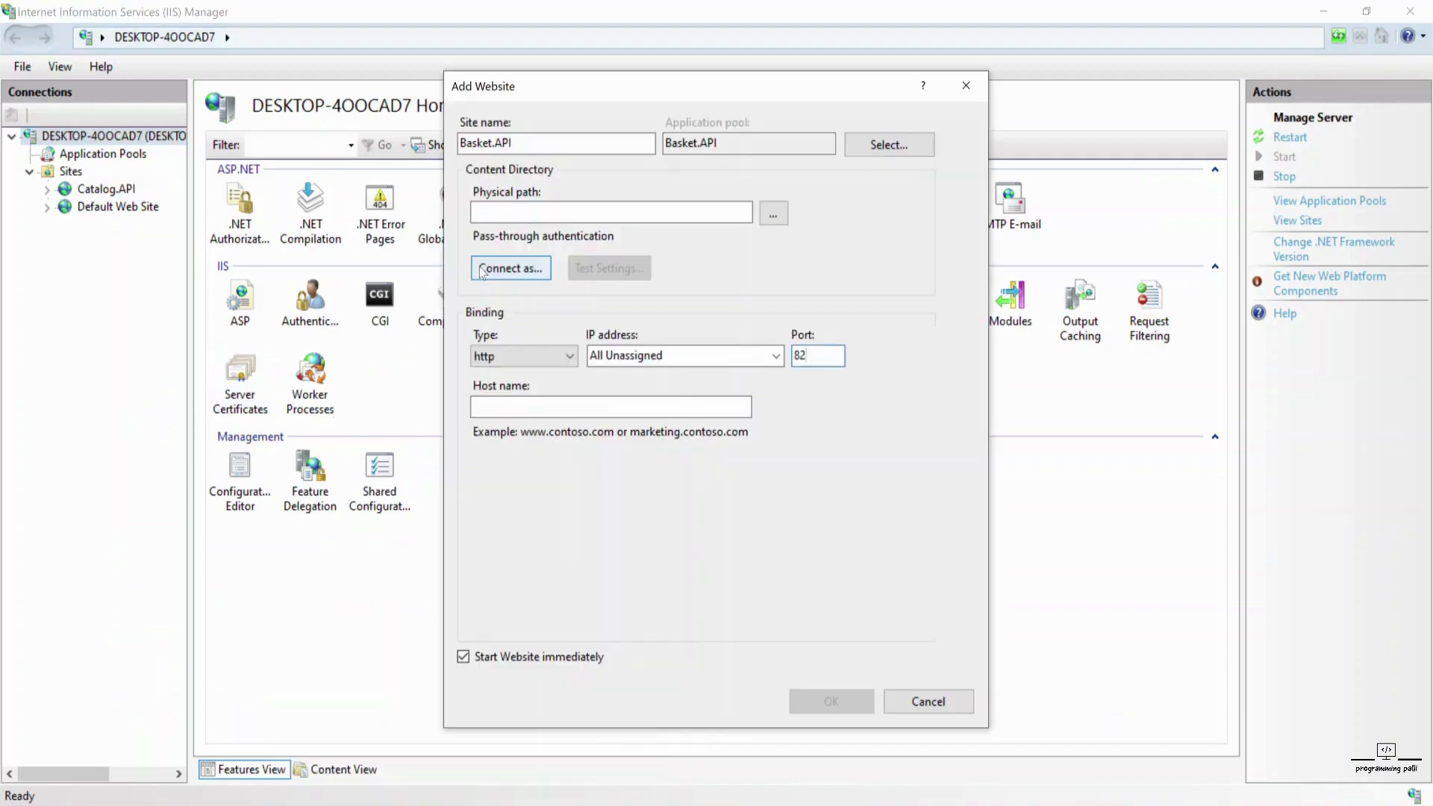
pyautogui.click(772, 215)
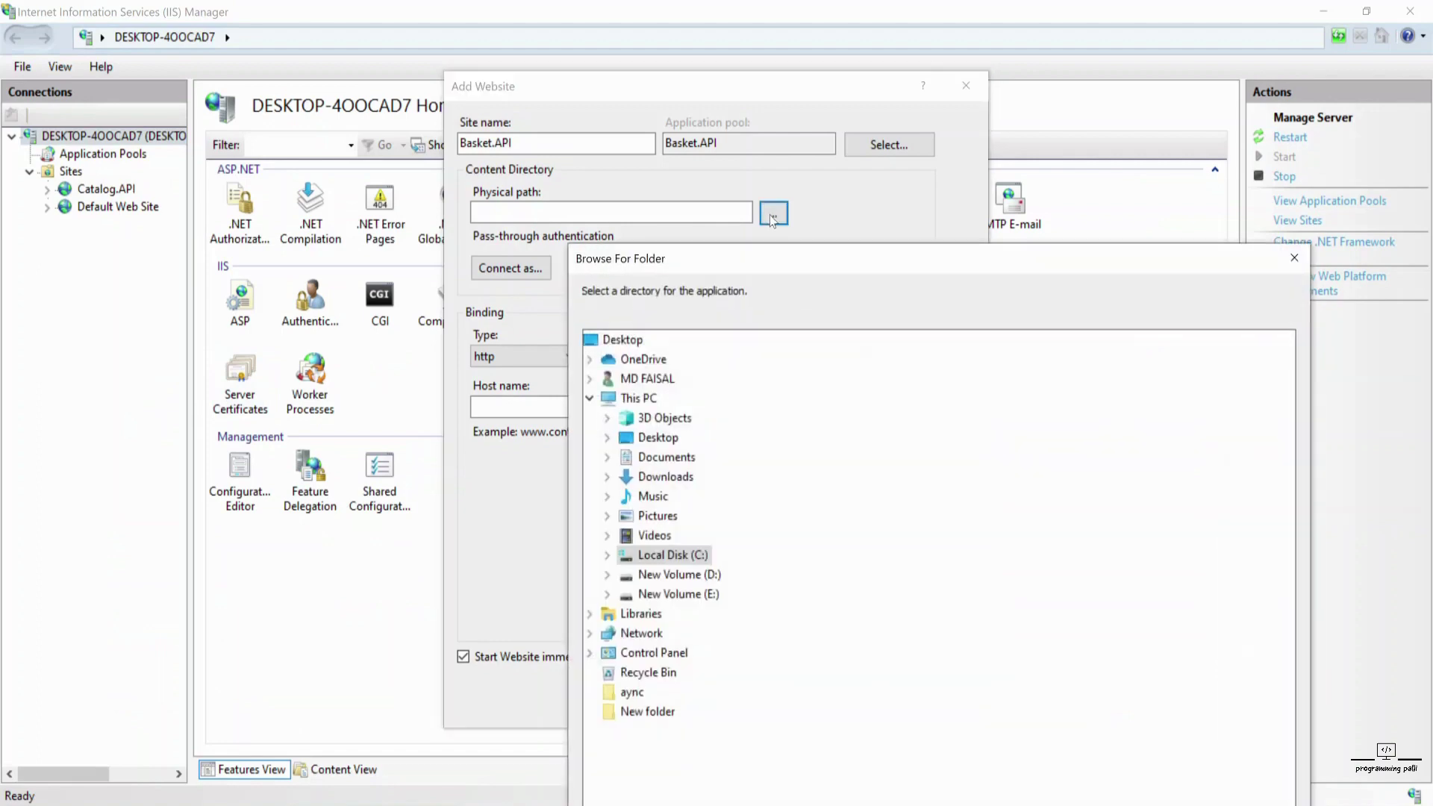
pyautogui.click(608, 577)
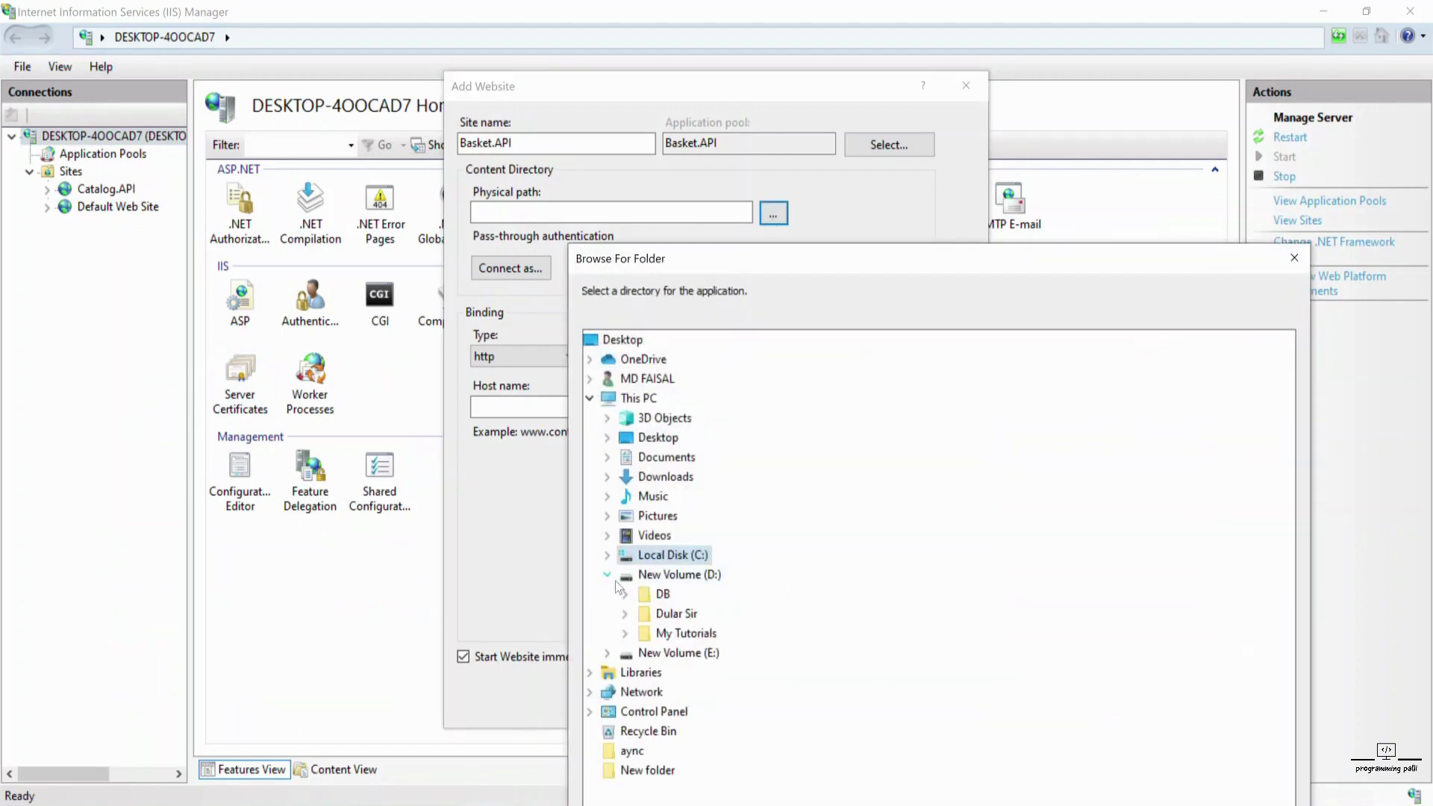
pyautogui.click(625, 635)
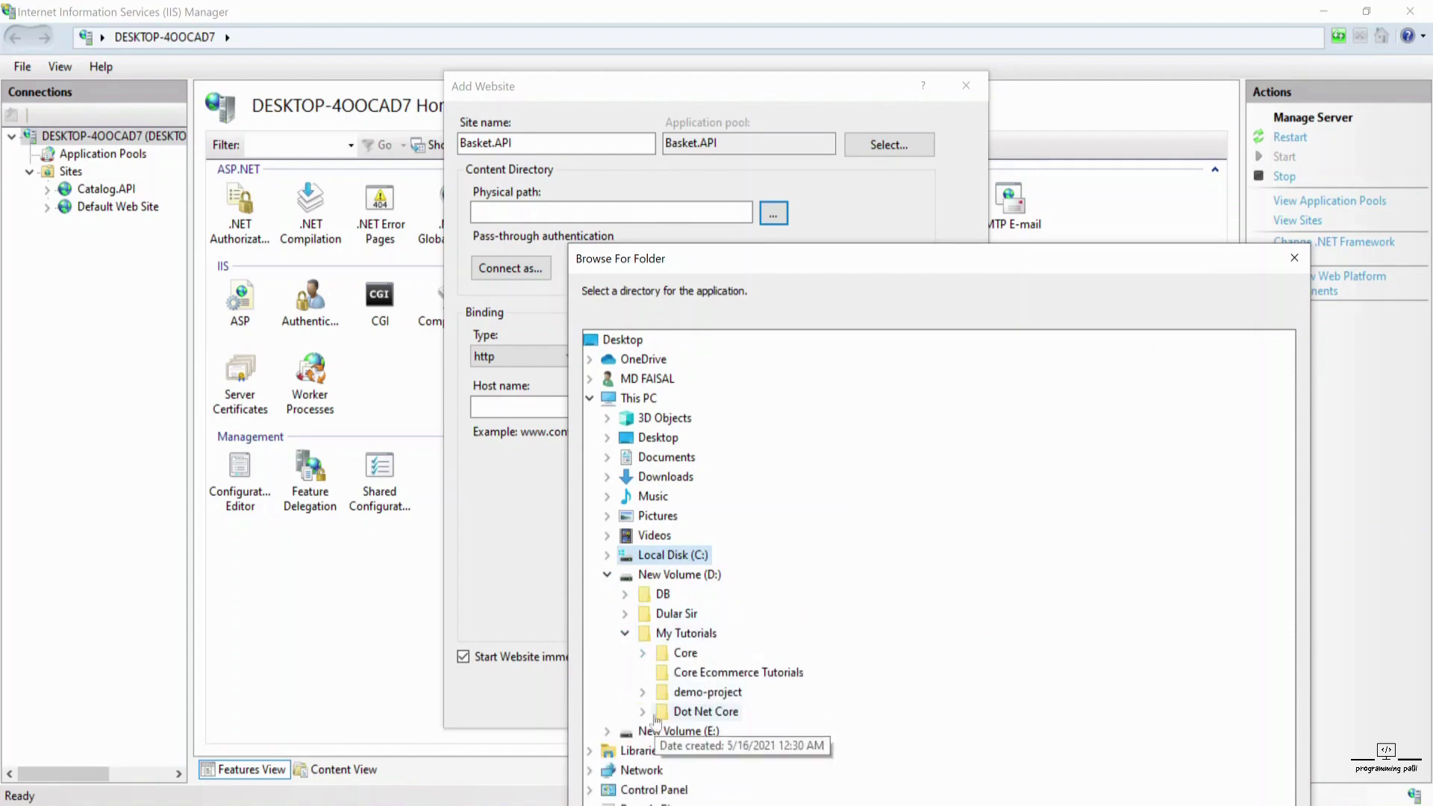
pyautogui.click(771, 699)
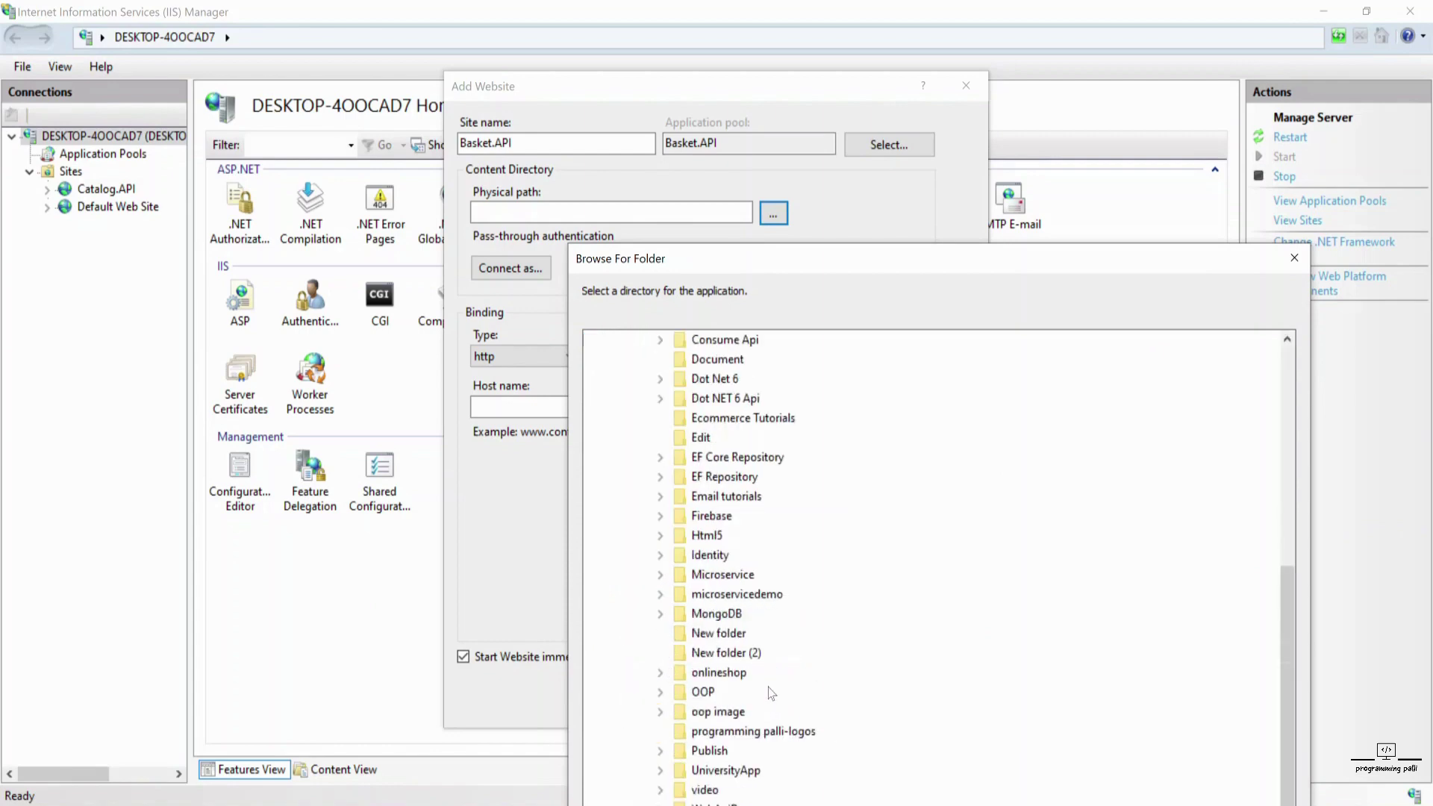
pyautogui.click(666, 579)
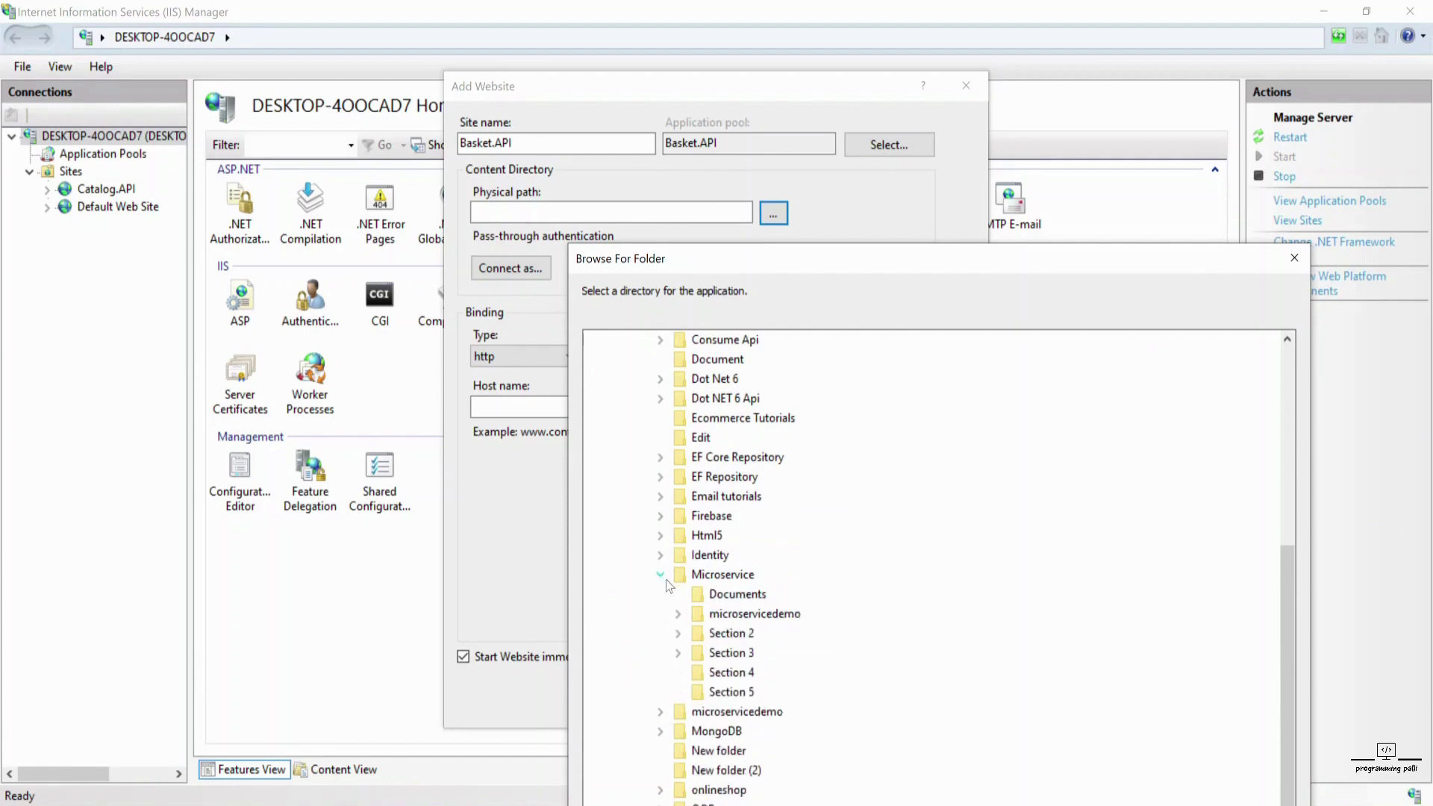
pyautogui.click(680, 615)
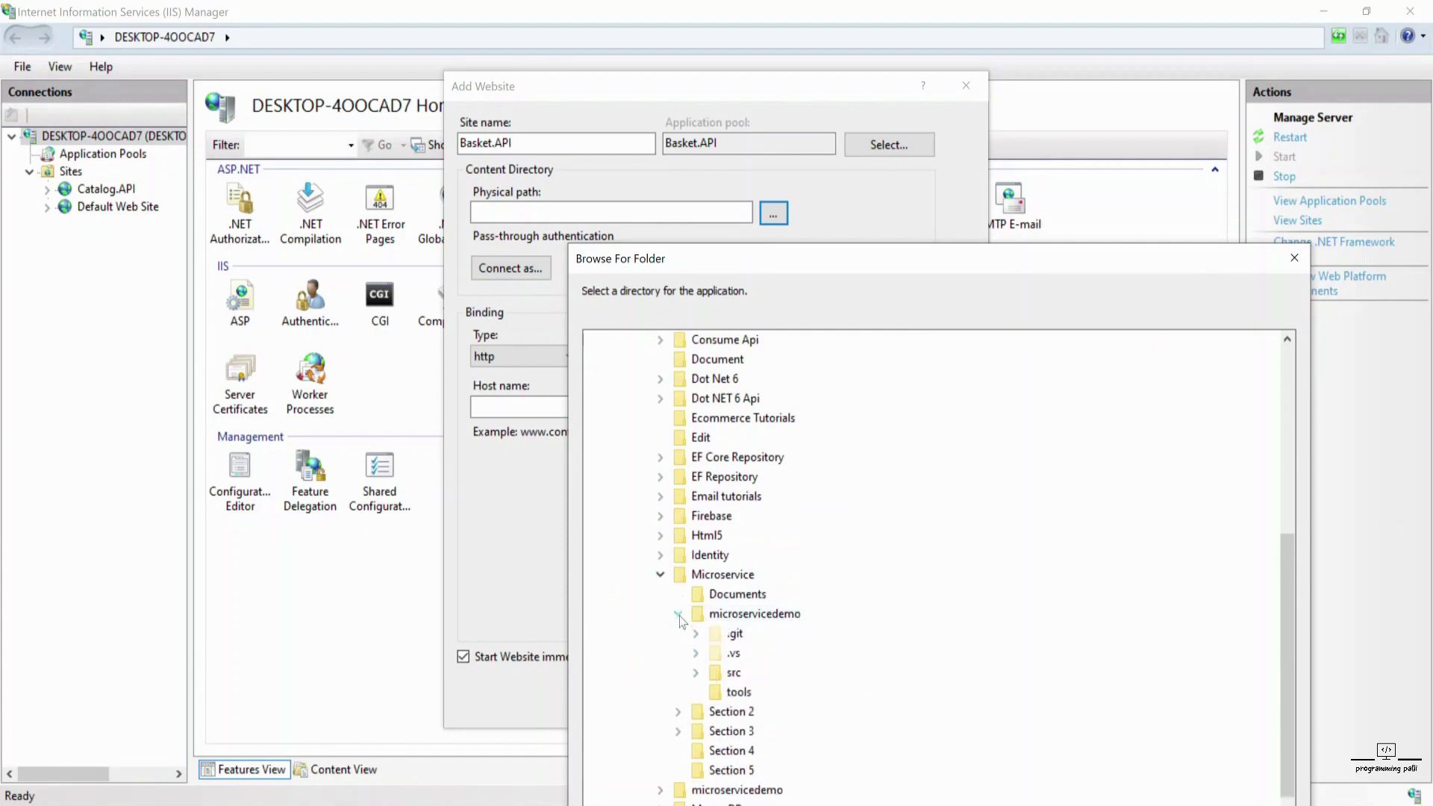
# - Expand src\Services\Basket.API\bin\Release\net7.0 and select the publish folder
pyautogui.click(696, 673)
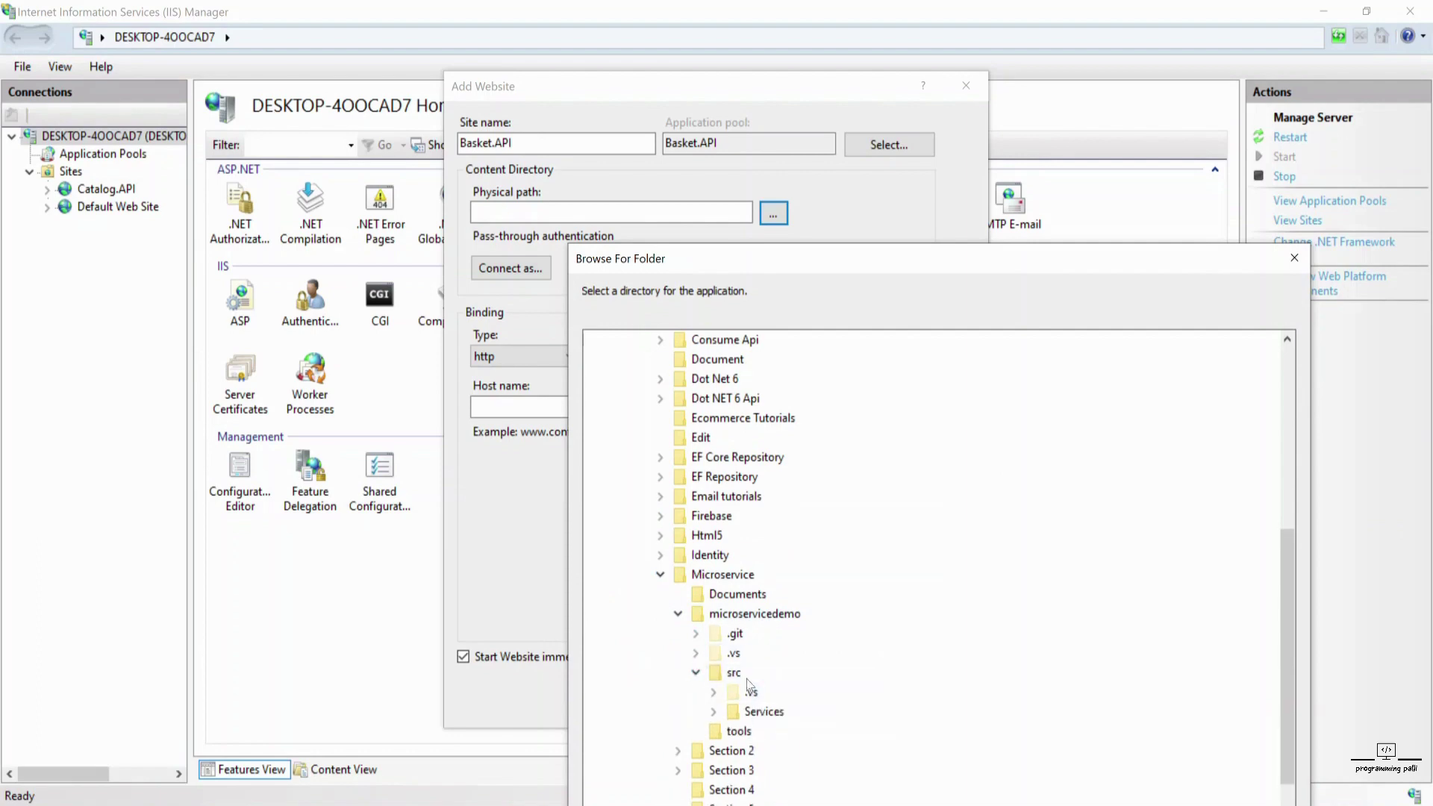
pyautogui.click(713, 712)
pyautogui.scroll(-2, 746, 671)
pyautogui.click(732, 614)
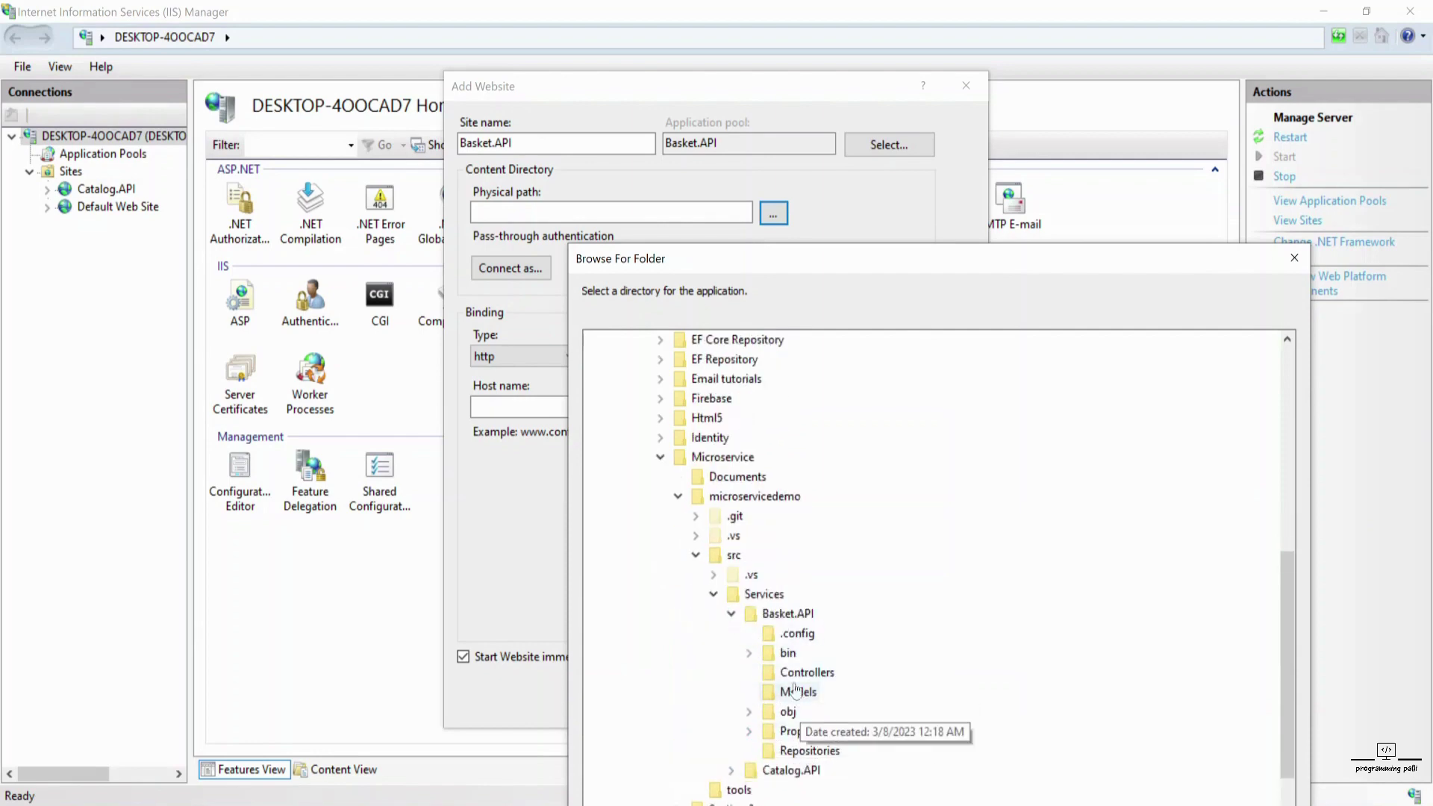
pyautogui.click(749, 653)
pyautogui.click(767, 692)
pyautogui.click(785, 711)
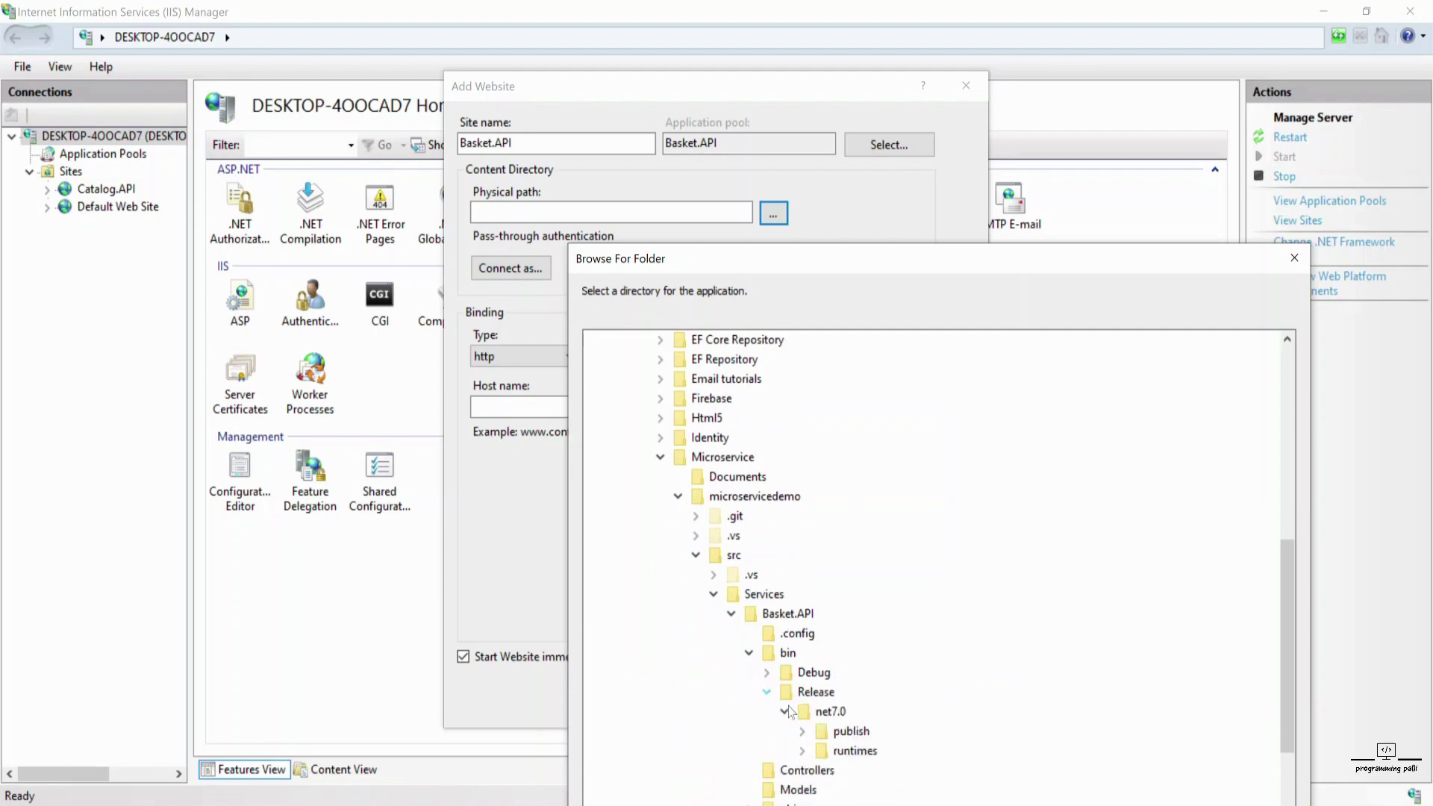
pyautogui.scroll(3, 847, 772)
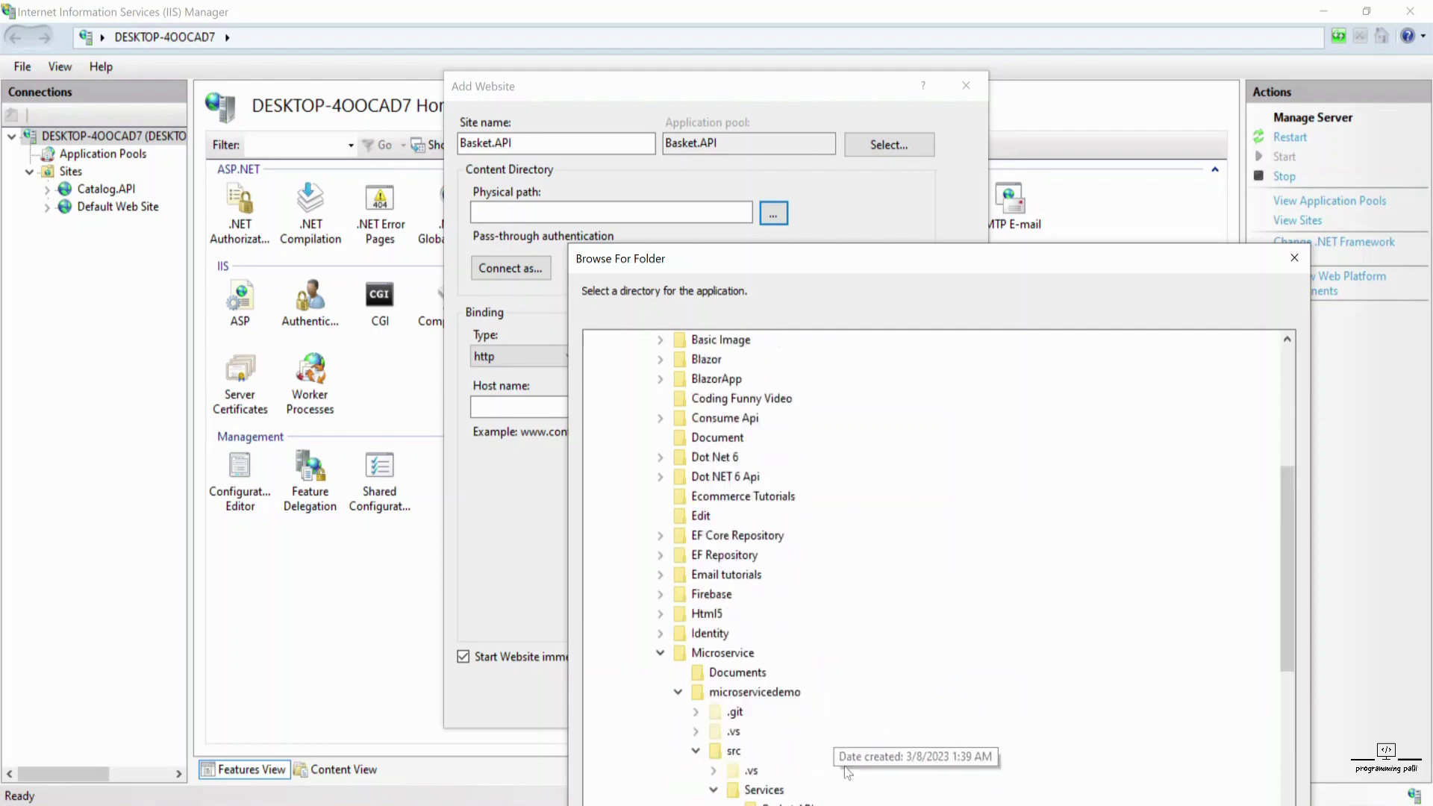
pyautogui.scroll(-3, 847, 772)
pyautogui.click(866, 752)
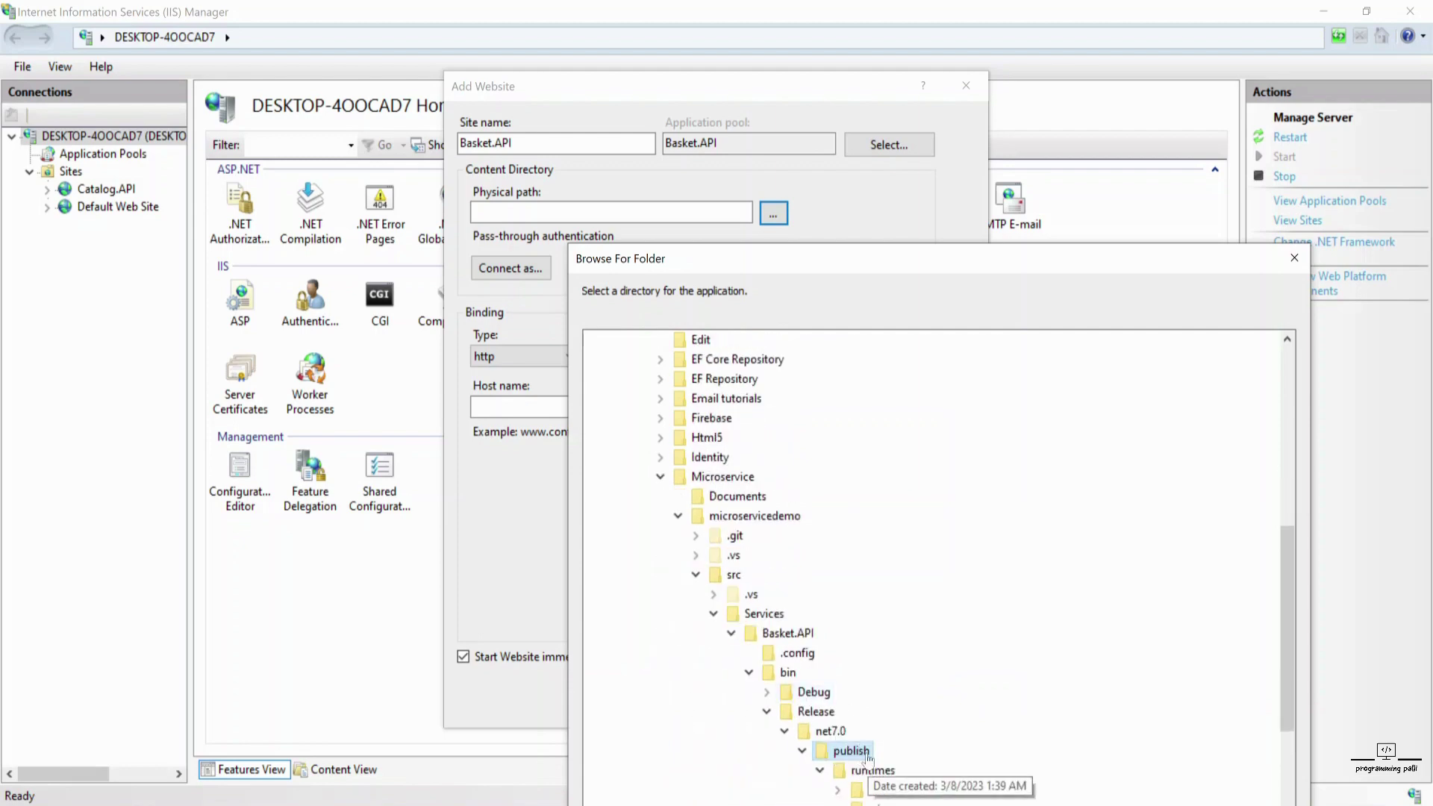
pyautogui.scroll(-2, 865, 758)
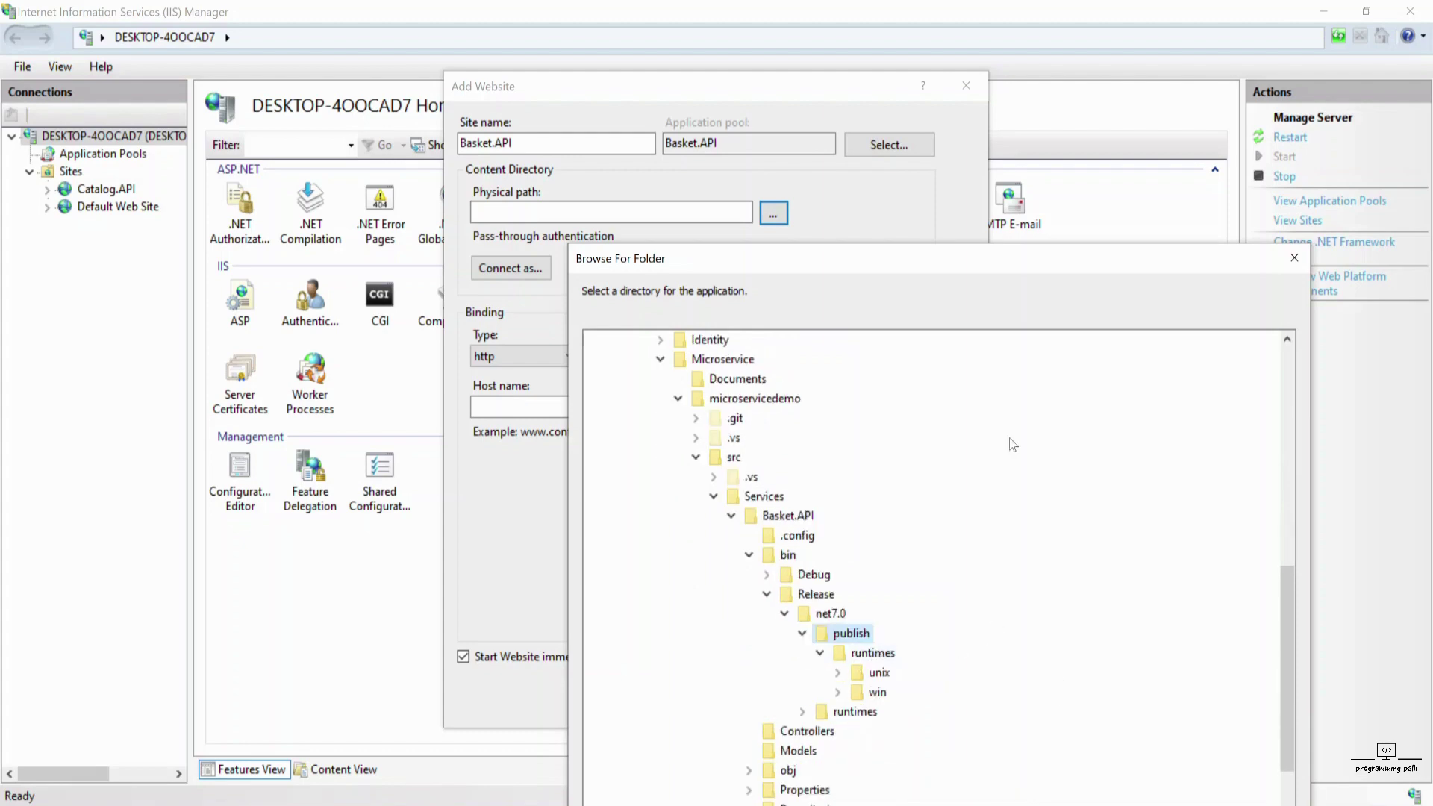
pyautogui.moveTo(978, 262); pyautogui.dragTo(823, 84)
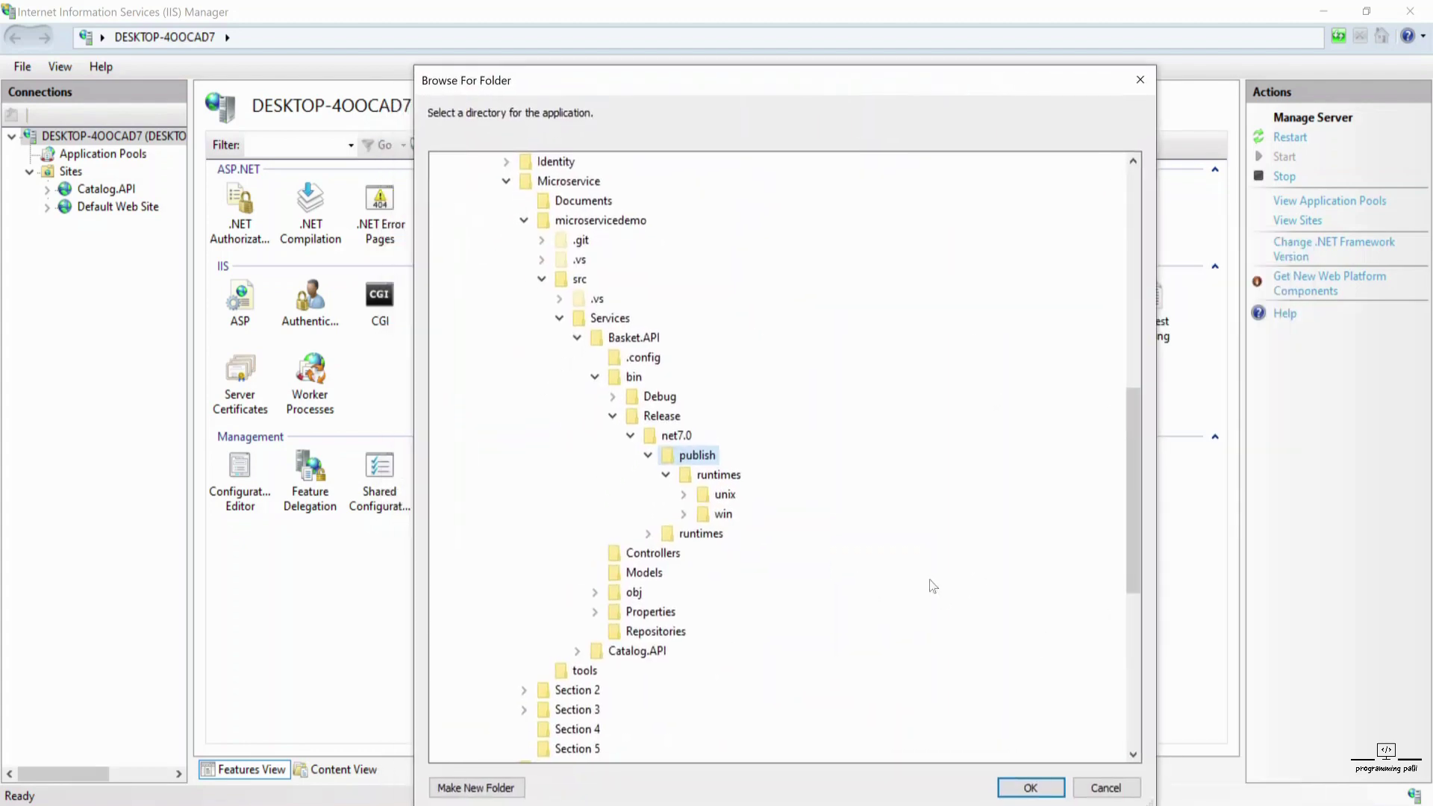
# - Confirm the publish folder, create the Basket.API site on port 82, and return to Visual Studio
pyautogui.click(1021, 788)
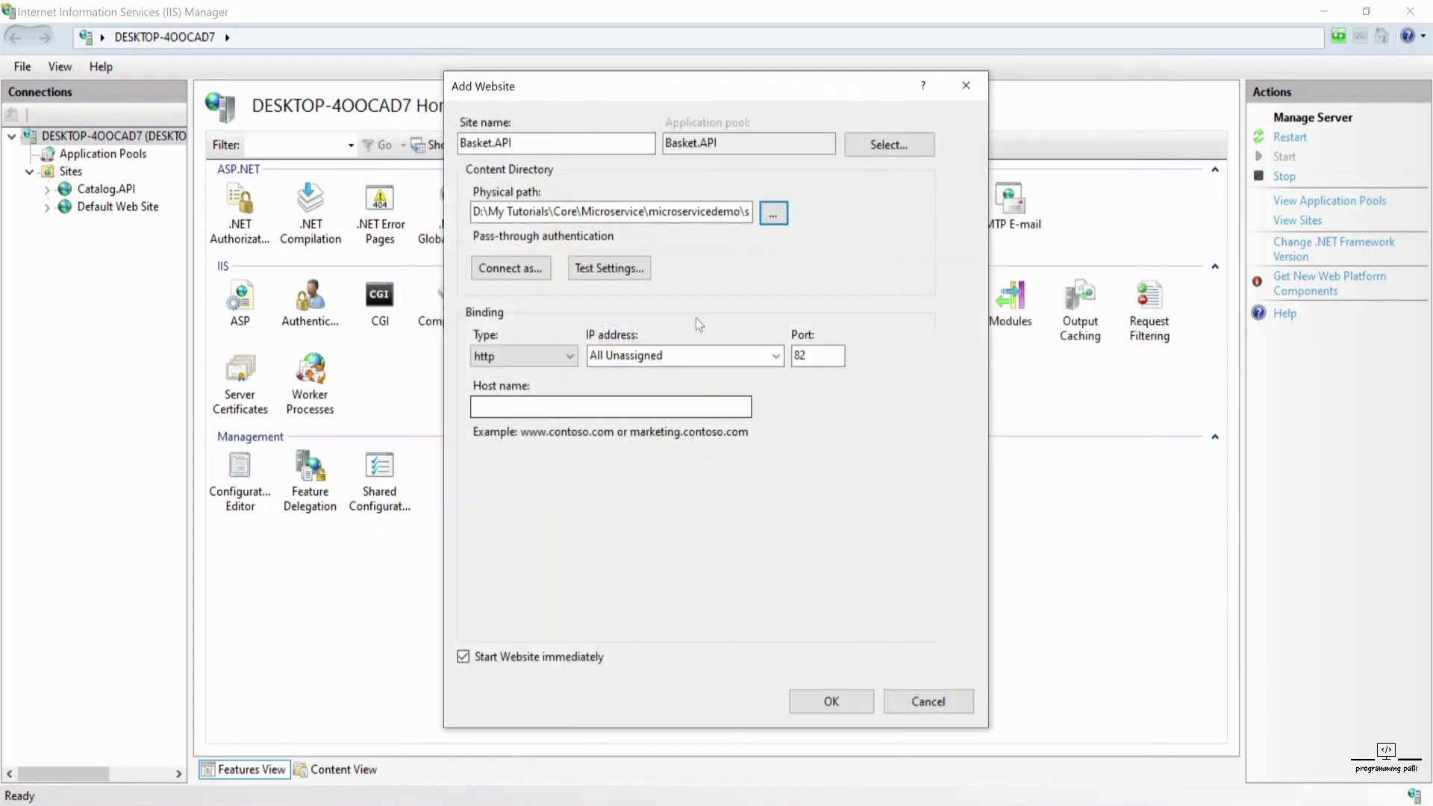
pyautogui.click(798, 702)
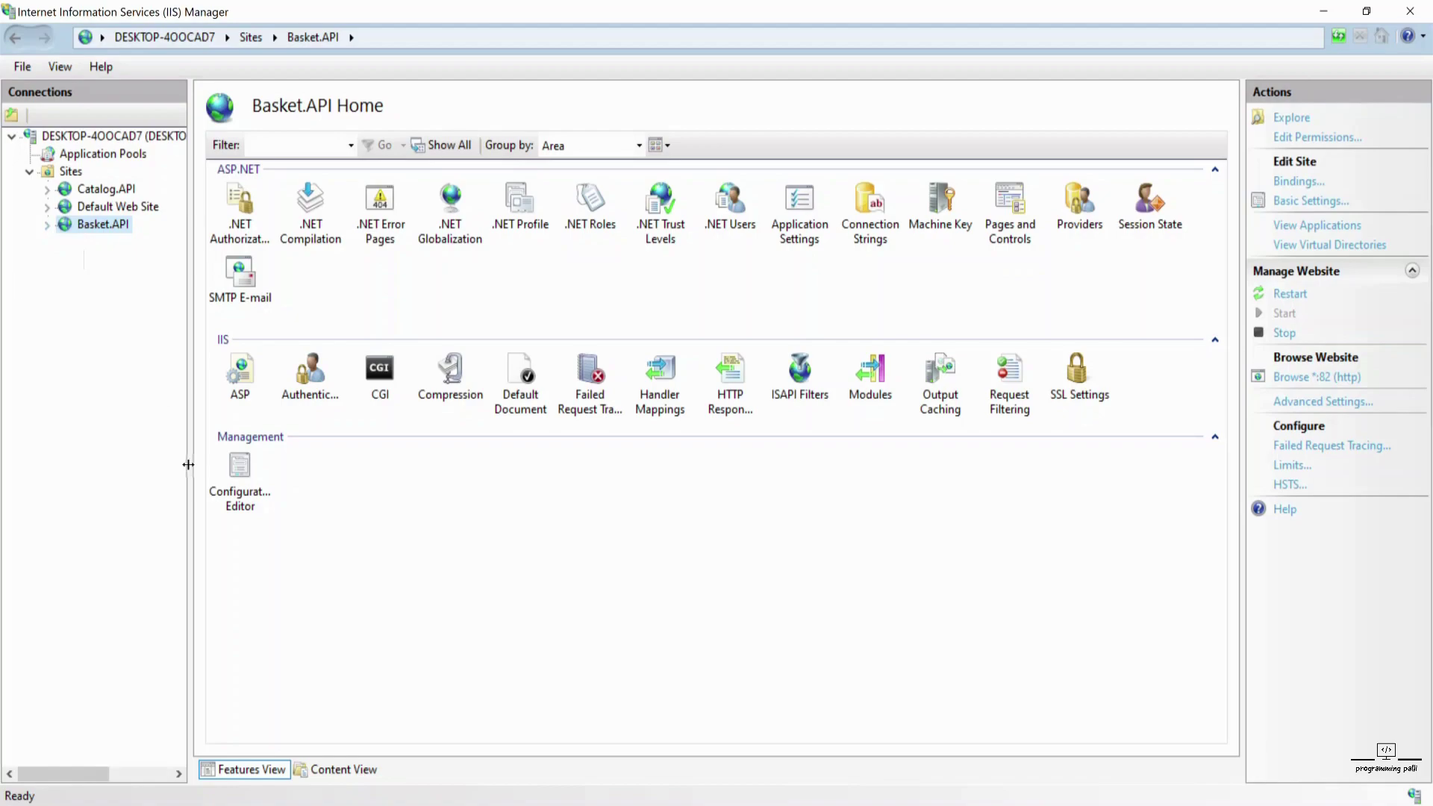
pyautogui.hotkey('alt', 'Tab')
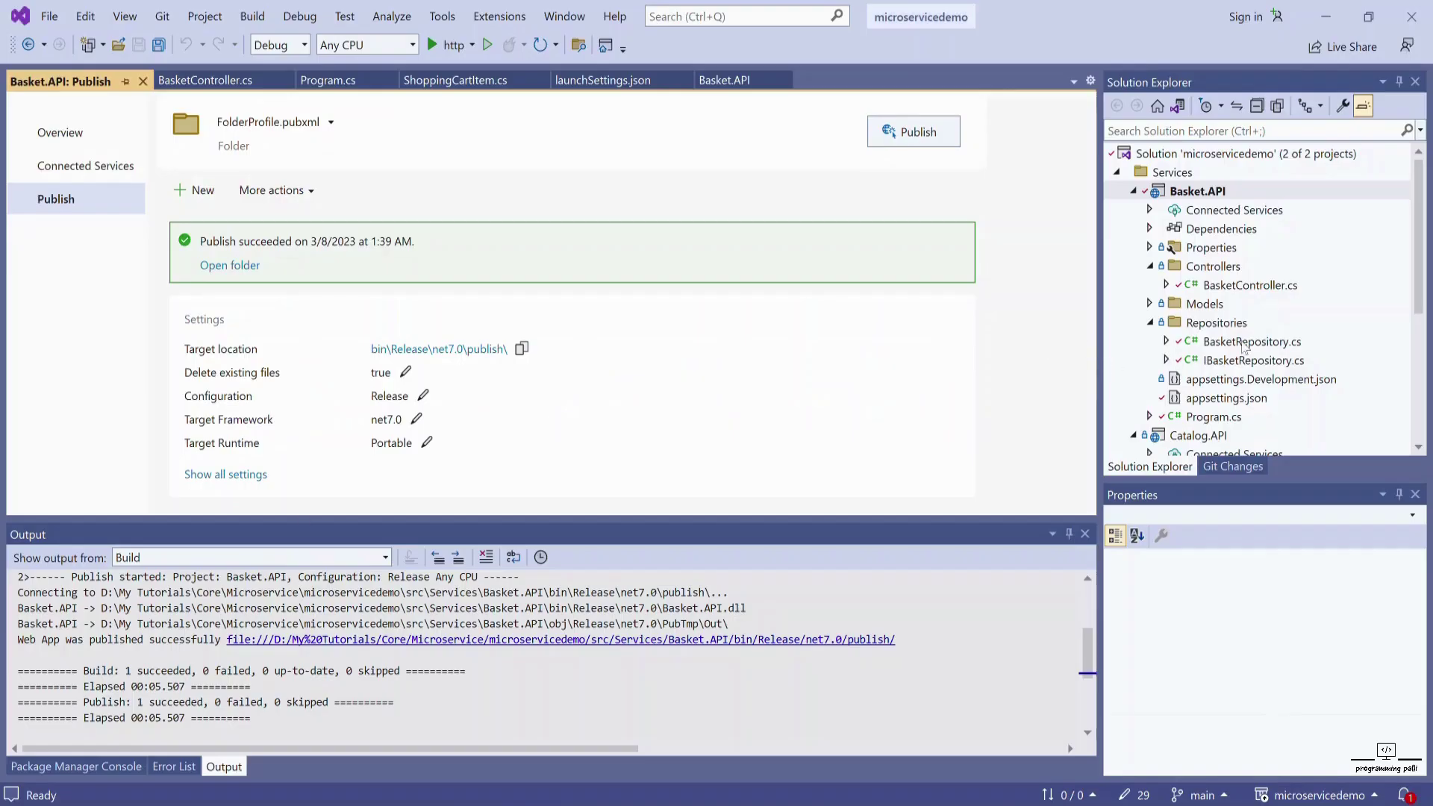
# - Open Basket.API's Program.cs and select the app.UseSwagger() and app.UseSwaggerUI() lines
pyautogui.scroll(-4, 1254, 354)
pyautogui.scroll(2, 1210, 373)
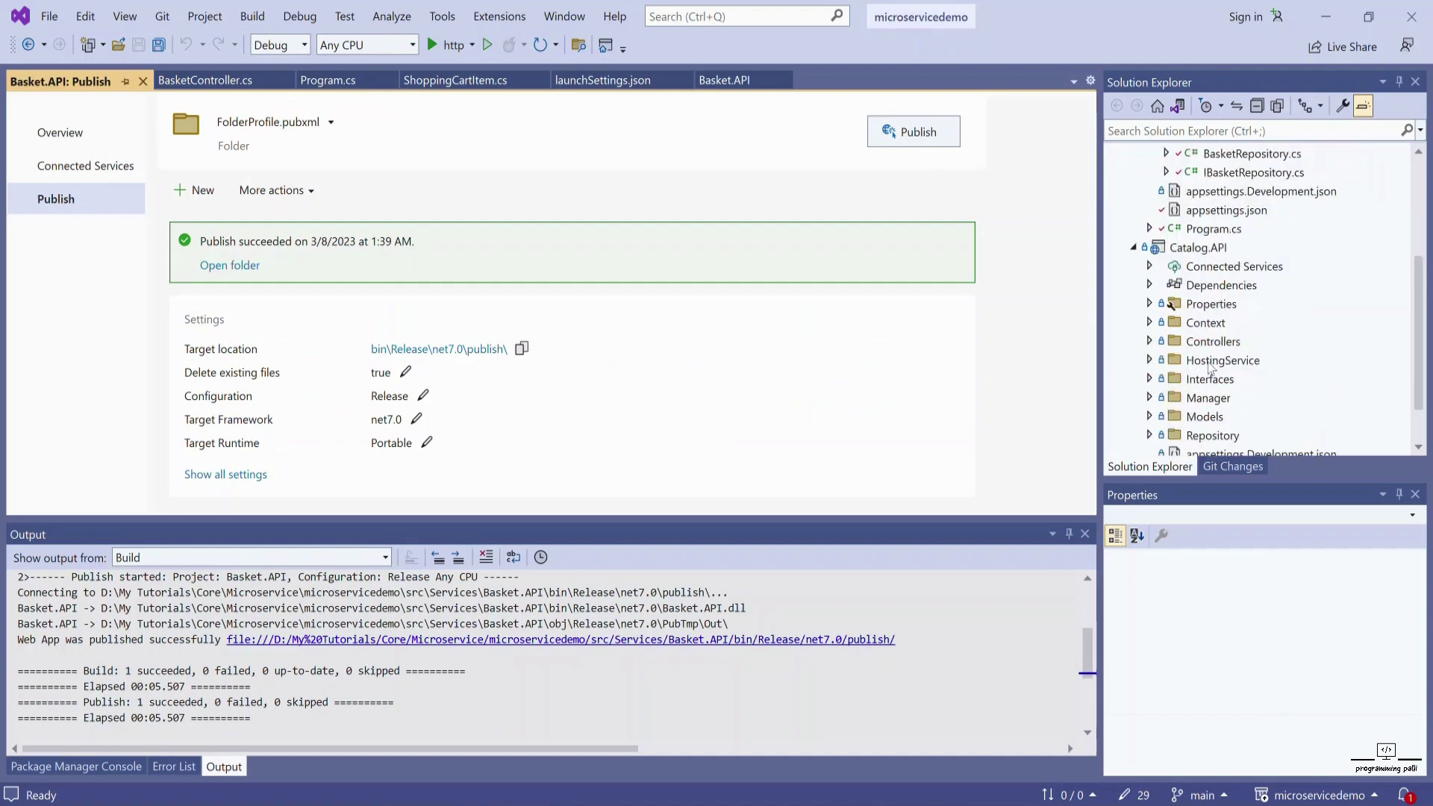
pyautogui.doubleClick(1213, 285)
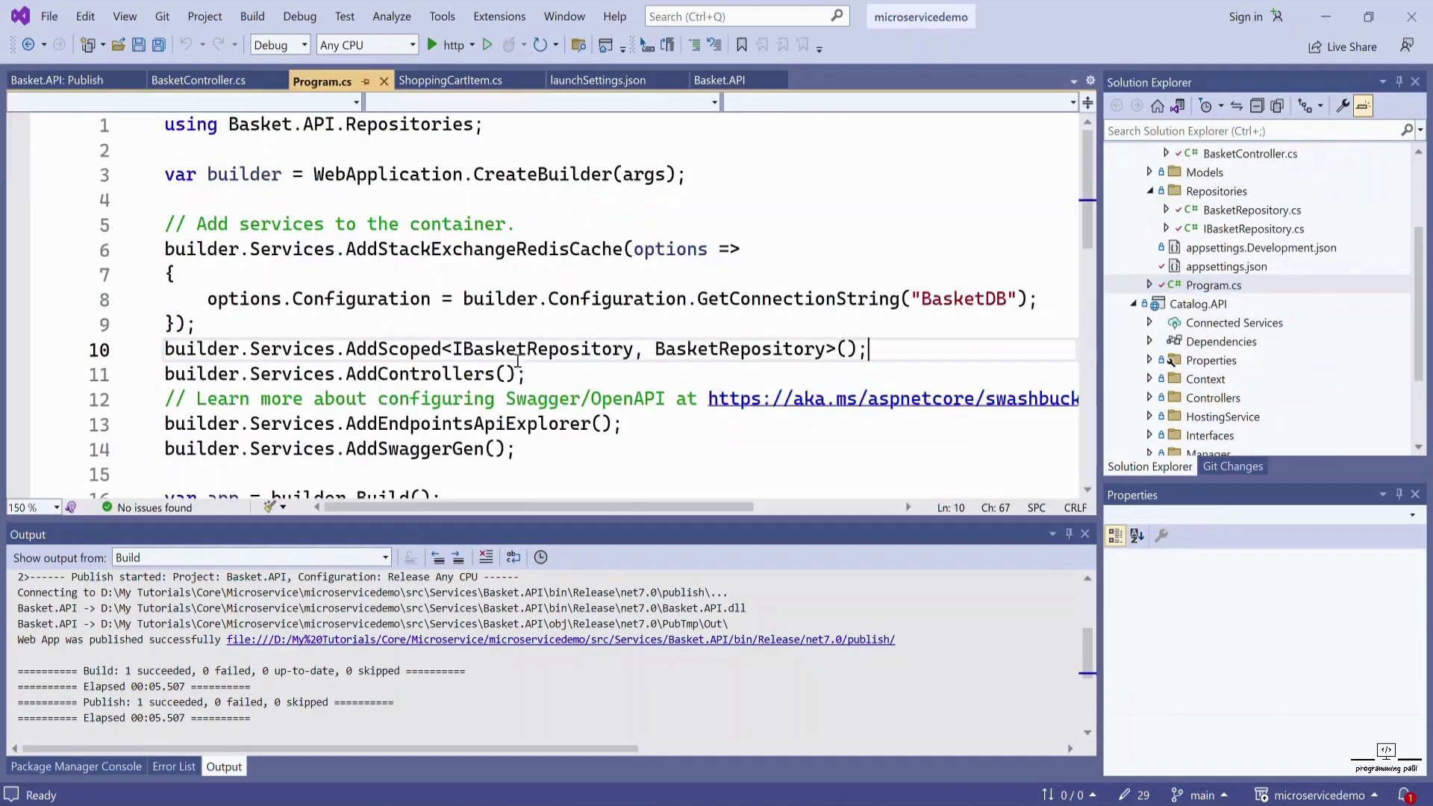
pyautogui.scroll(-4, 443, 375)
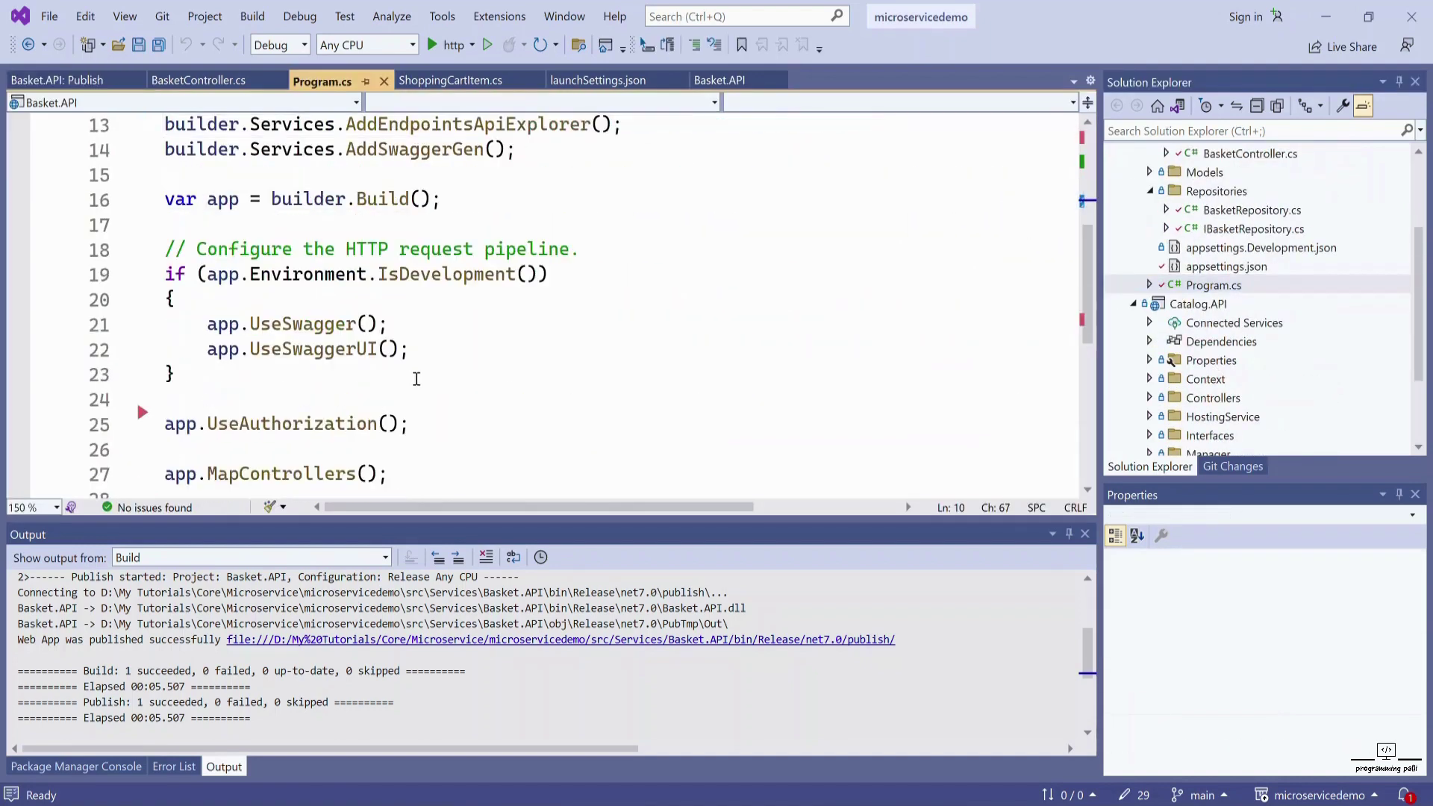
pyautogui.doubleClick(419, 286)
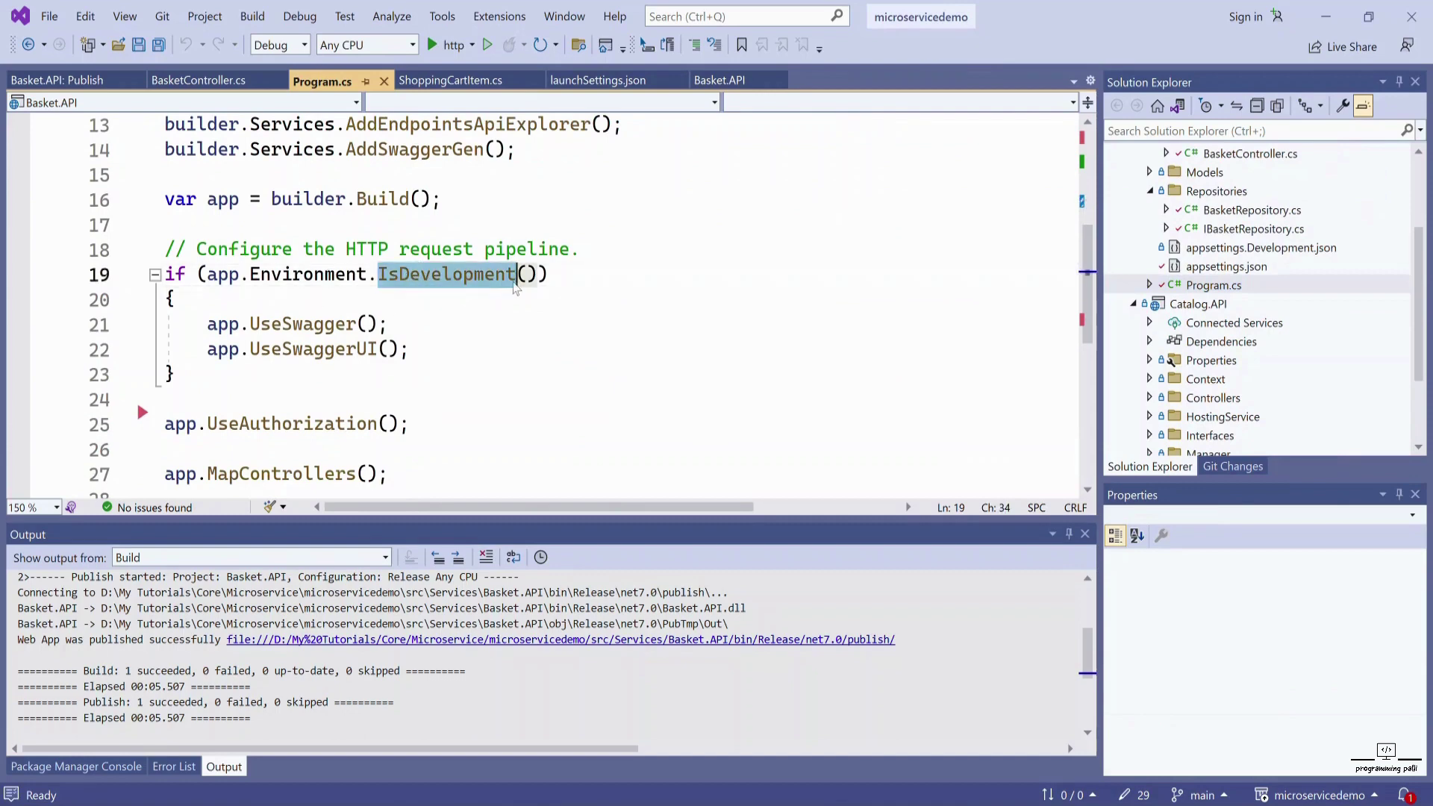
pyautogui.moveTo(208, 324); pyautogui.dragTo(389, 324)
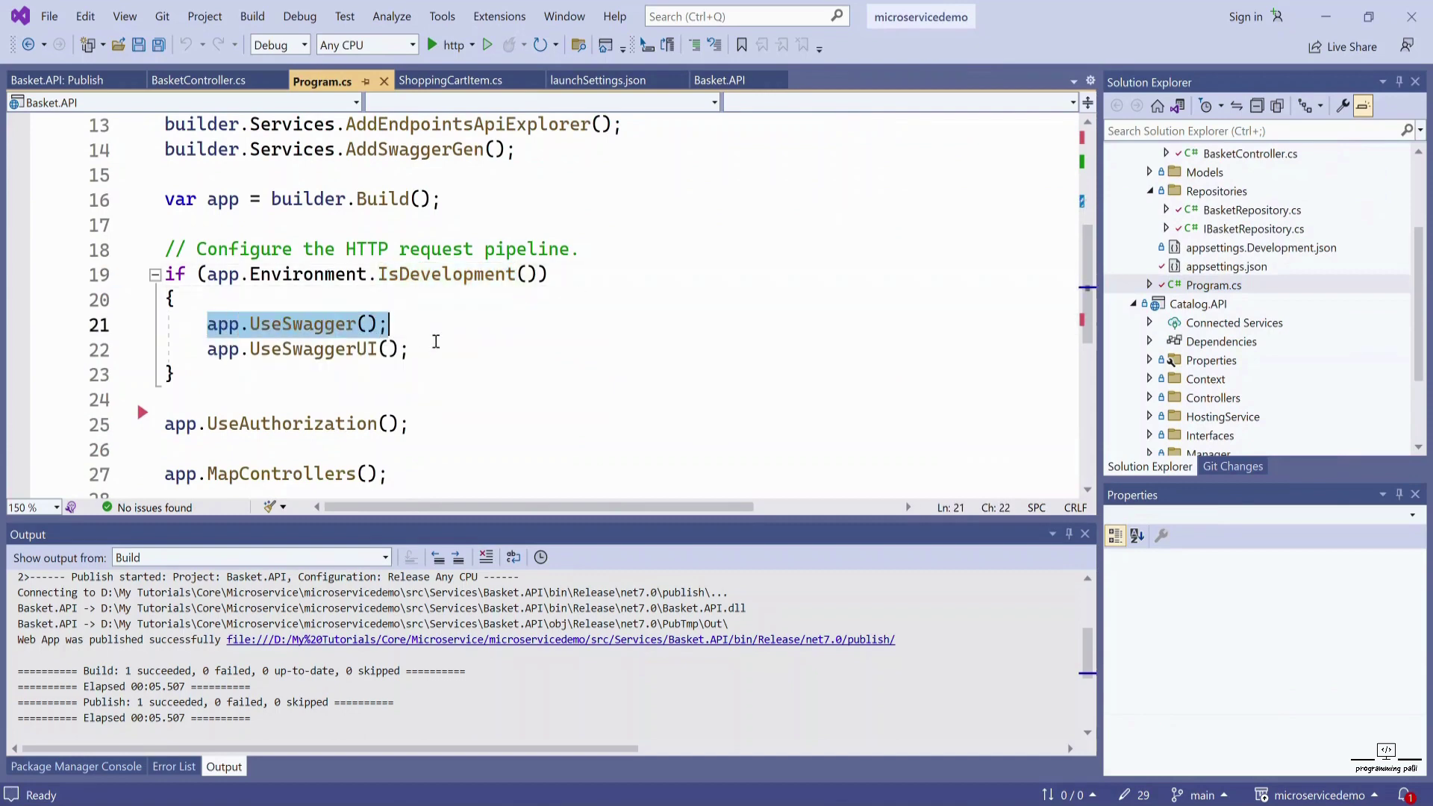
pyautogui.keyDown('shift'); pyautogui.click(440, 351); pyautogui.keyUp('shift')
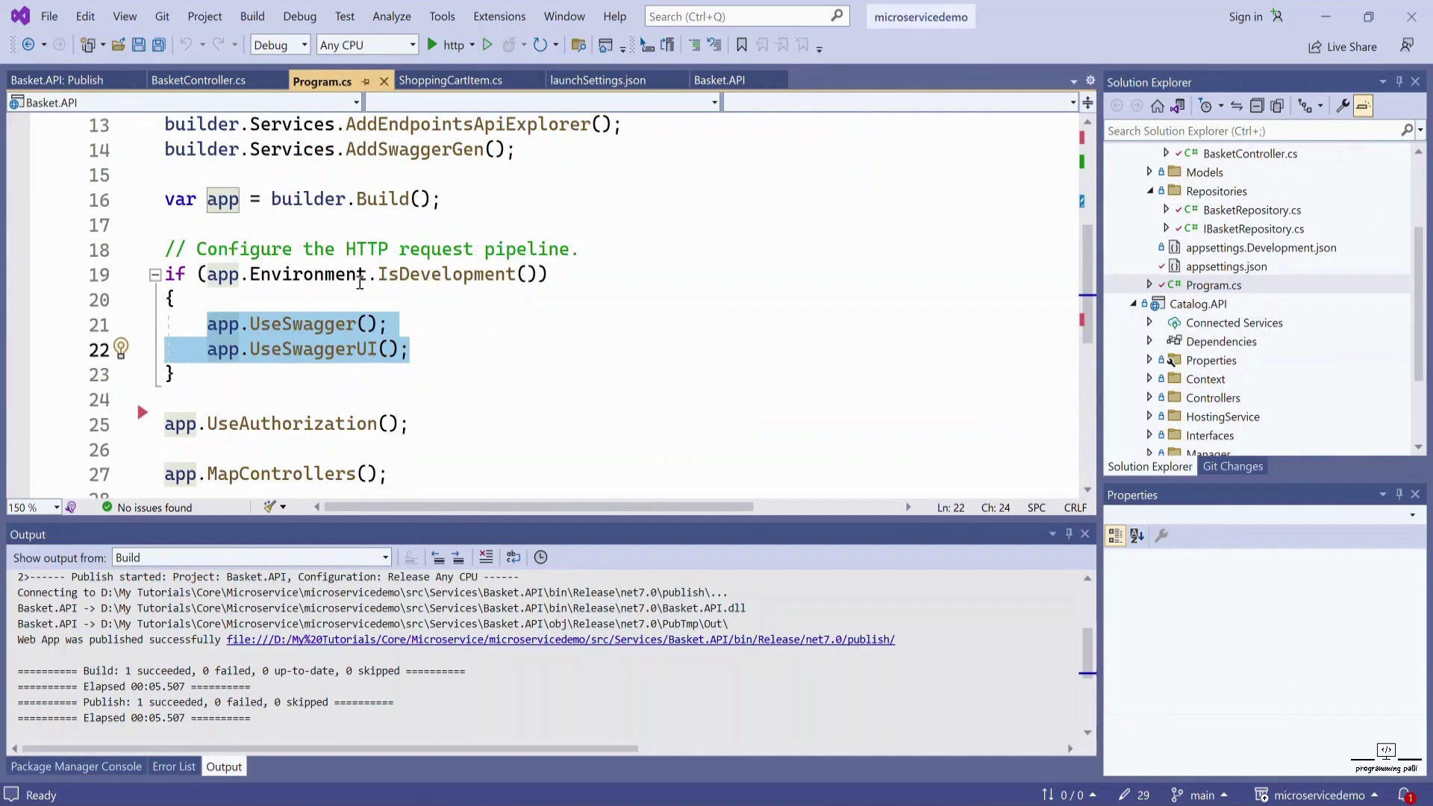
# - Try a '!' before app on line 19, save, then remove it again
pyautogui.click(210, 275)
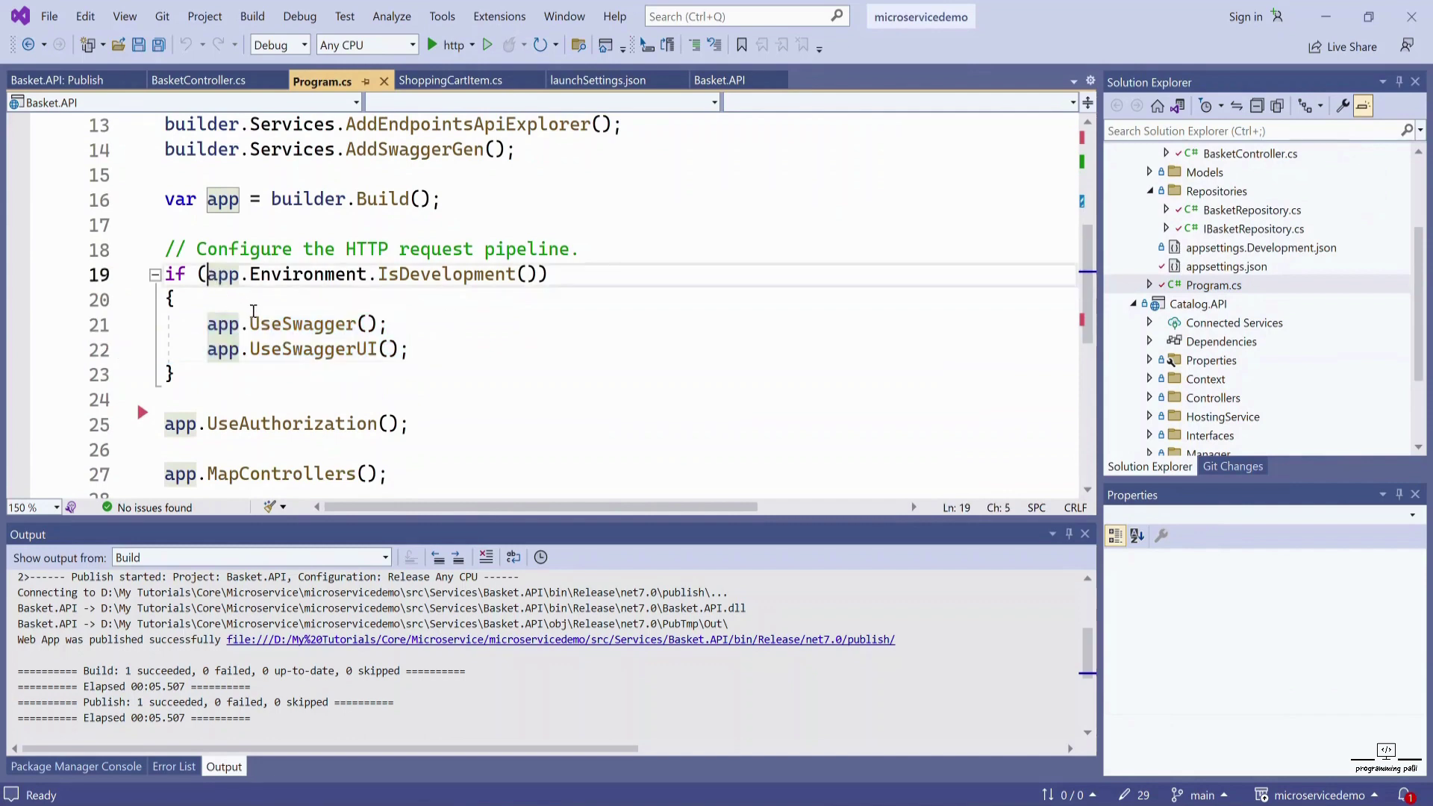
pyautogui.write('!')
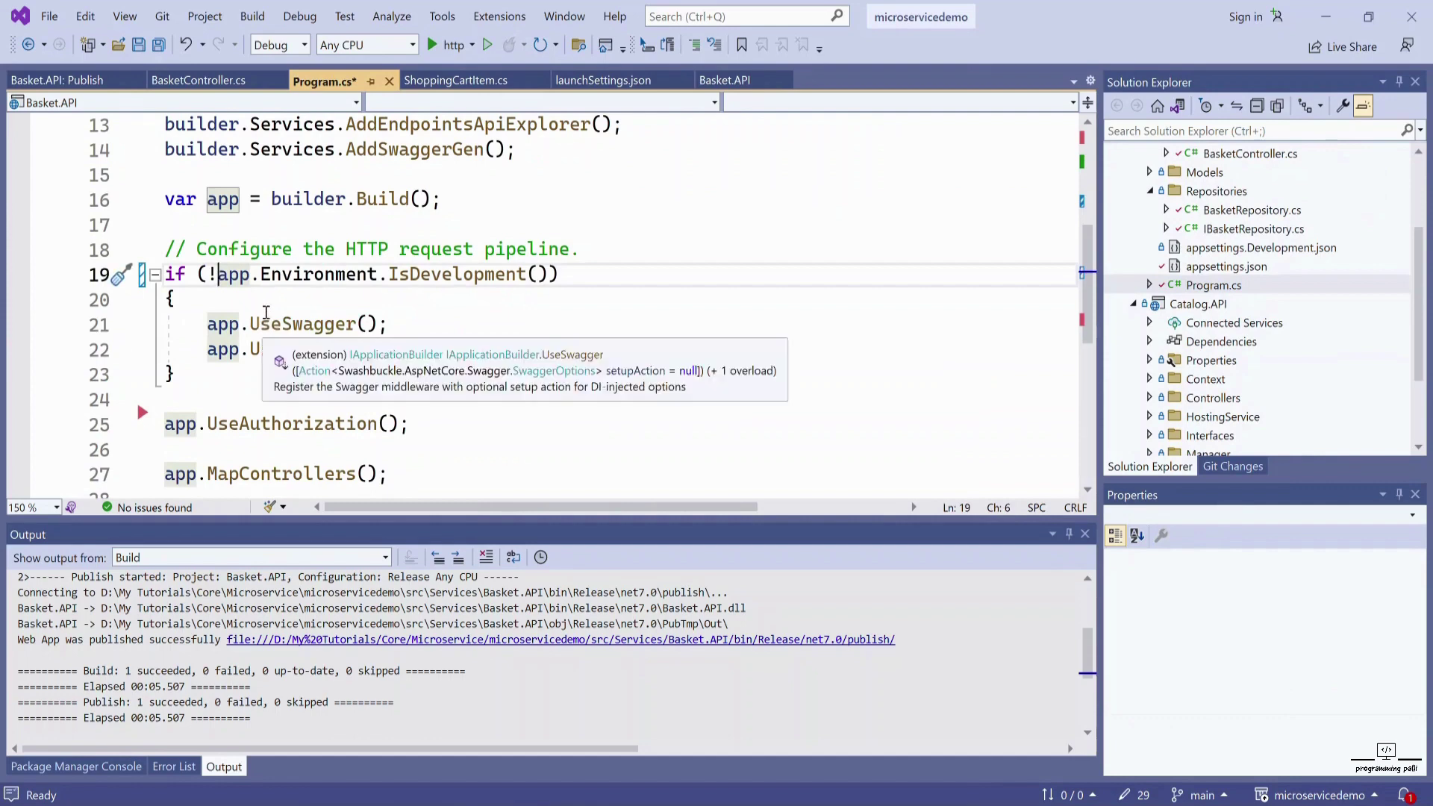
pyautogui.hotkey('ctrl', 's')
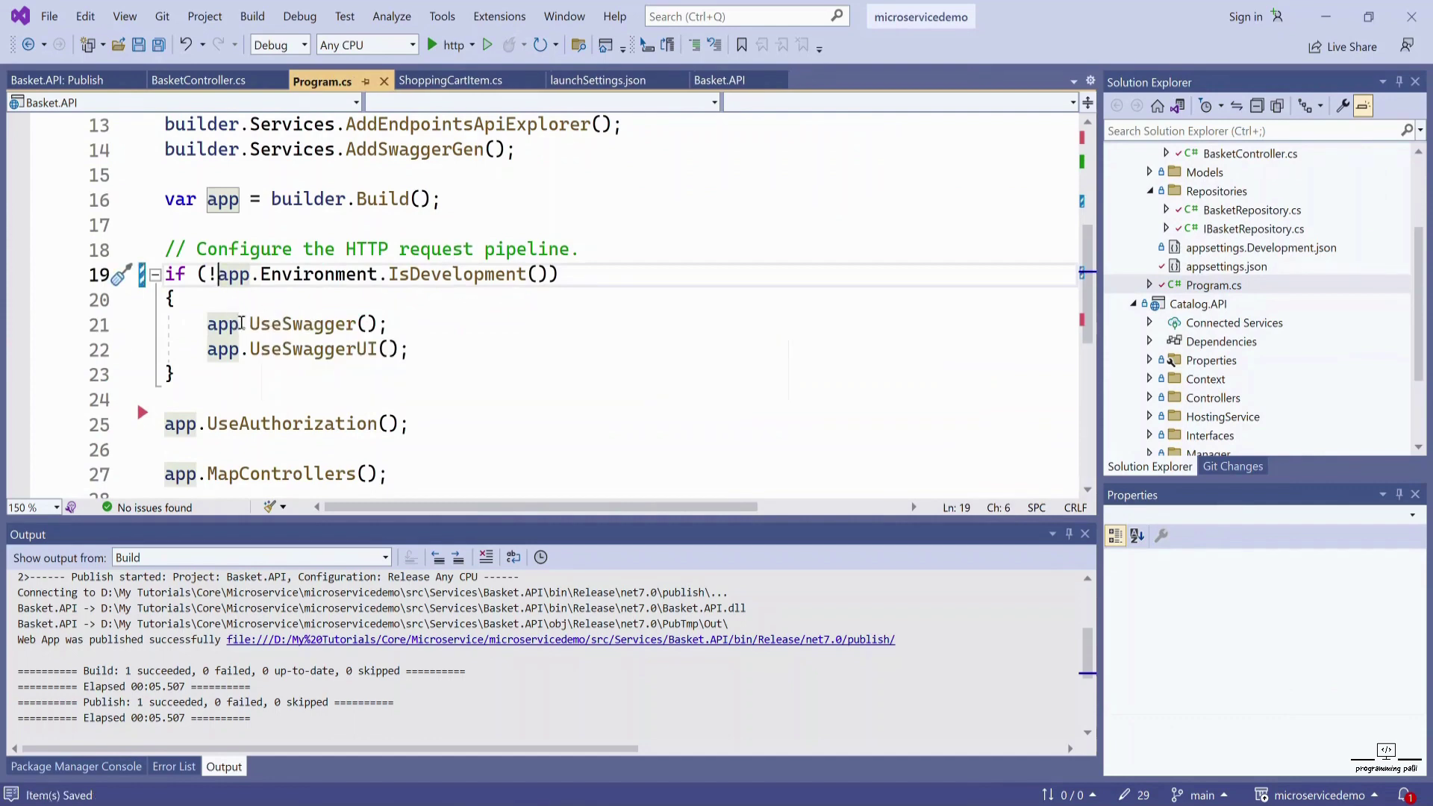
pyautogui.moveTo(243, 314)
pyautogui.press('BackSpace')
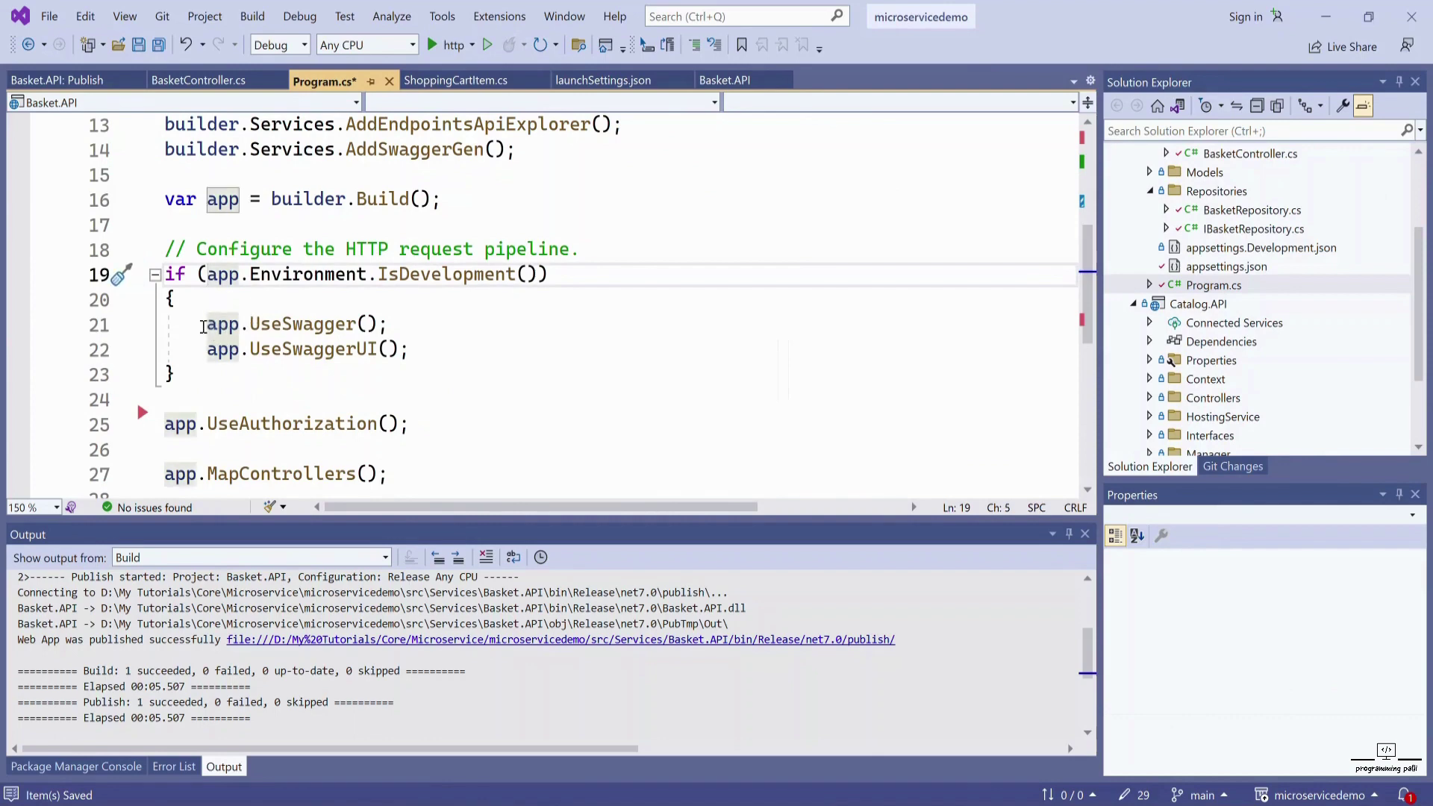
# - Paste app.UseSwagger() and app.UseSwaggerUI() at line 24 and save
pyautogui.moveTo(196, 325); pyautogui.dragTo(416, 360)
pyautogui.hotkey('ctrl', 'c')
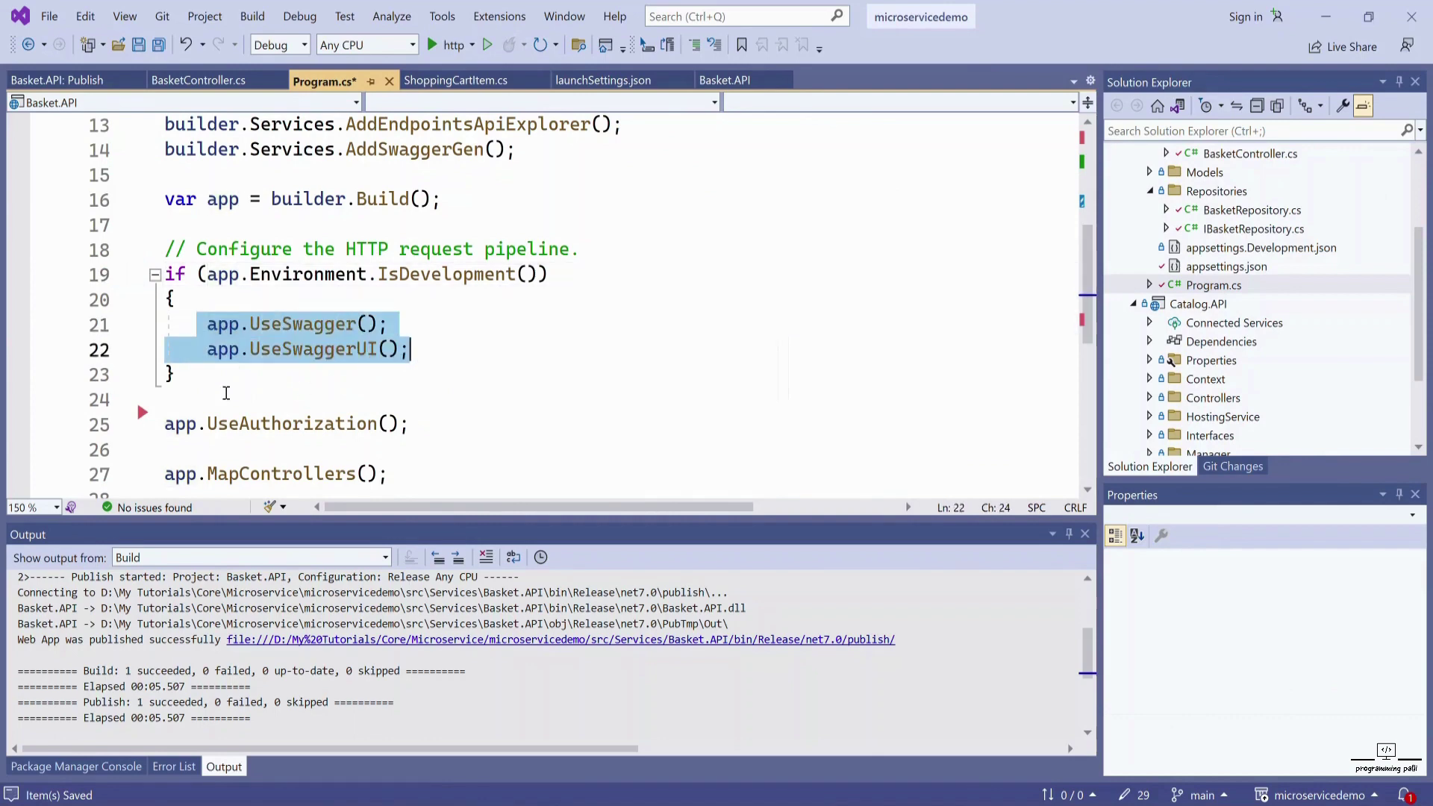
pyautogui.click(216, 393)
pyautogui.hotkey('ctrl', 'v')
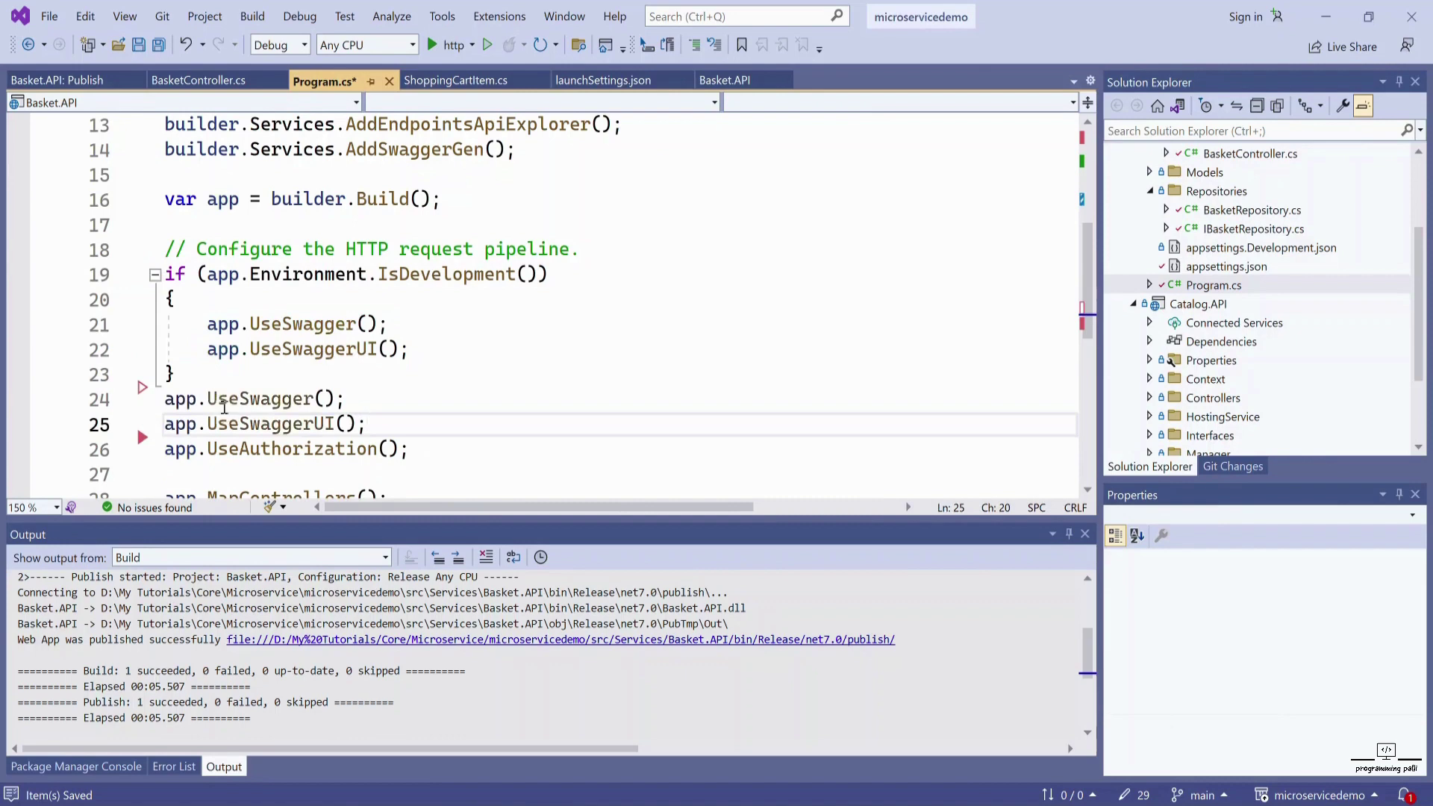
pyautogui.hotkey('ctrl', 's')
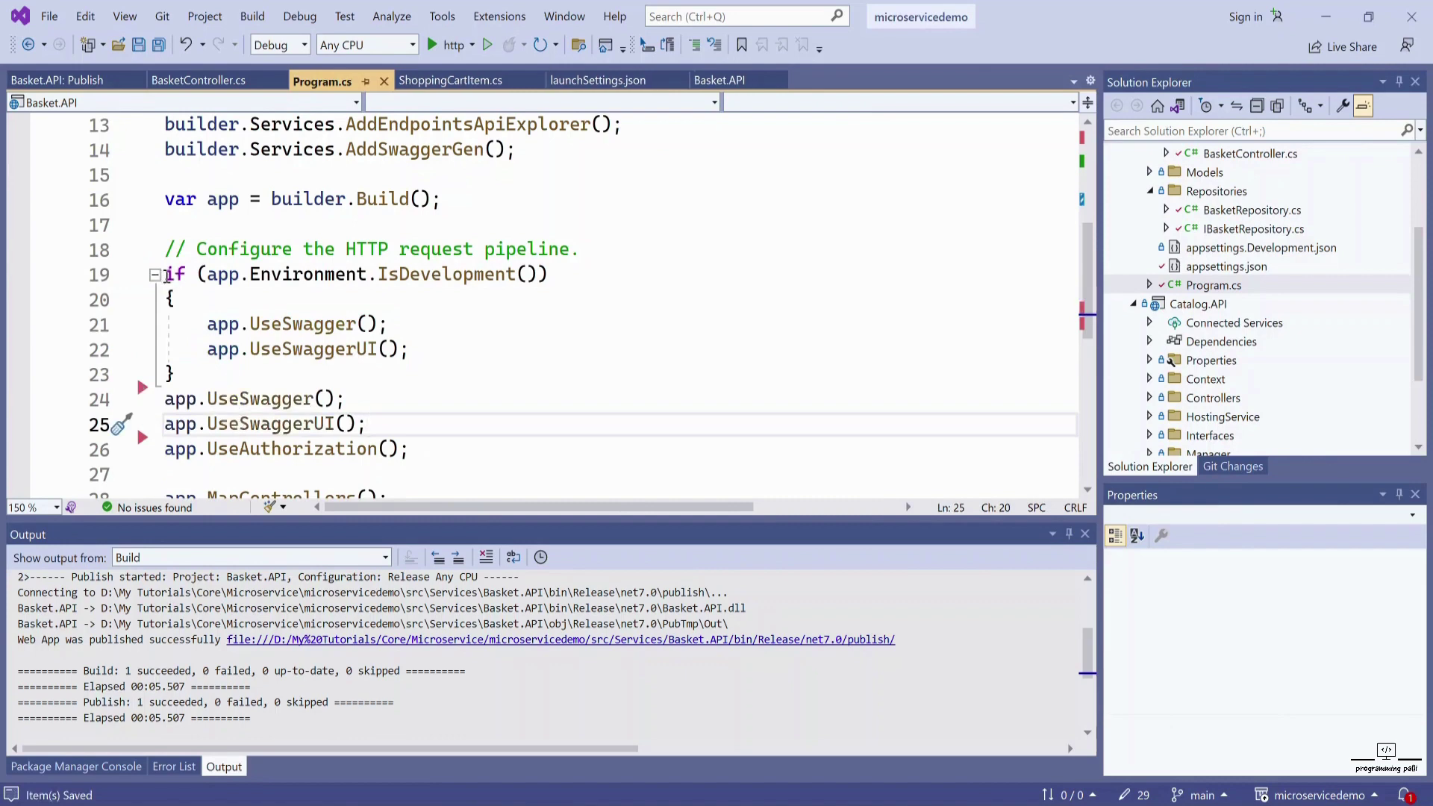
# - Comment out the IsDevelopment if block on lines 19–23 and save
pyautogui.moveTo(167, 273); pyautogui.dragTo(185, 373)
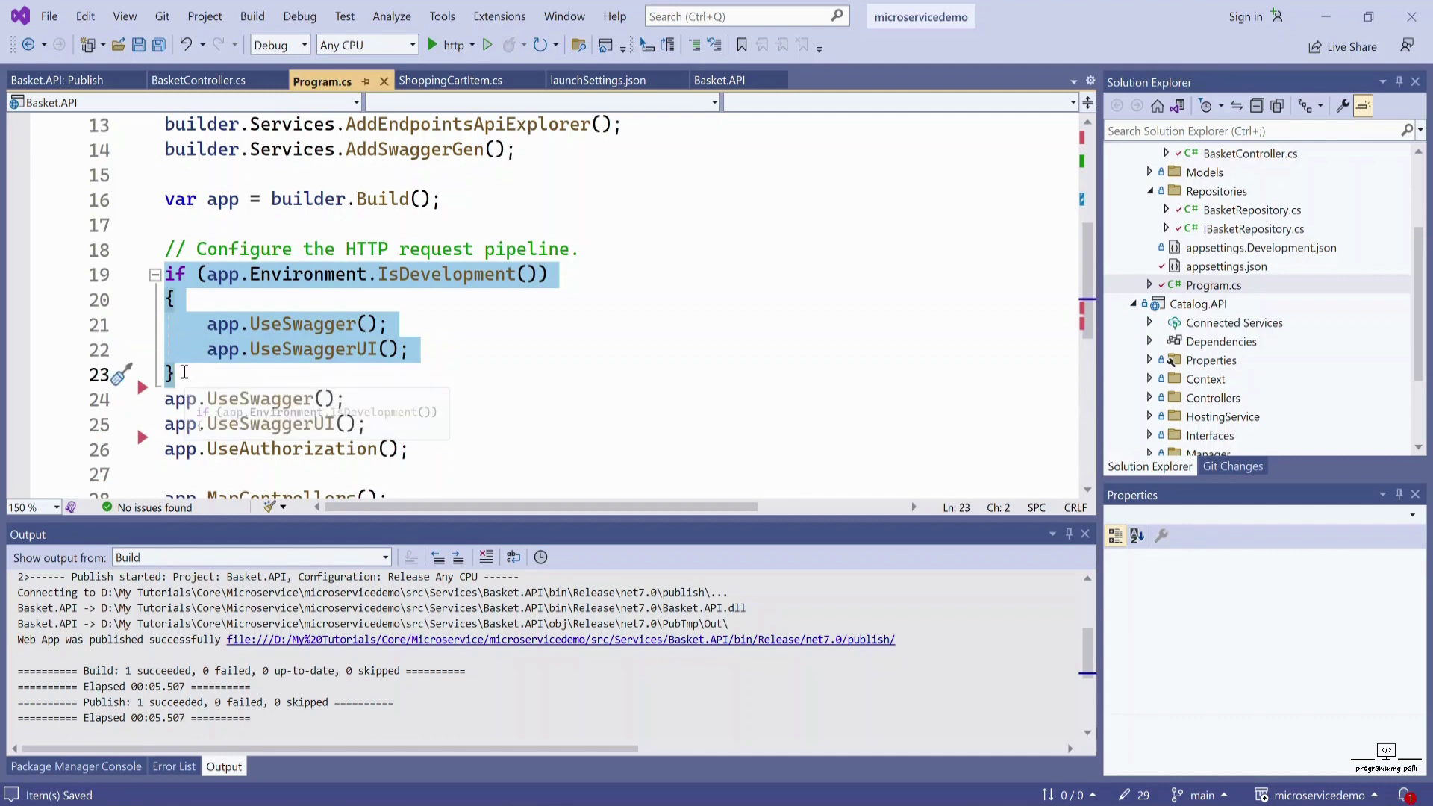
pyautogui.hotkey('ctrl', 'k')
pyautogui.hotkey('ctrl', 'c')
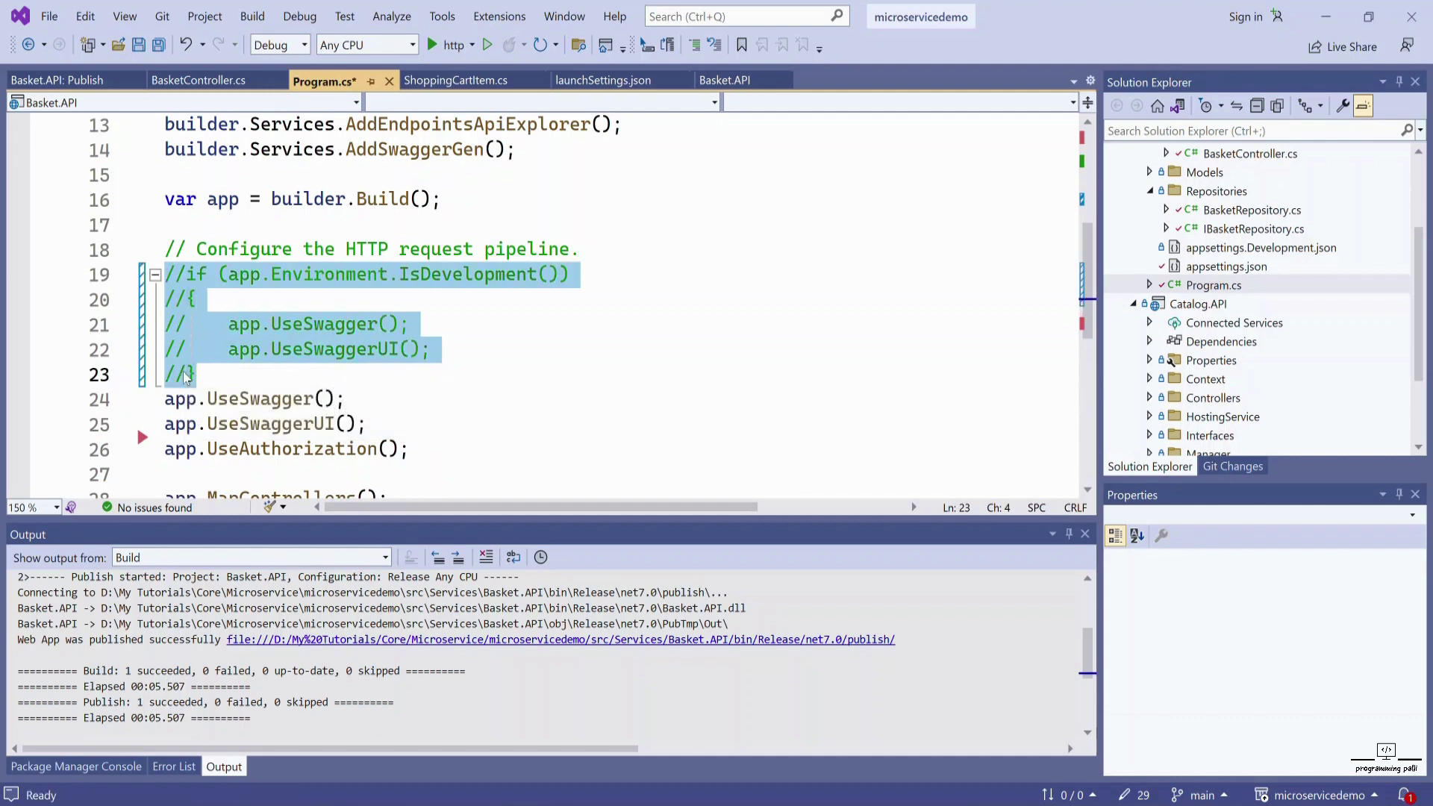
pyautogui.hotkey('ctrl', 's')
# - Build the solution, republish Basket.API to its release folder, and switch to IIS Manager
pyautogui.click(252, 17)
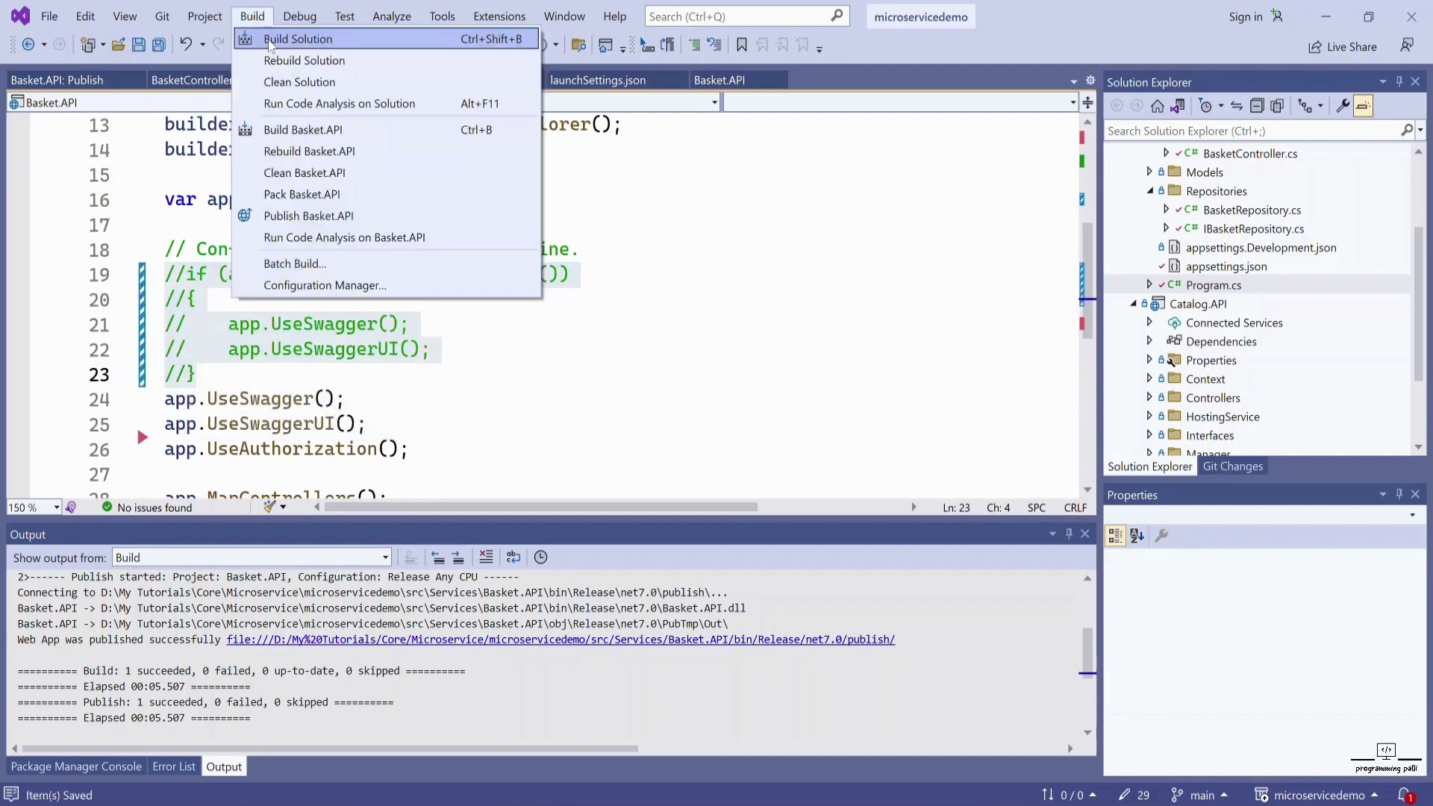
pyautogui.click(297, 39)
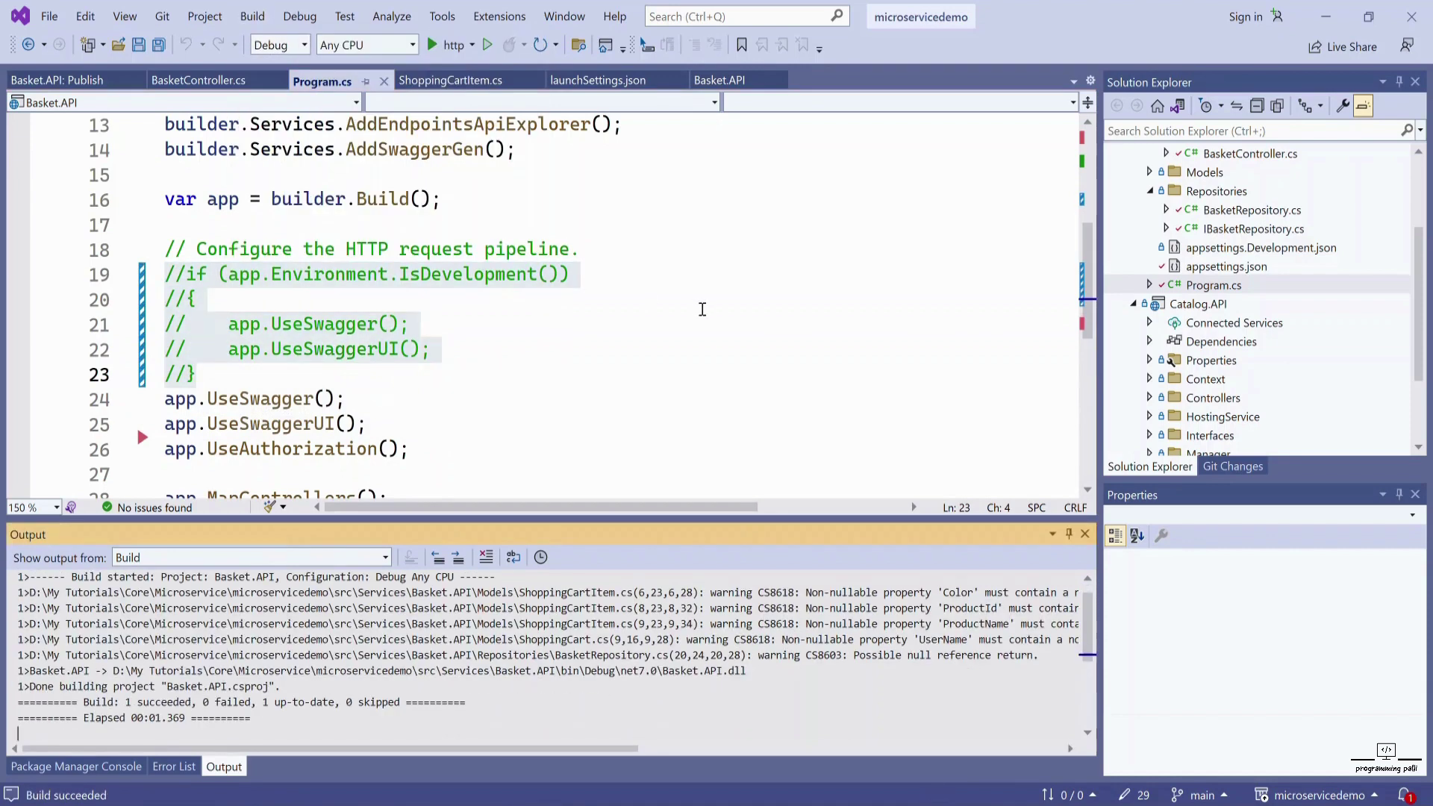
pyautogui.scroll(3, 1220, 280)
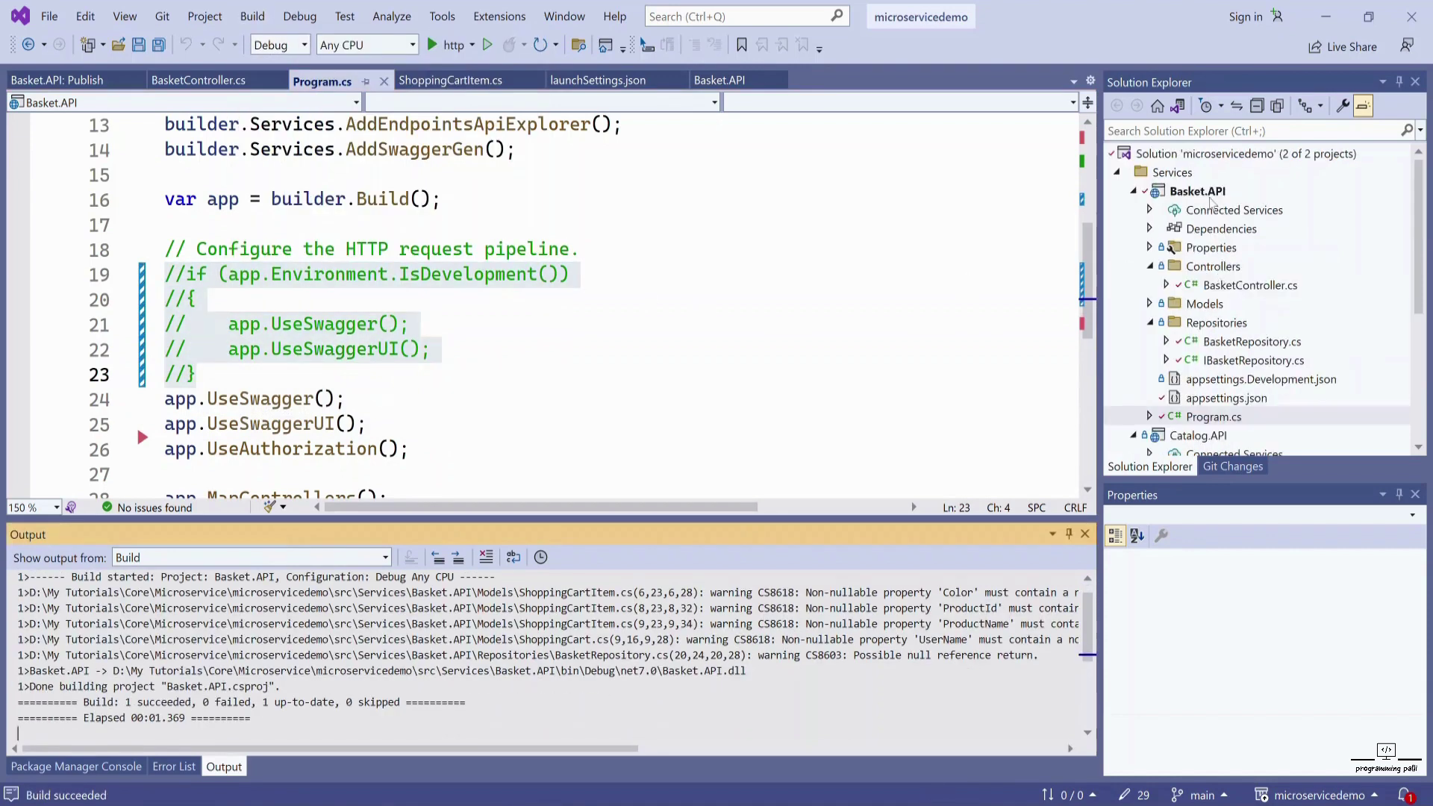
pyautogui.rightClick(1211, 200)
pyautogui.click(1202, 153)
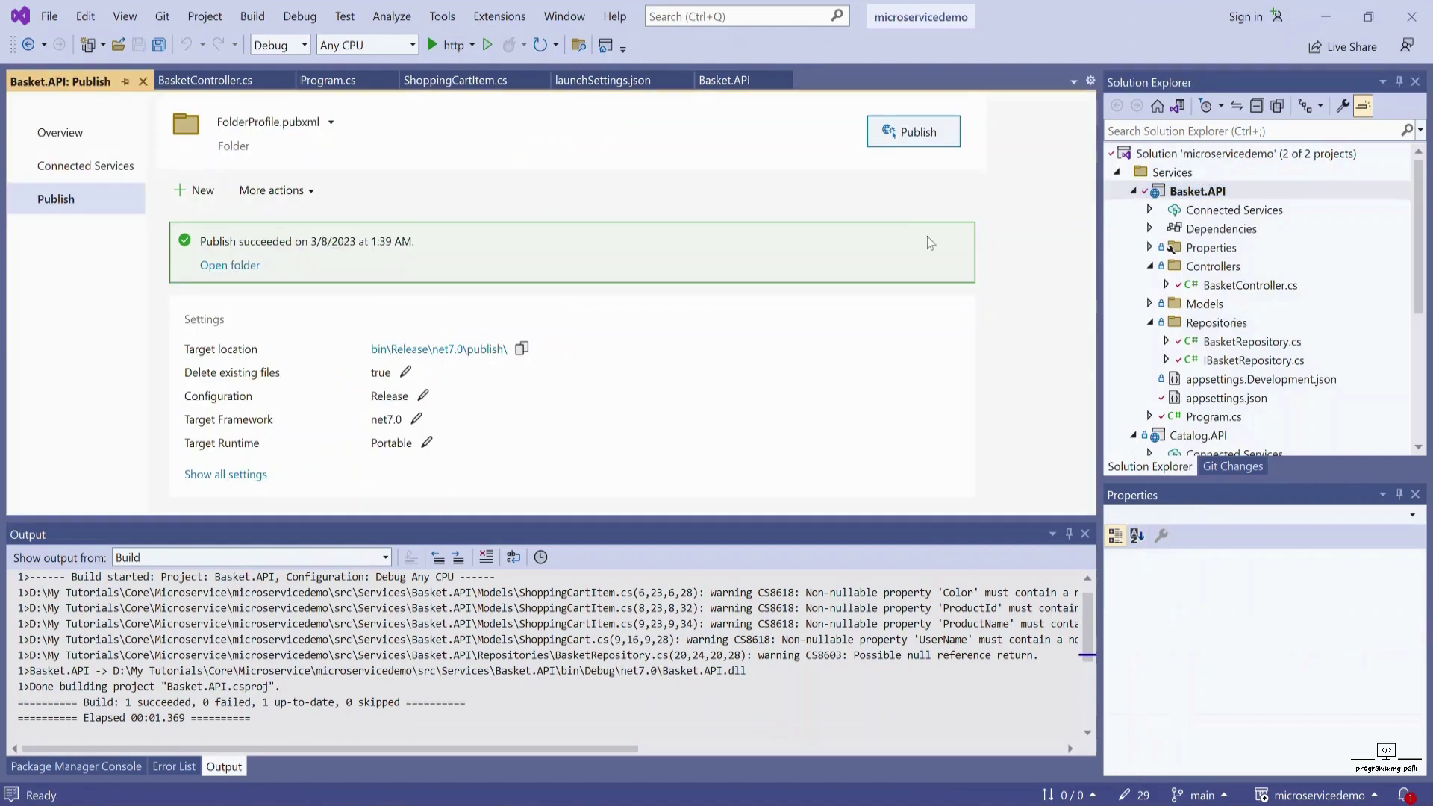
pyautogui.click(915, 135)
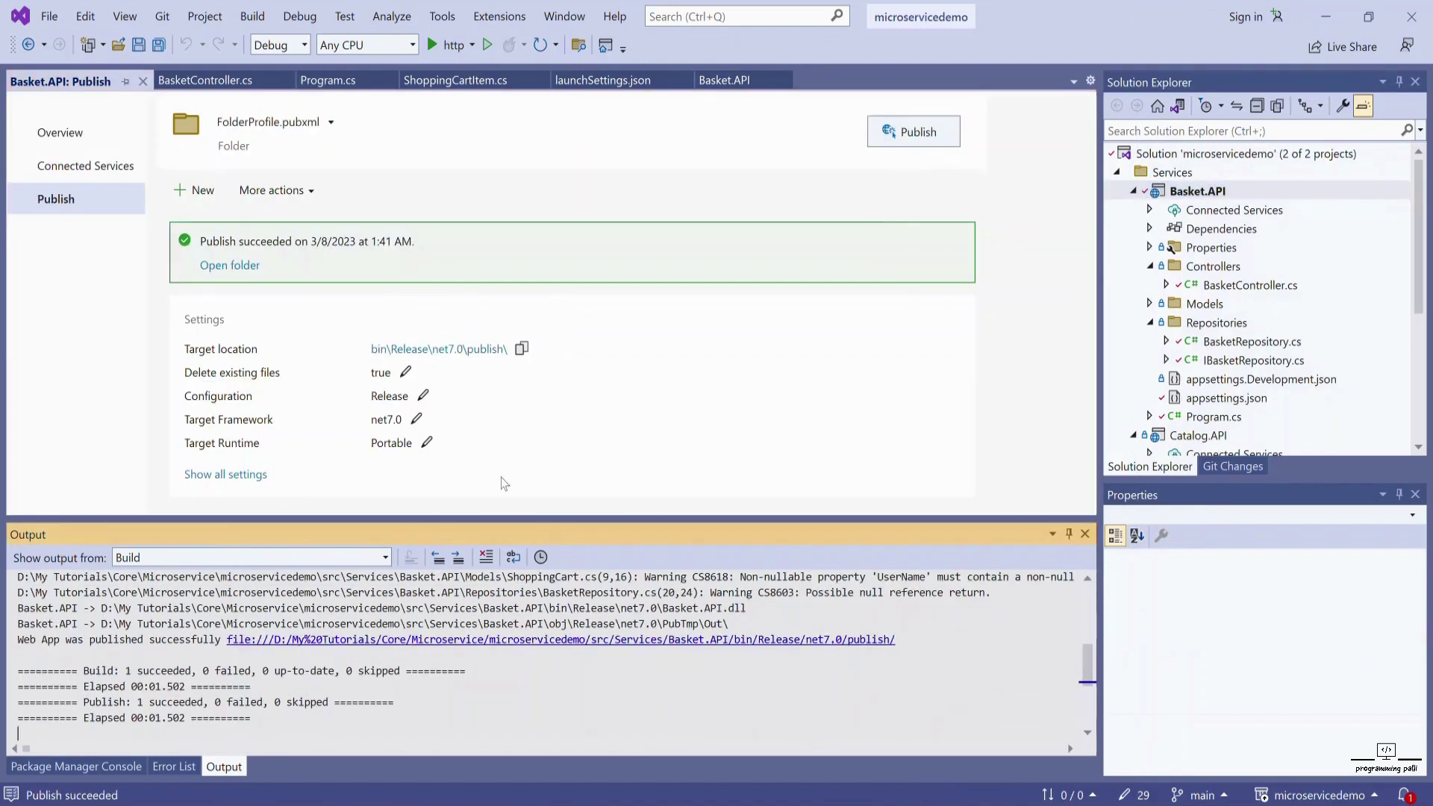
pyautogui.click(556, 771)
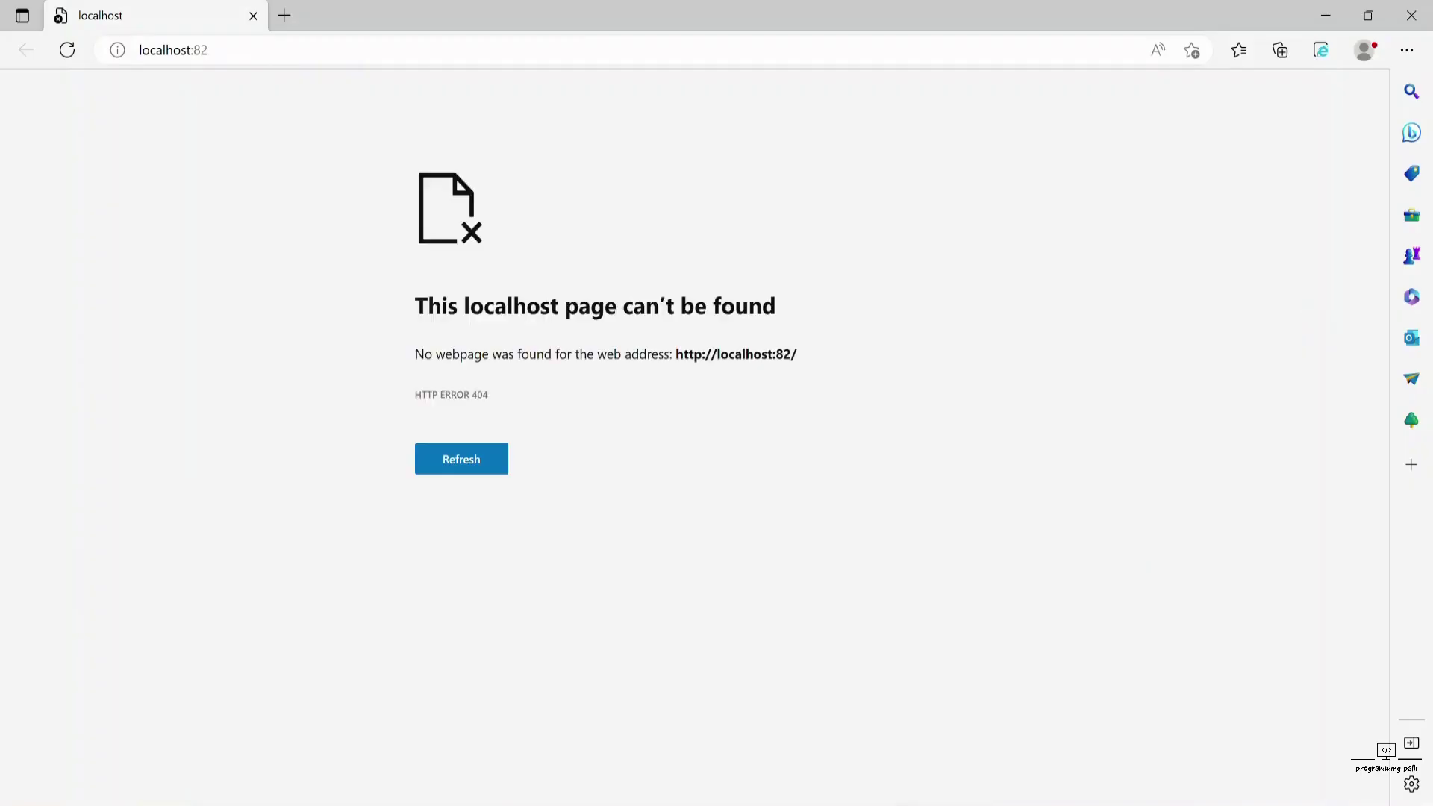
# - Browse the port 82 site and load the Swagger page at localhost:82/swagger/index.html
pyautogui.click(388, 39)
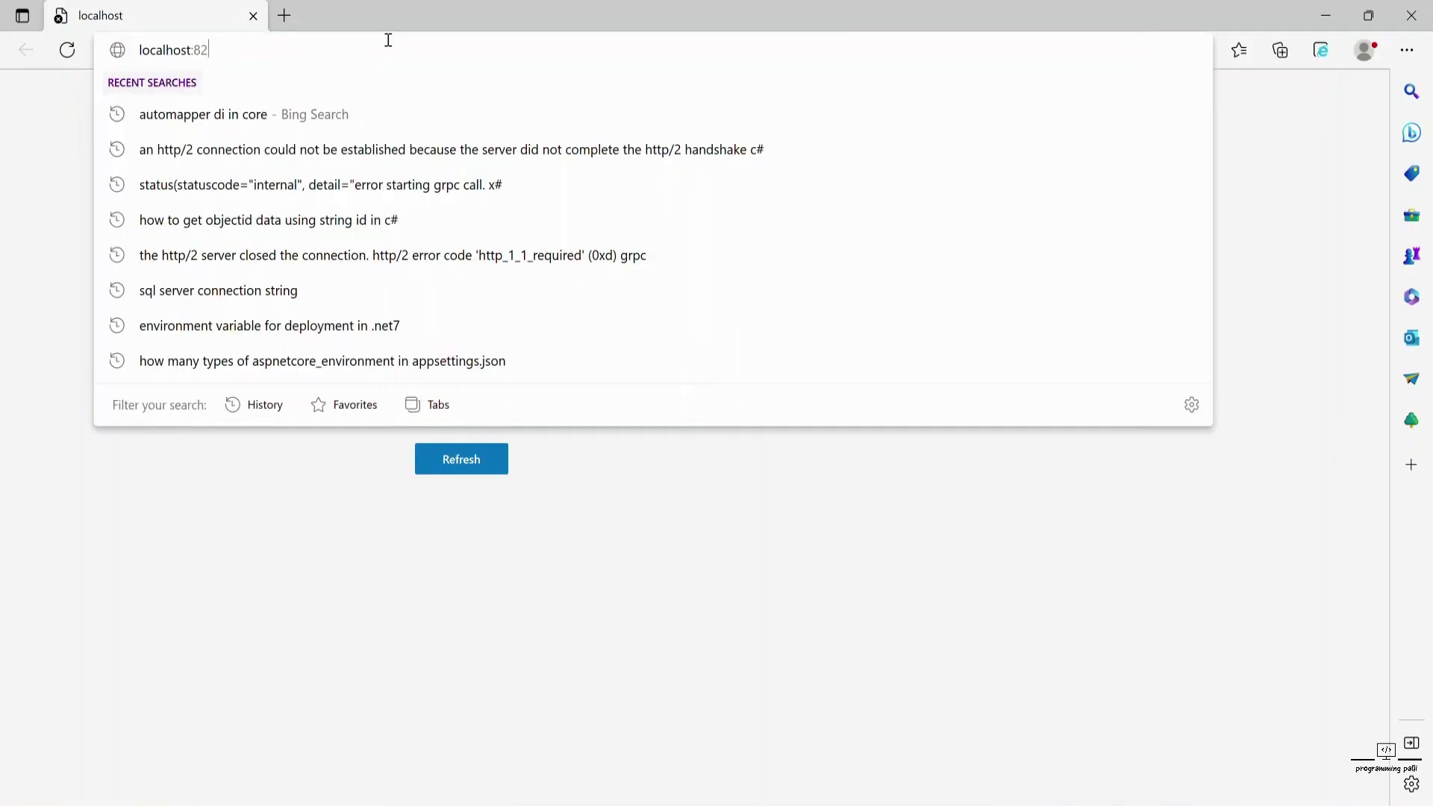
pyautogui.write('/')
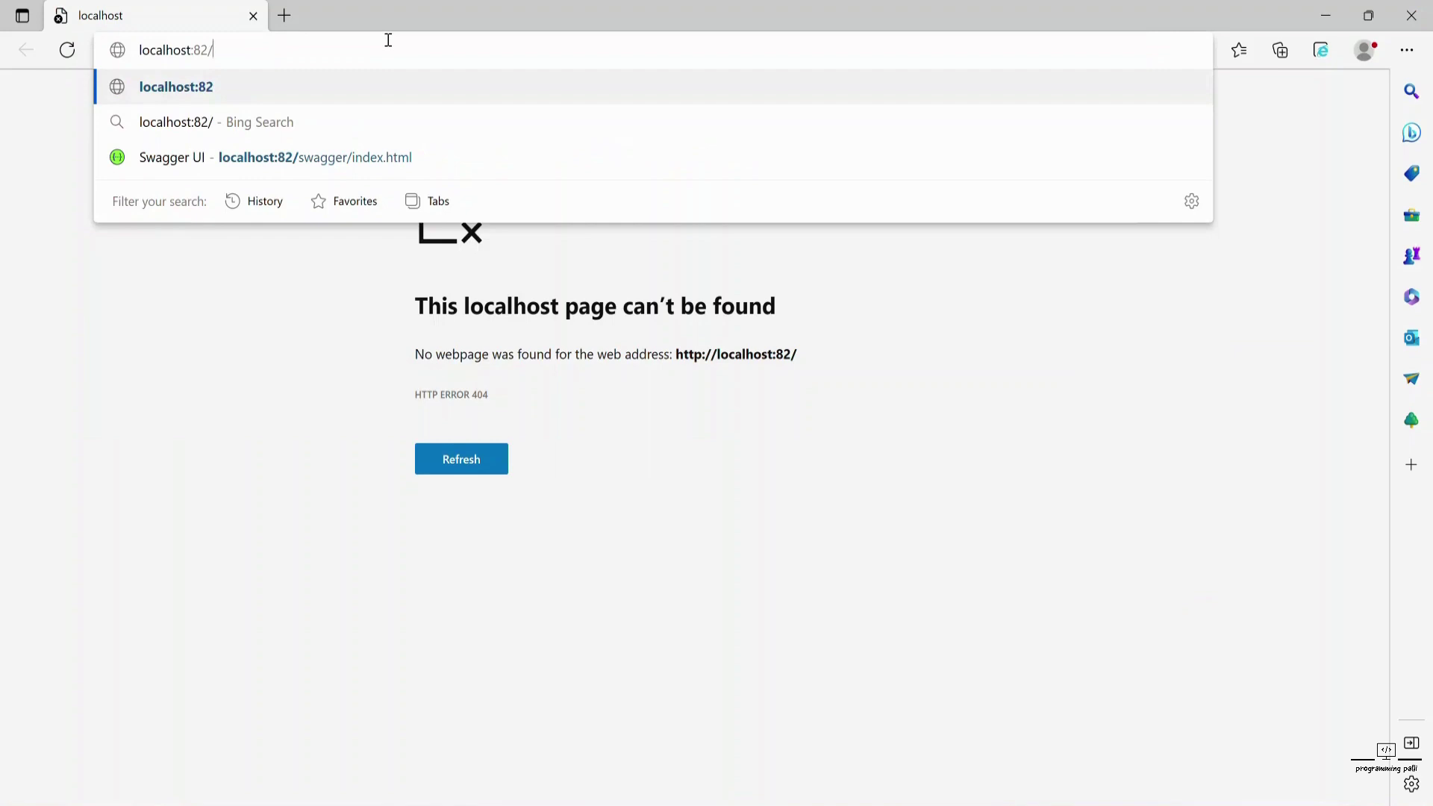
pyautogui.write('s')
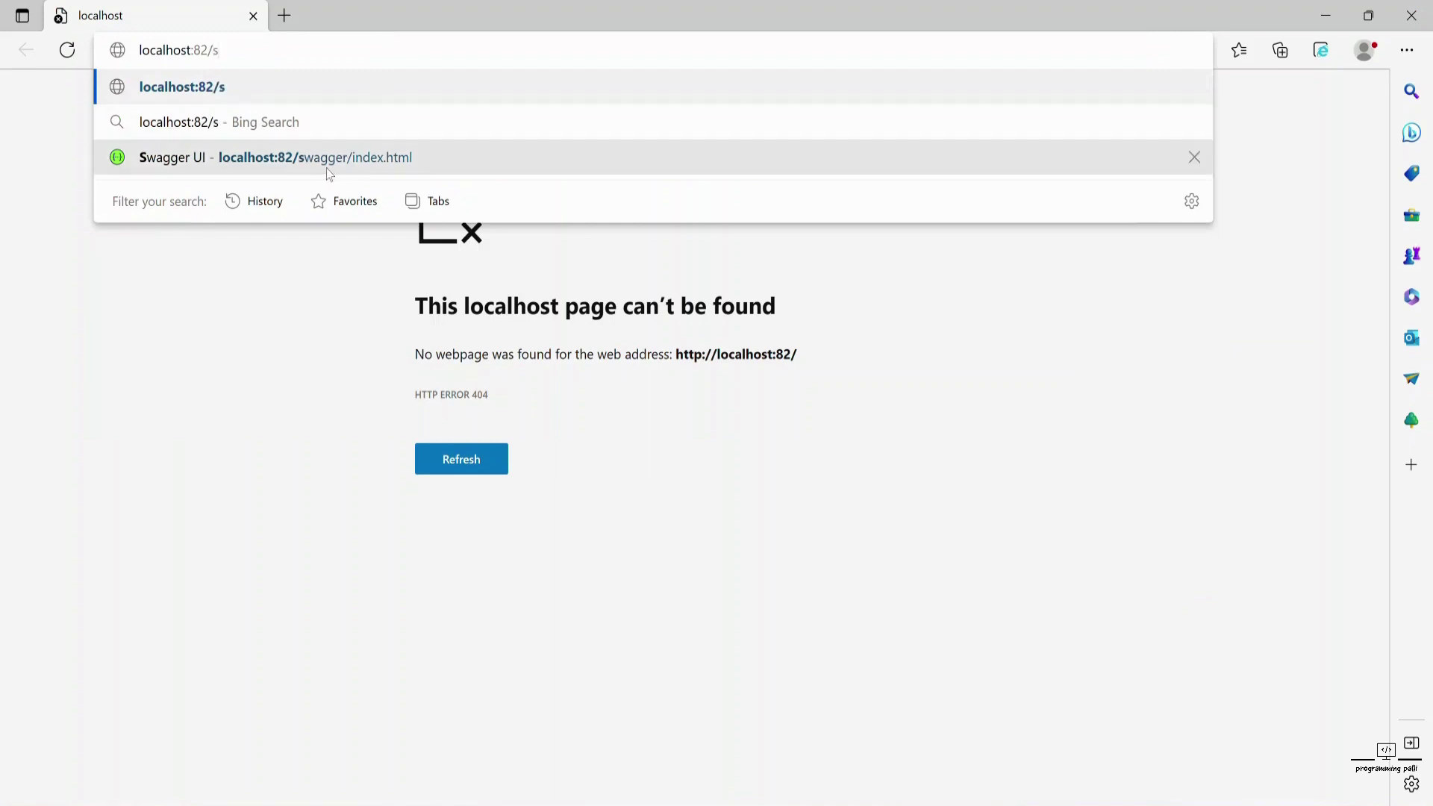
pyautogui.click(375, 170)
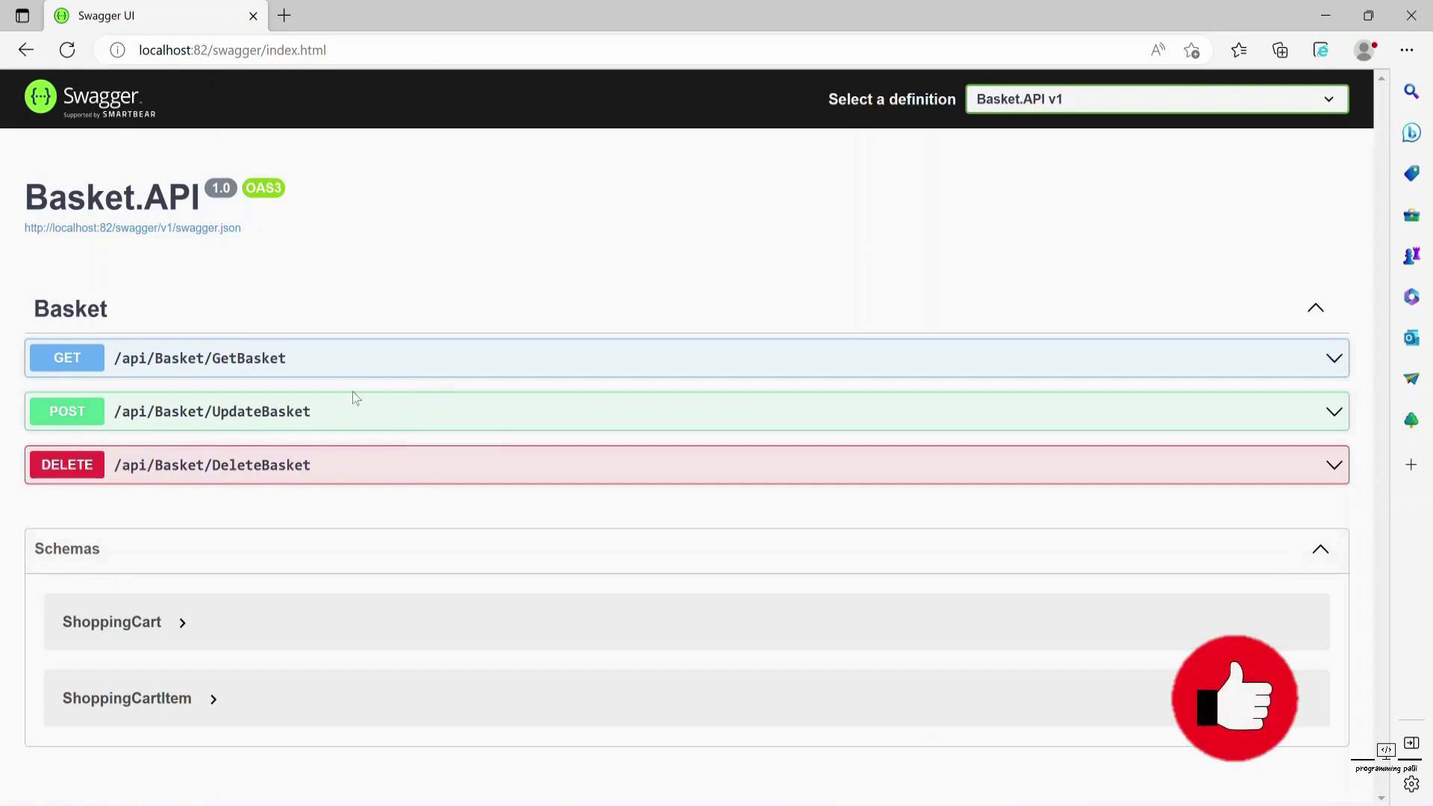
# - Expand GET /api/Basket/GetBasket to reveal its userName parameter
pyautogui.click(263, 356)
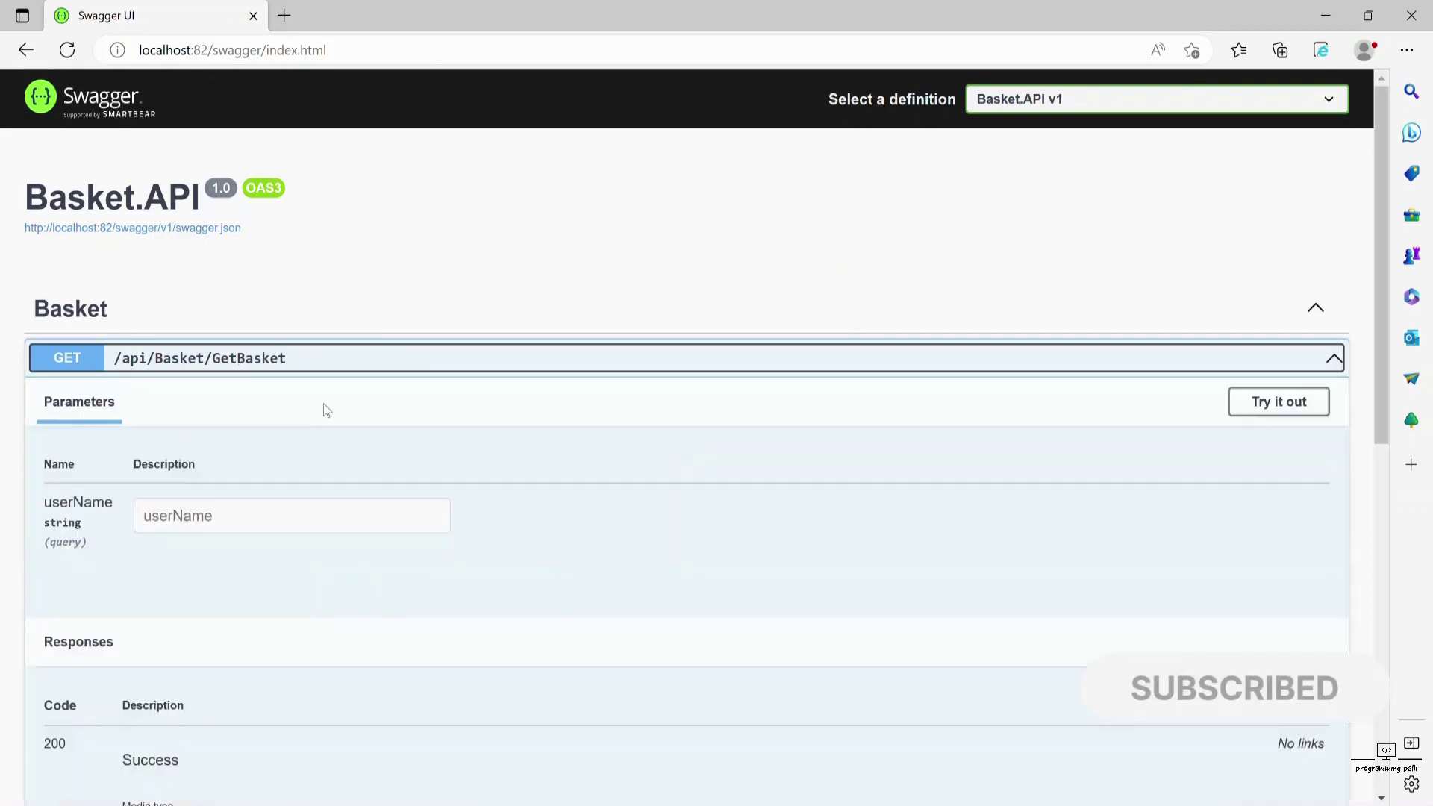
pyautogui.scroll(-3, 236, 481)
pyautogui.scroll(3, 282, 431)
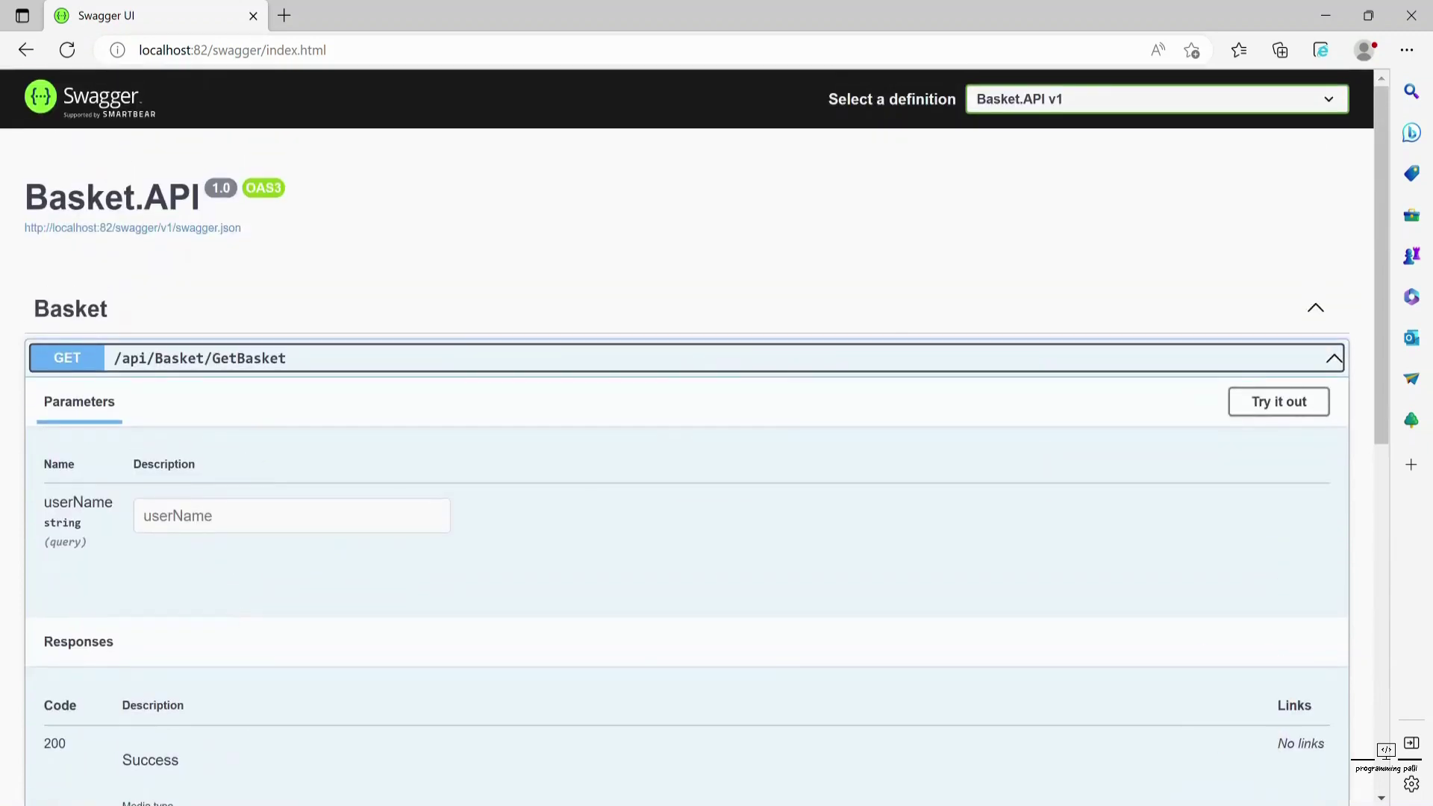
pyautogui.press('super+s')
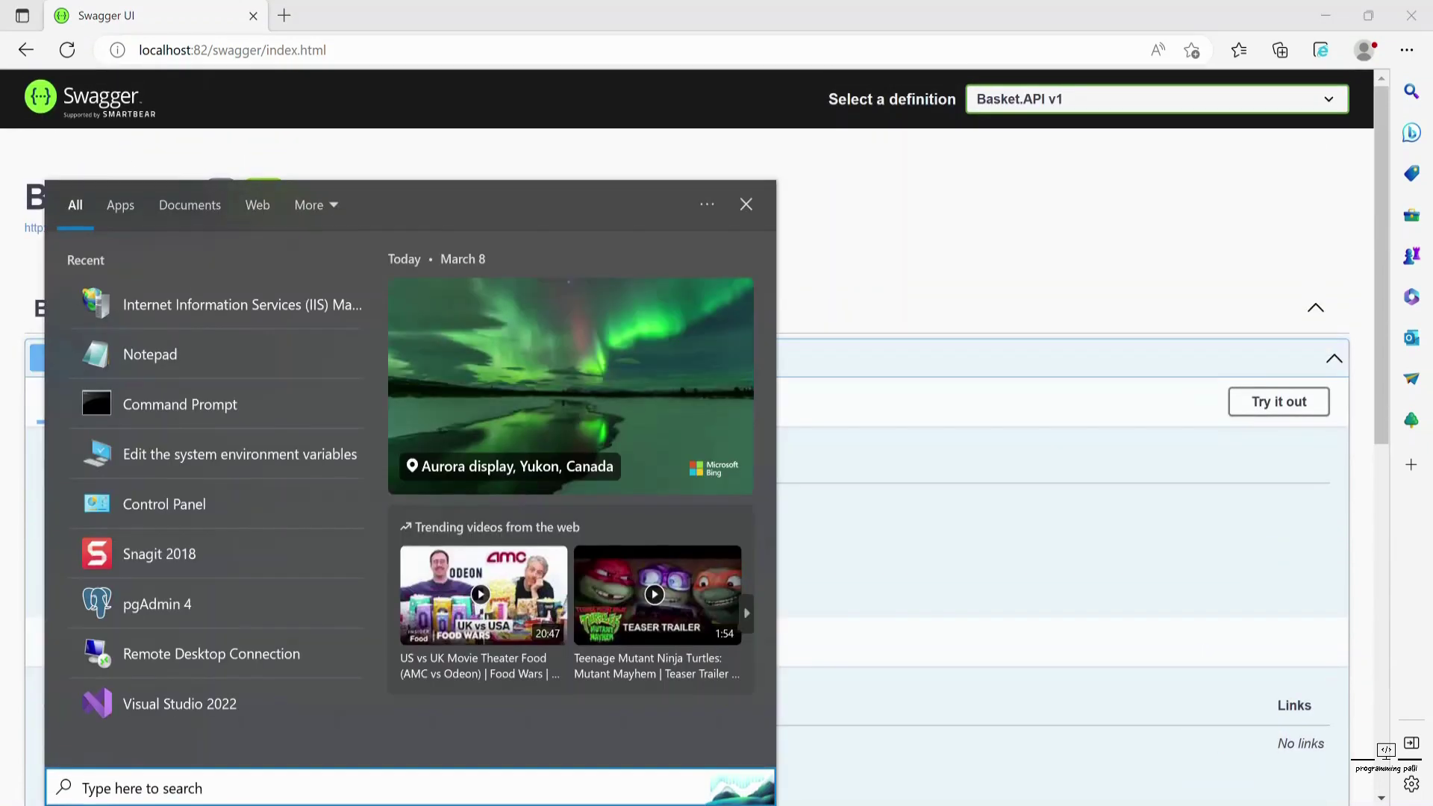
# - Launch Postman and create a new collection named Basket.API
pyautogui.press('Escape')
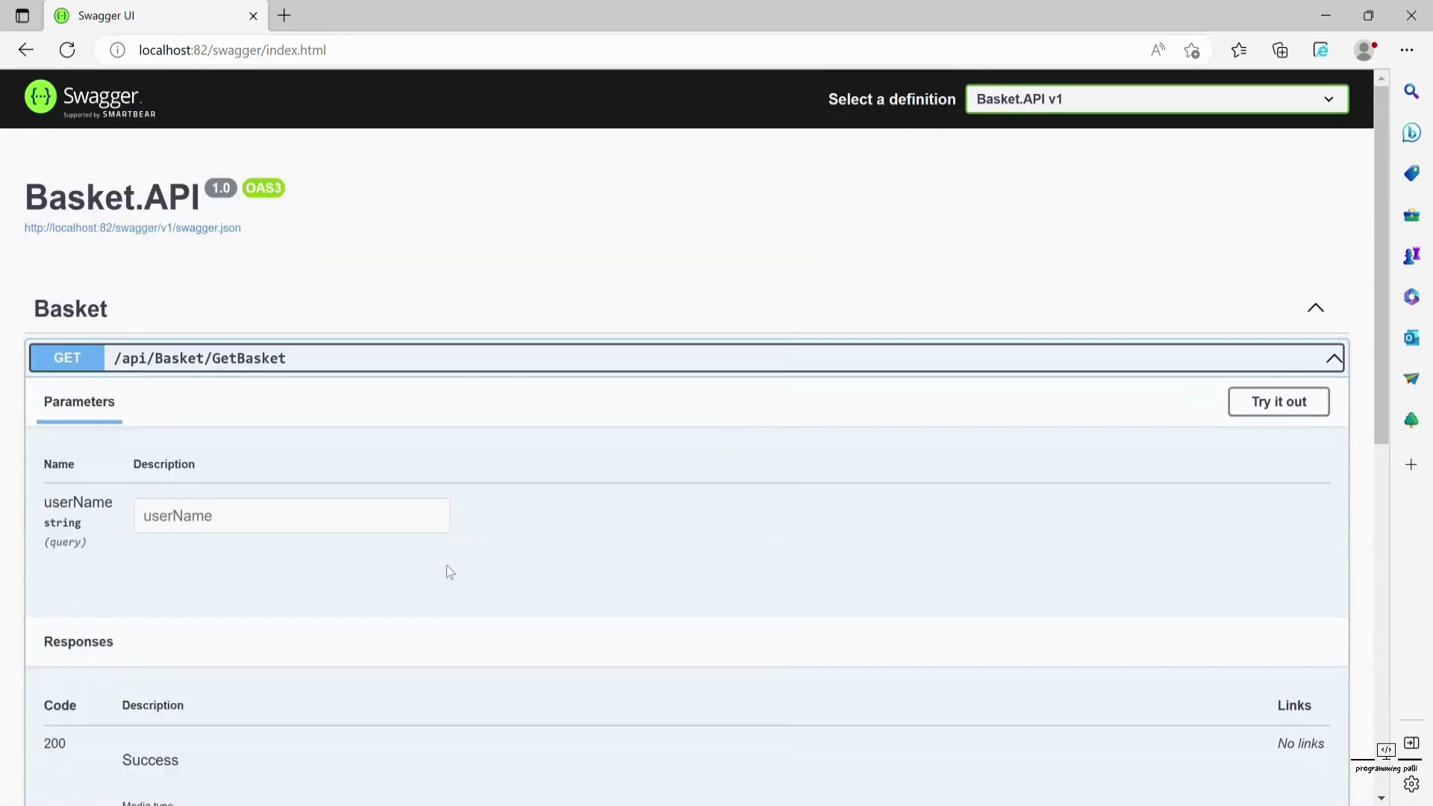
pyautogui.press('super+s')
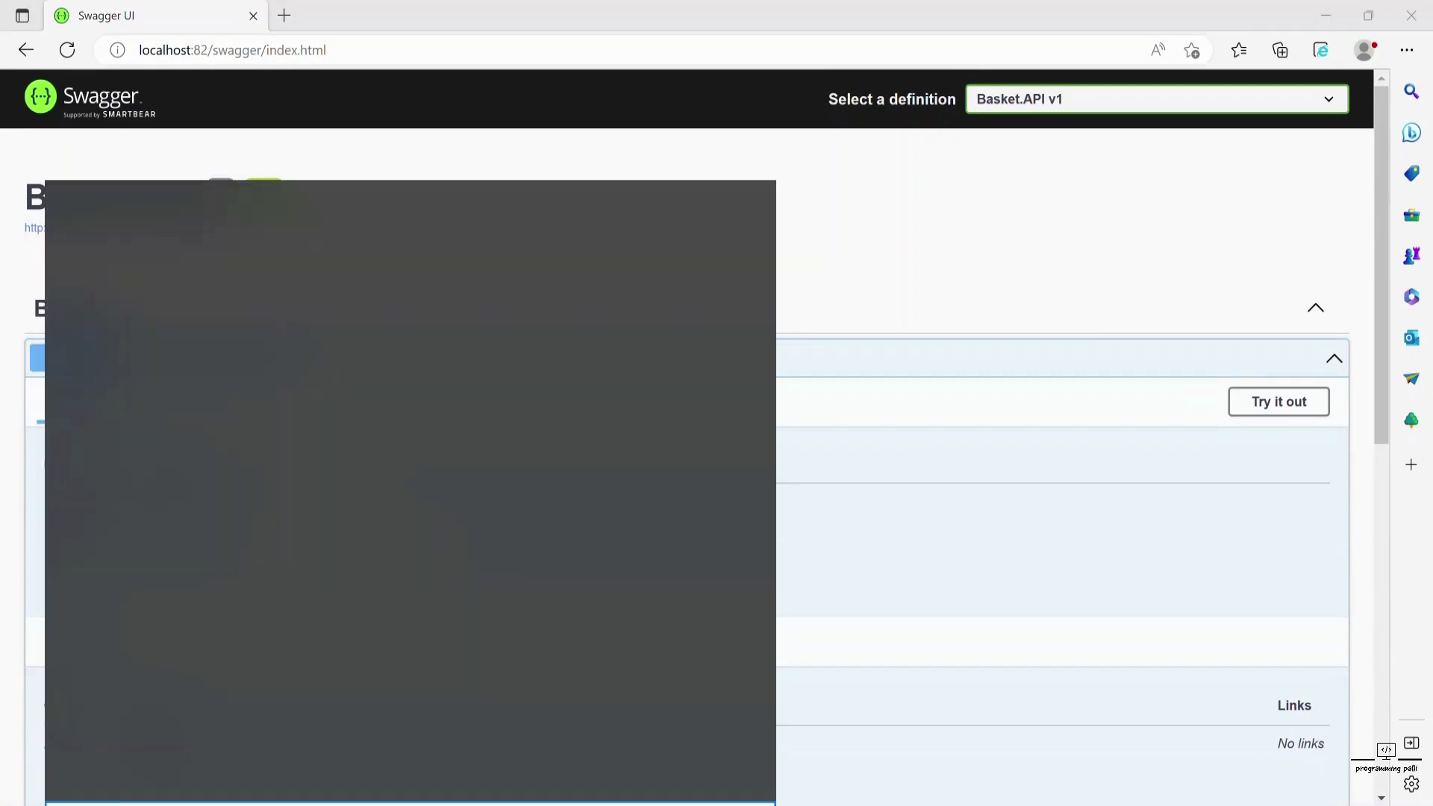
pyautogui.write('po')
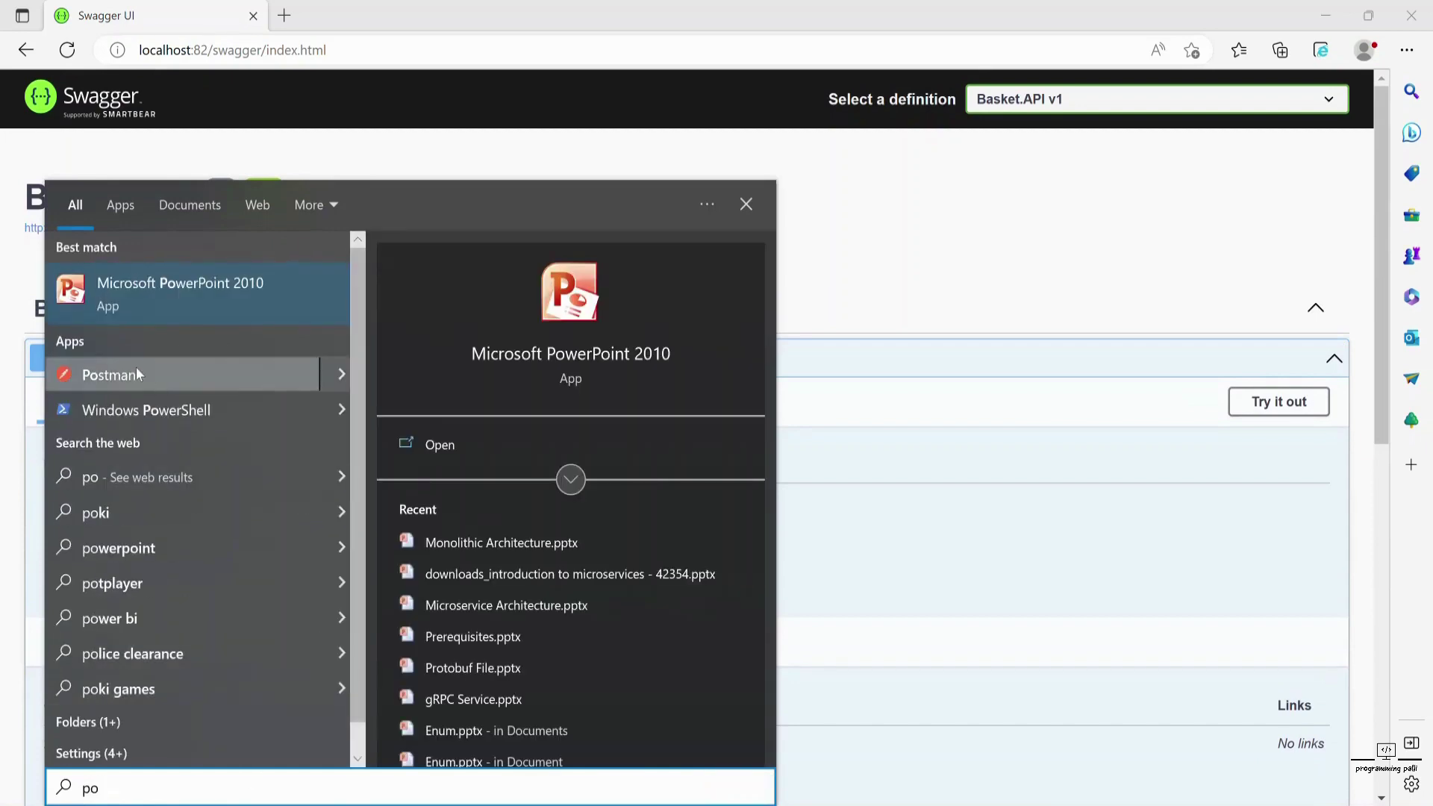
pyautogui.press('Escape')
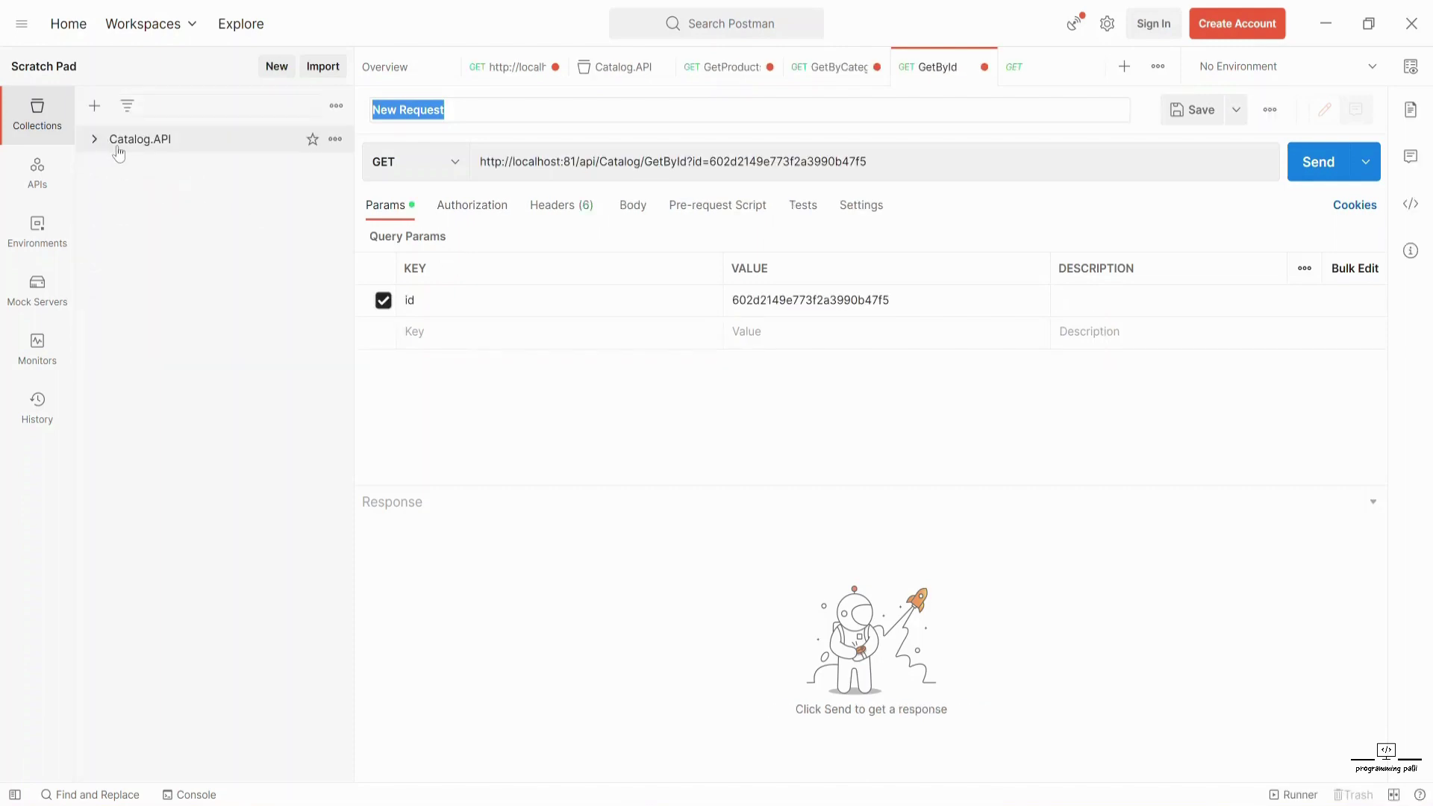
pyautogui.click(95, 105)
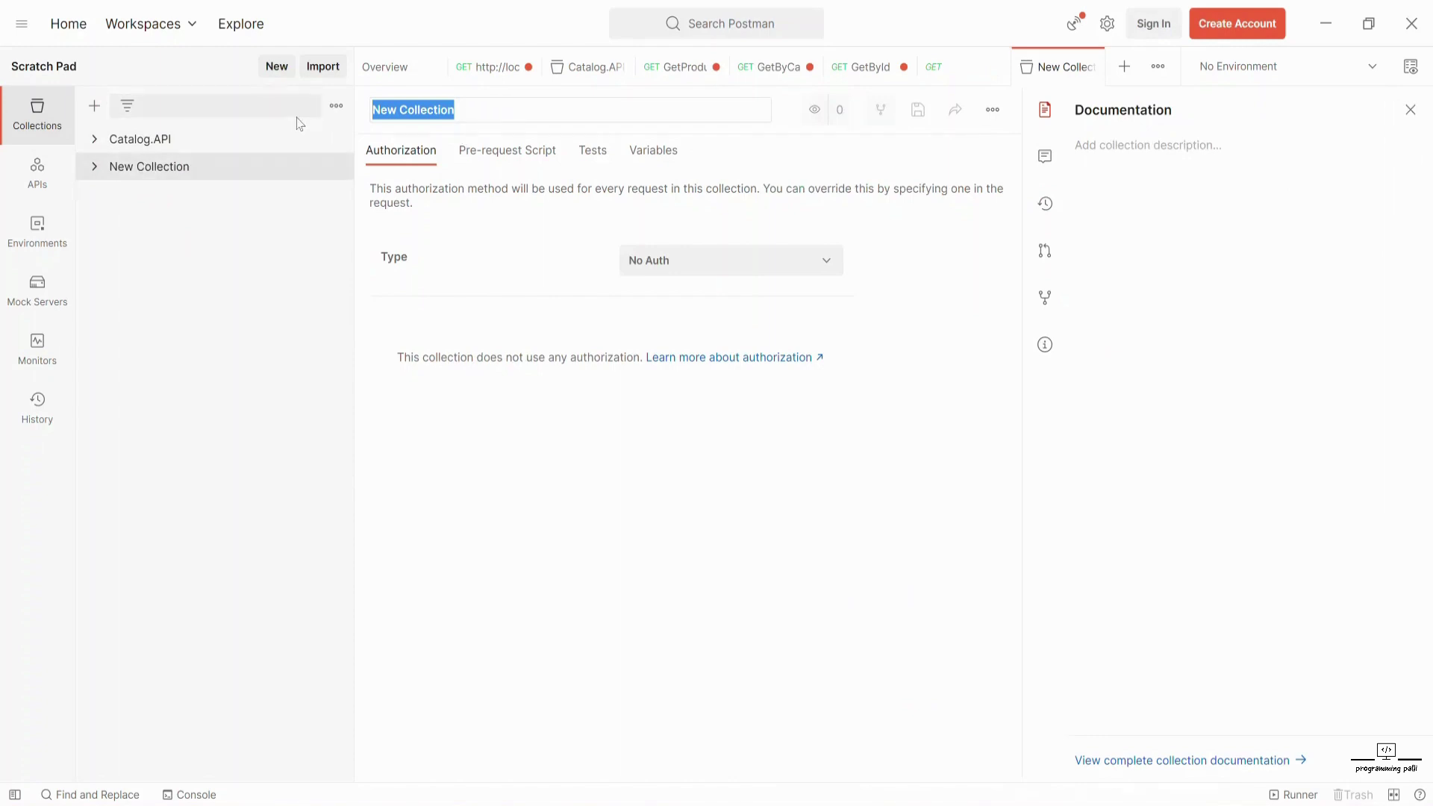
pyautogui.write('Basket.API')
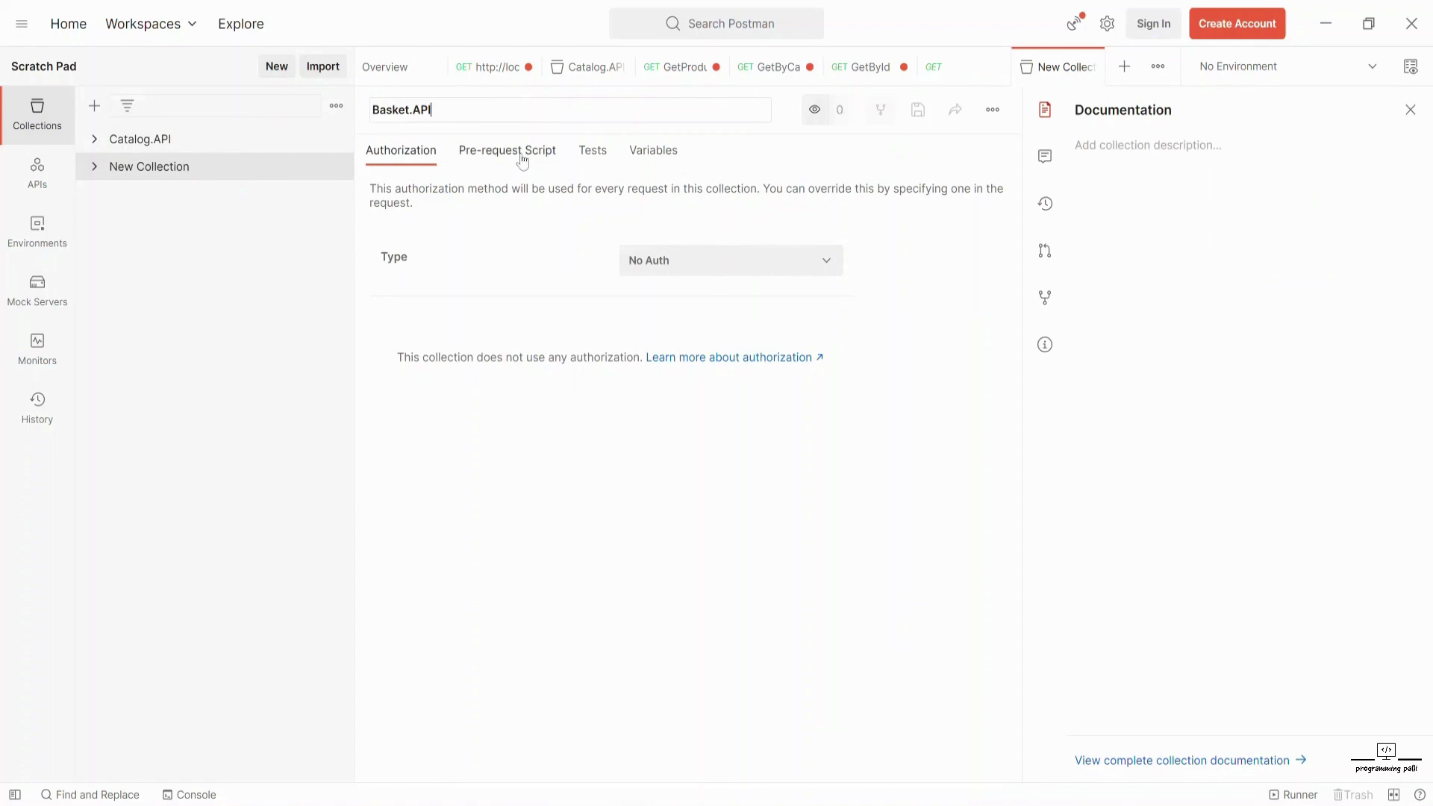
pyautogui.click(159, 169)
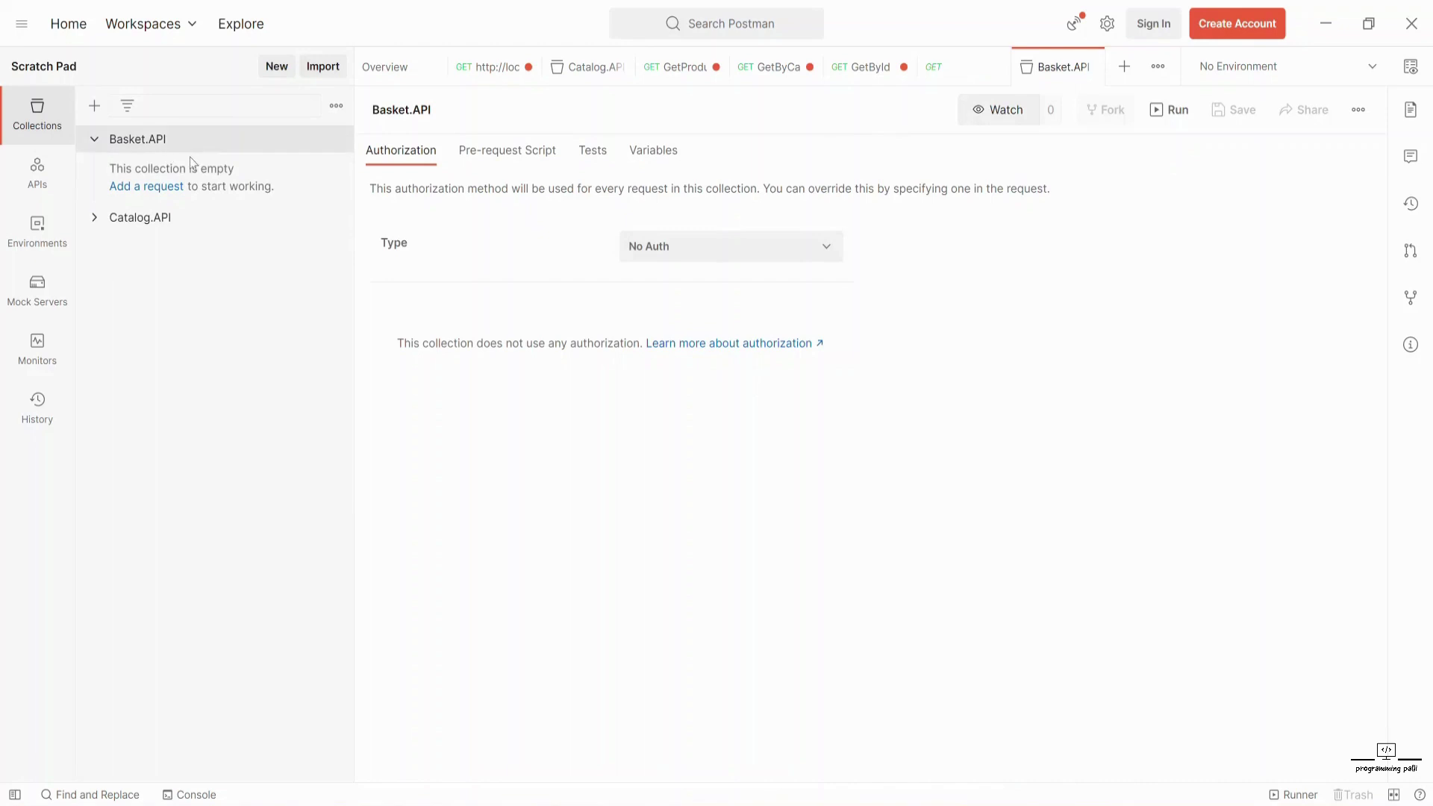
# - Add a request named GetBasket to the Basket.API collection
pyautogui.click(152, 190)
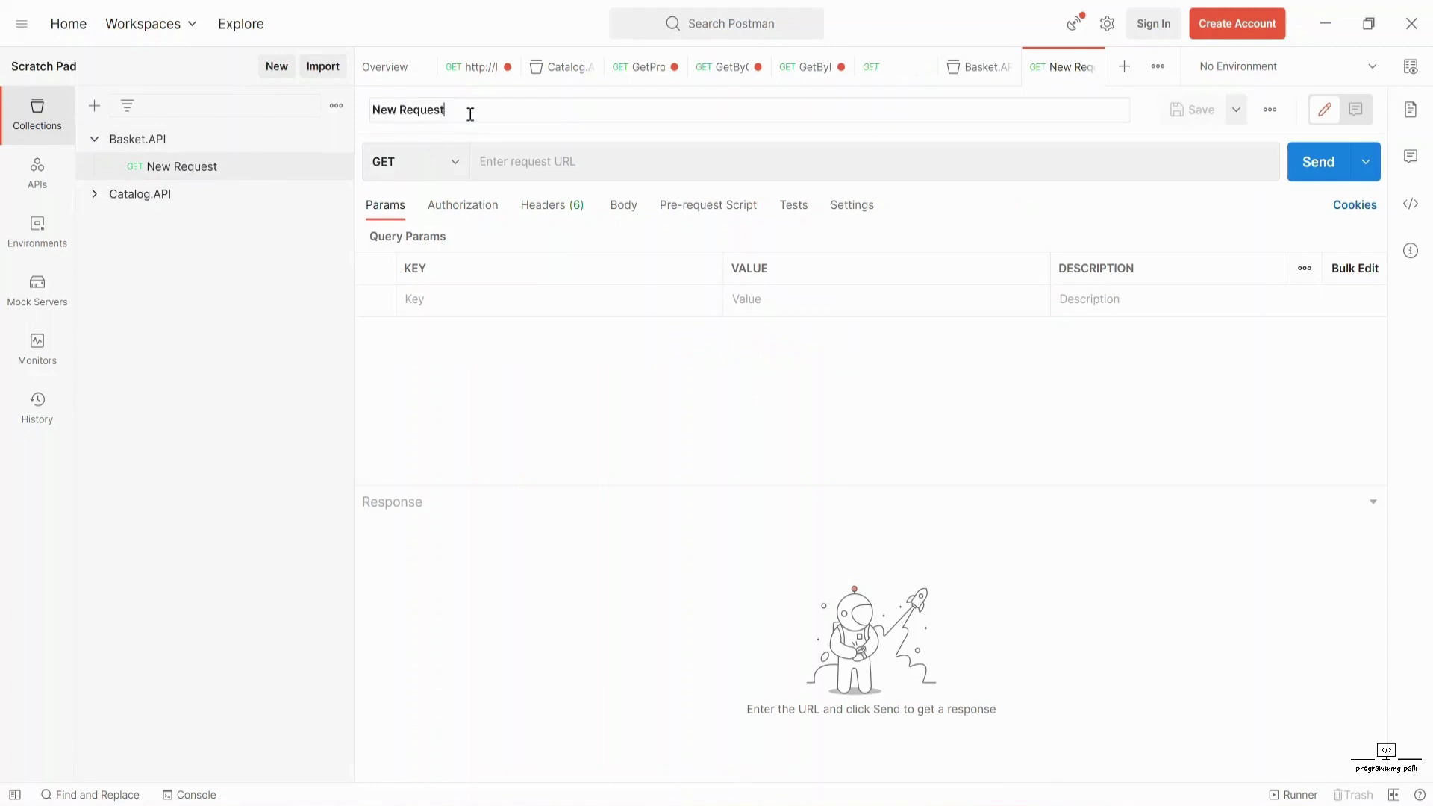
pyautogui.write('GetBasket')
pyautogui.click(533, 158)
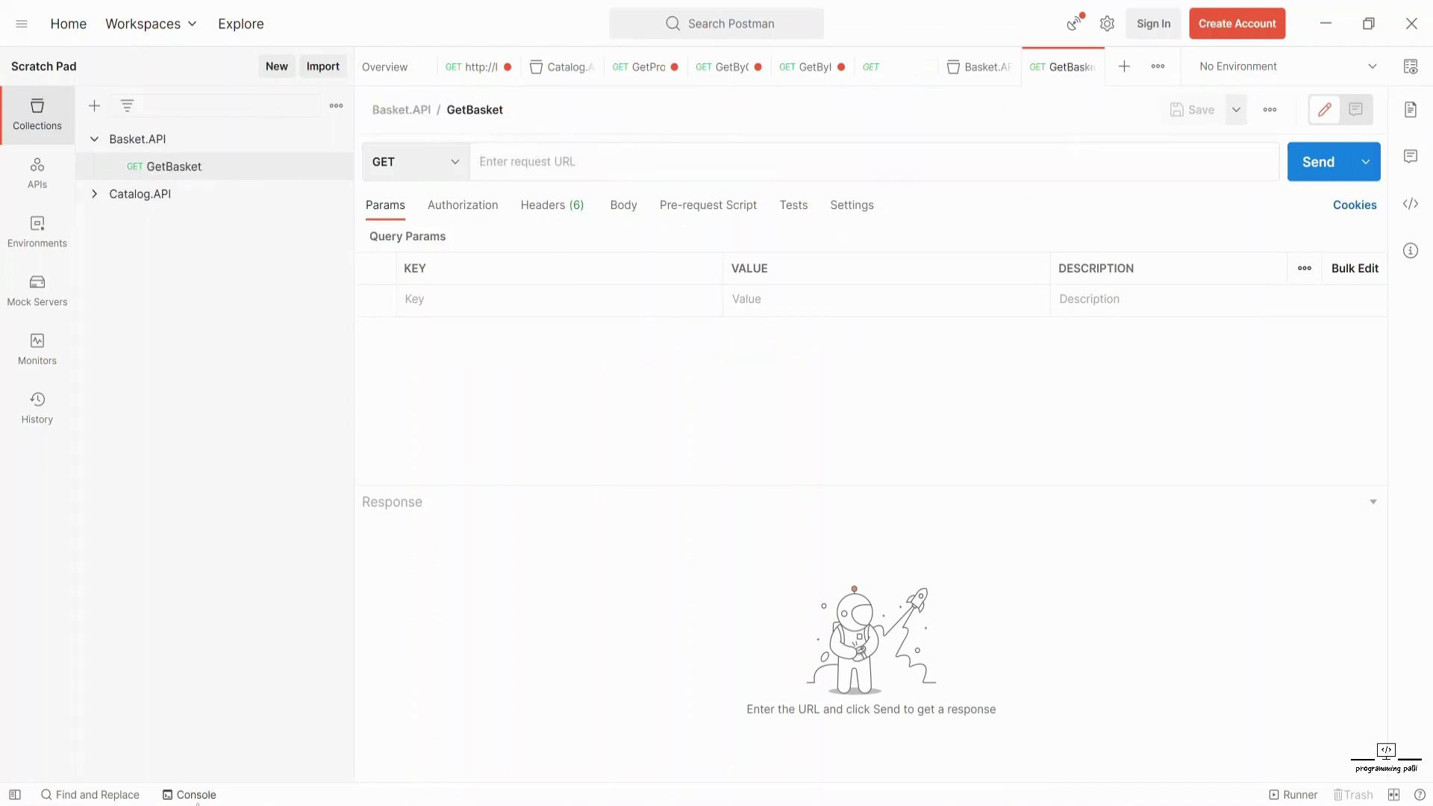
pyautogui.hotkey('alt', 'Tab')
# - Execute GetBasket in Swagger with the user's e-mail address as userName
pyautogui.scroll(-2, 256, 440)
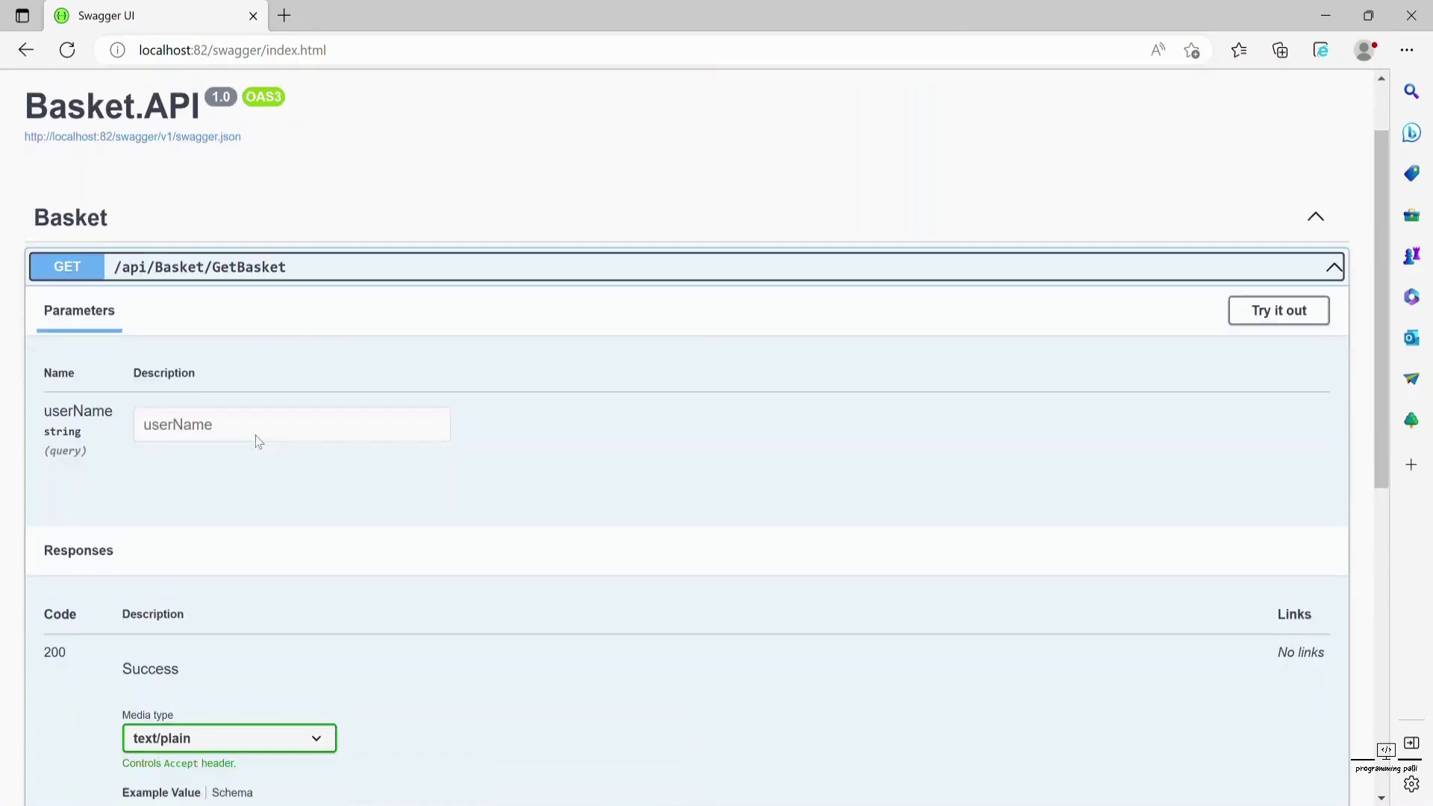
pyautogui.click(1291, 292)
pyautogui.scroll(-5, 478, 489)
pyautogui.scroll(3, 388, 489)
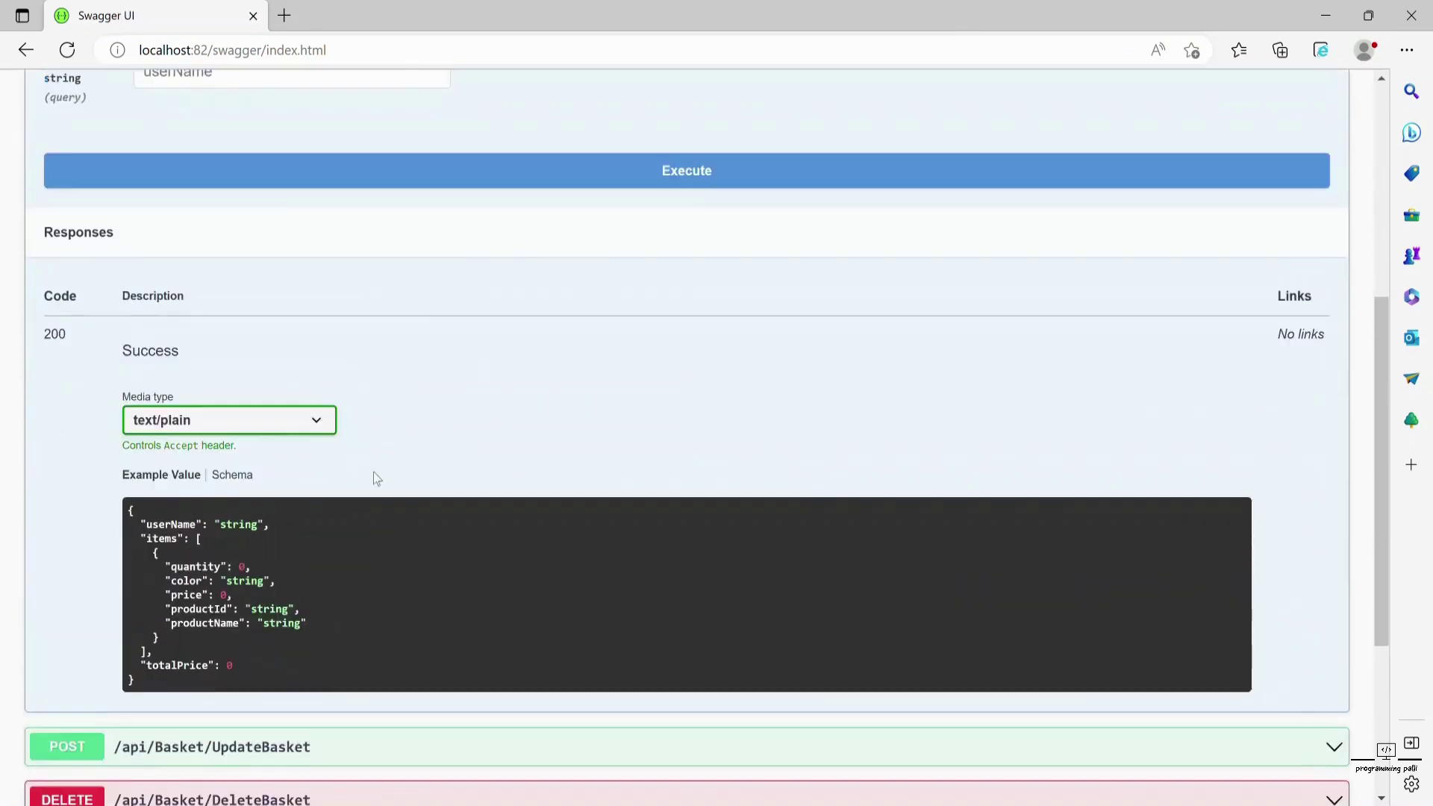
pyautogui.click(300, 184)
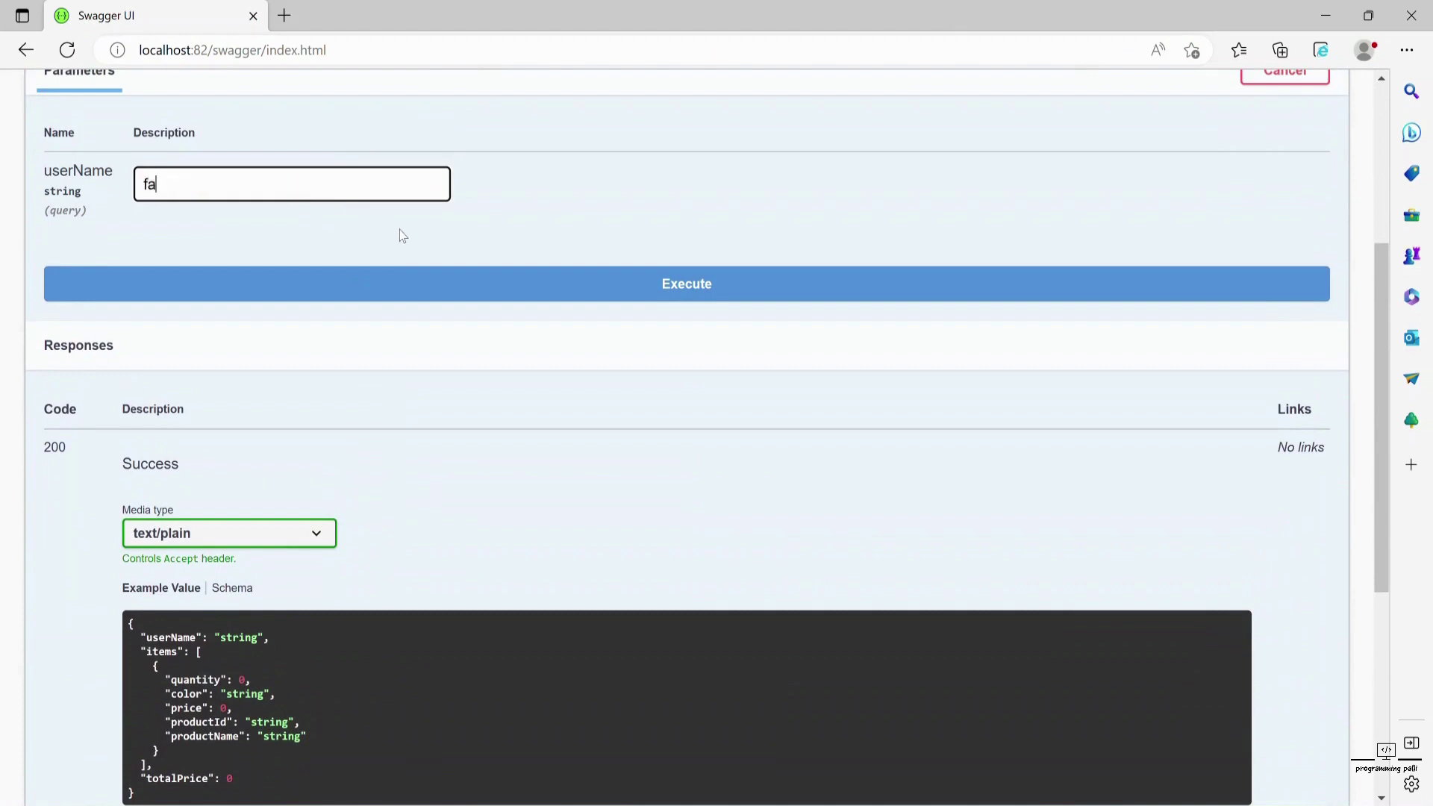
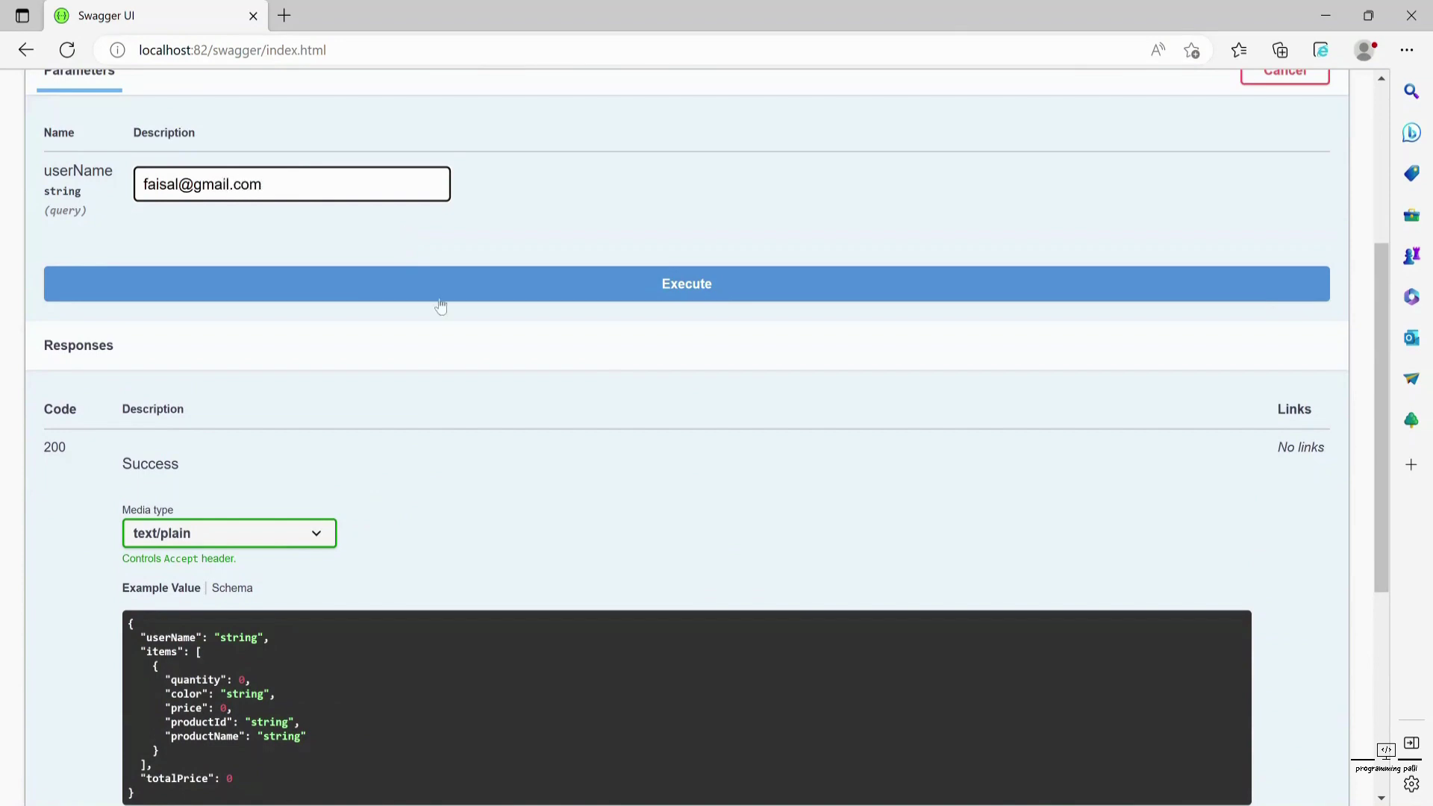
pyautogui.click(441, 297)
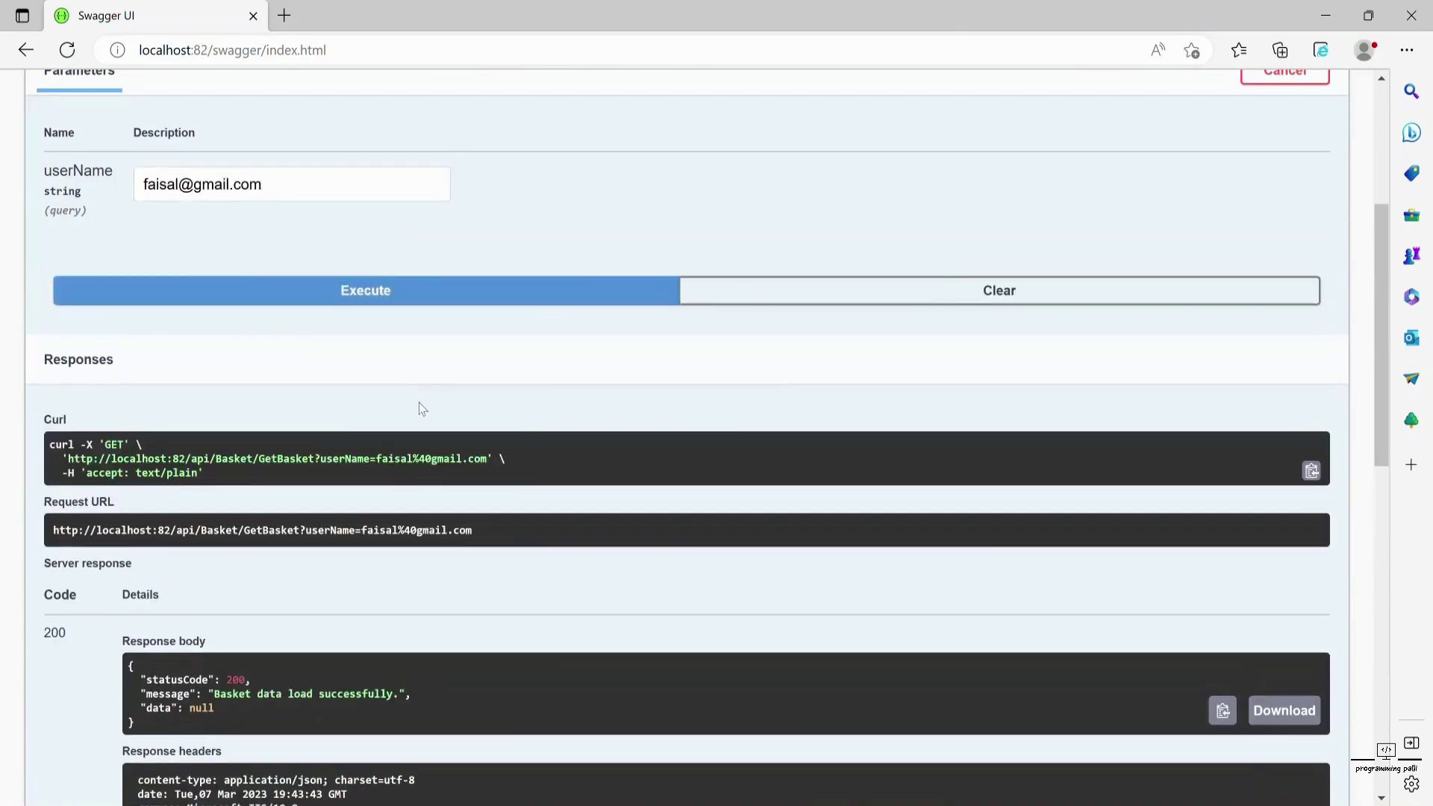
# - Copy the full GetBasket request URL from the Swagger response
pyautogui.scroll(-3, 411, 403)
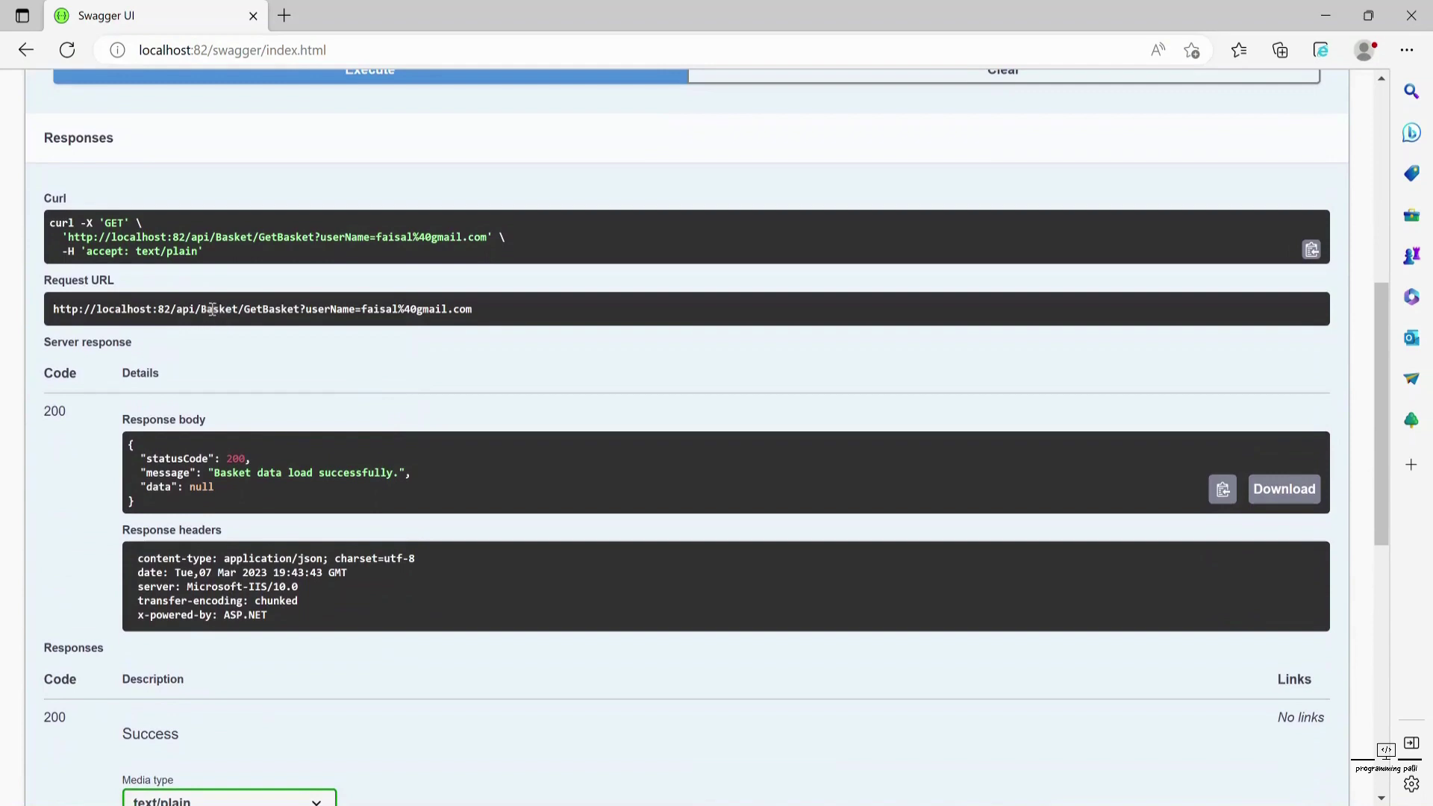
pyautogui.doubleClick(220, 309)
pyautogui.moveTo(47, 320); pyautogui.dragTo(483, 309)
pyautogui.rightClick(424, 308)
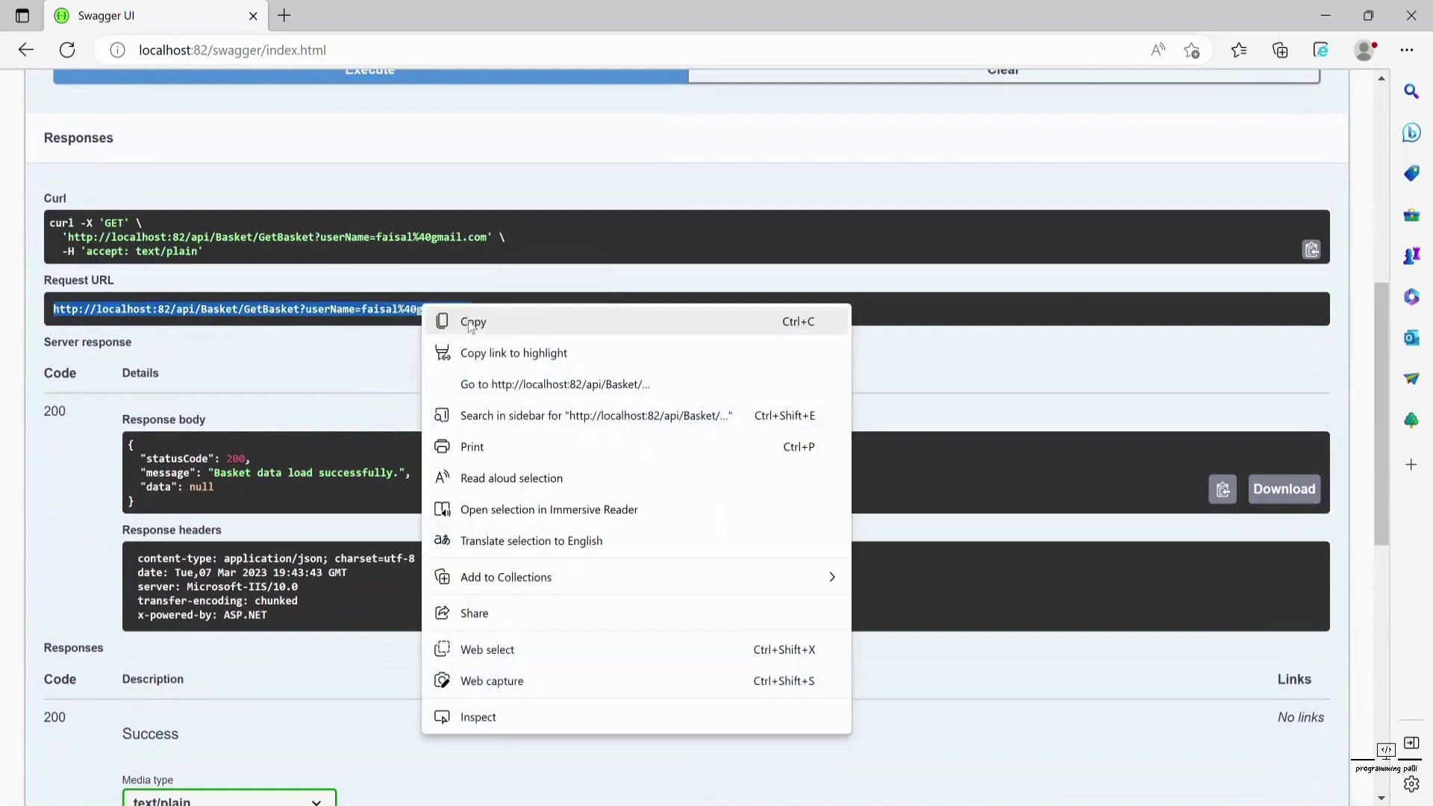
pyautogui.click(476, 323)
# - Paste the copied localhost:82 URL into Postman's GetBasket request and send it, getting 200 OK
pyautogui.click(610, 785)
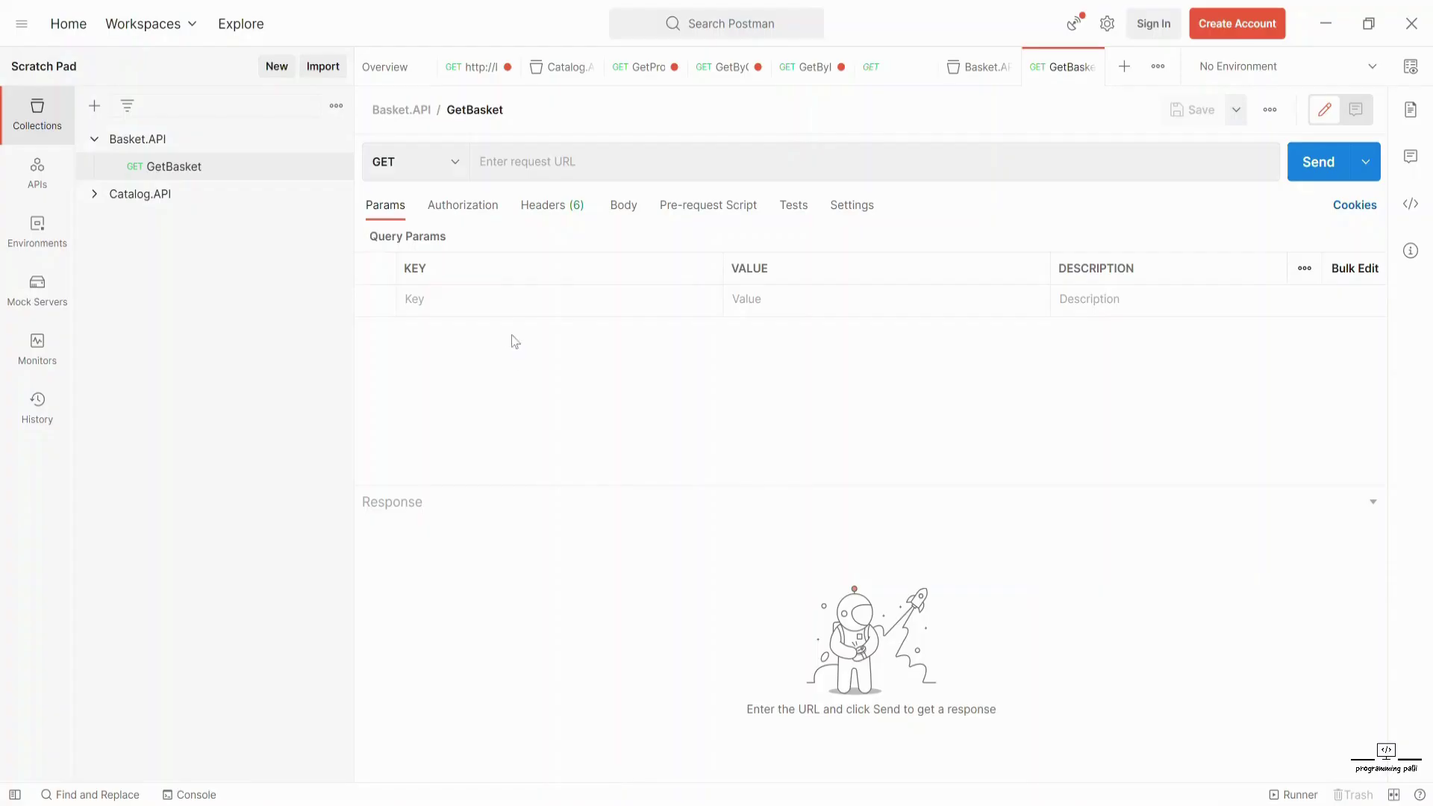
pyautogui.click(526, 163)
pyautogui.hotkey('ctrl', 'v')
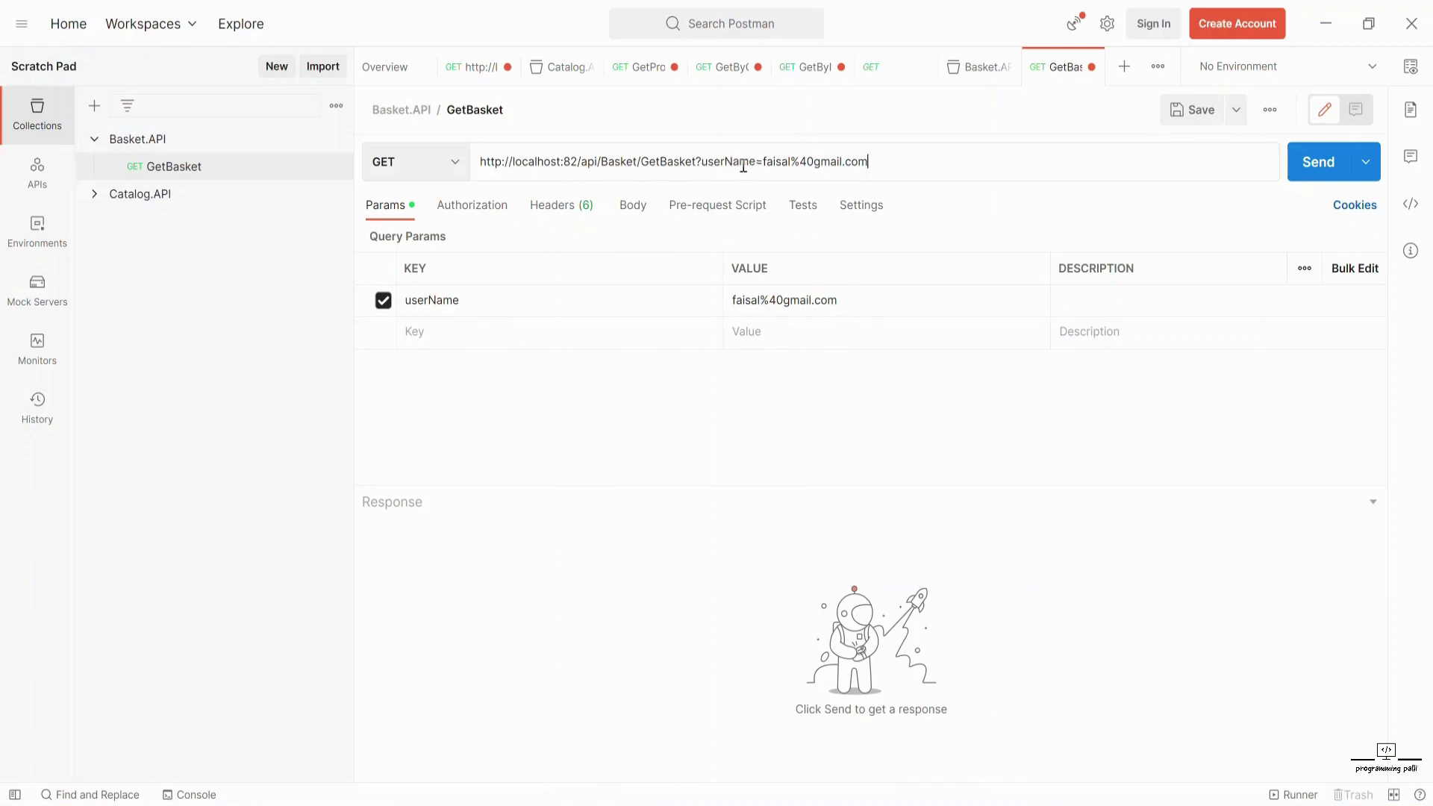
pyautogui.click(1319, 166)
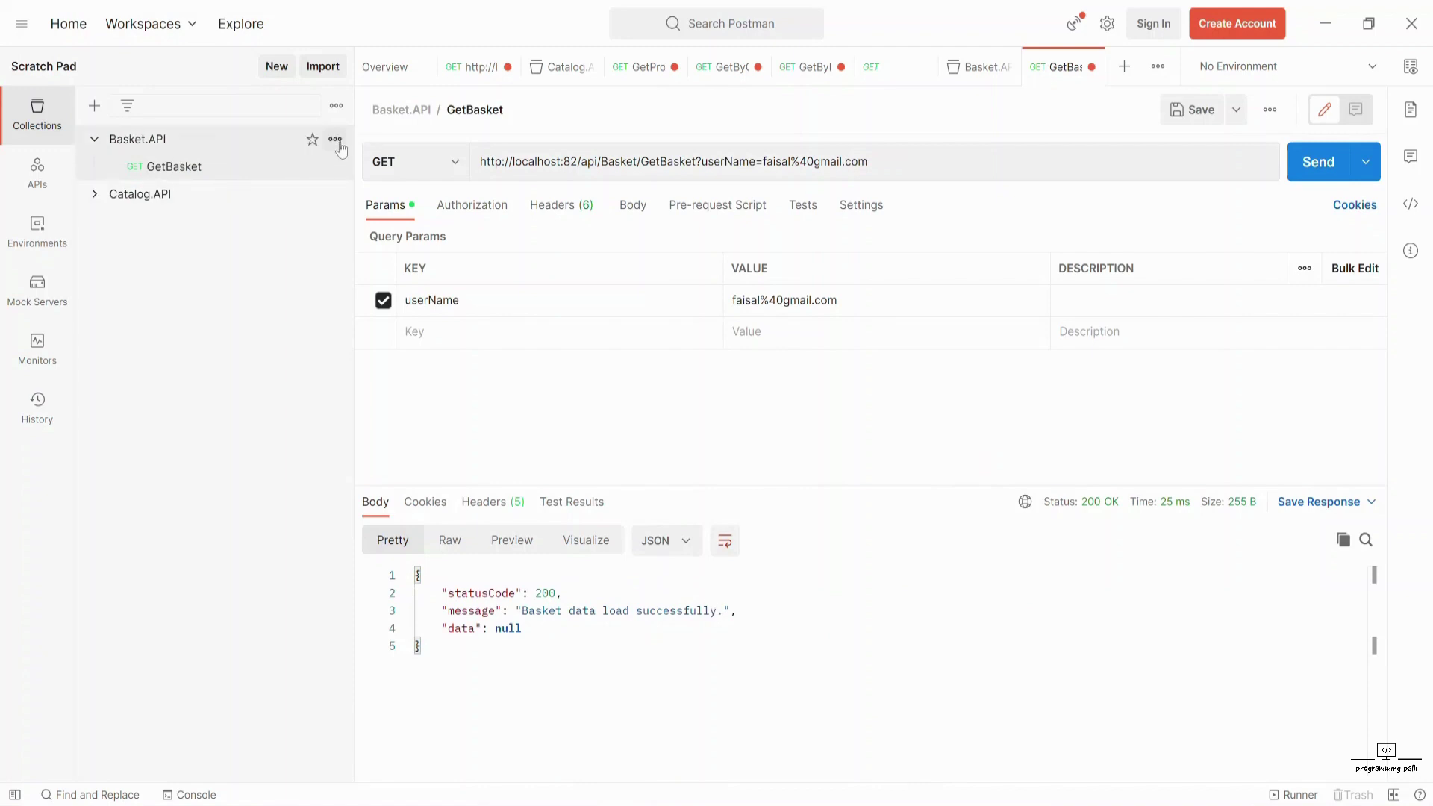
pyautogui.click(337, 142)
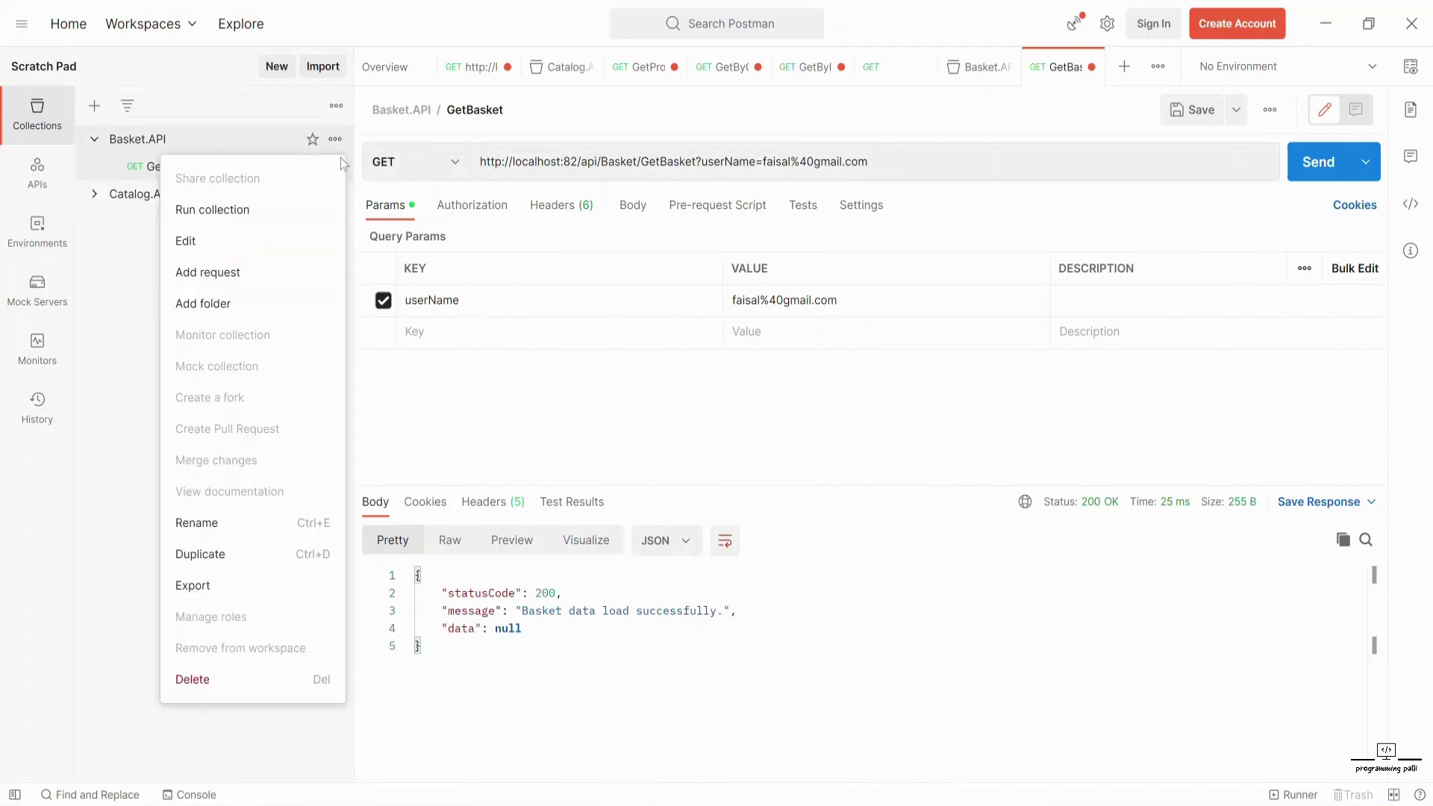
# - Add an UpdateBasket request using GetBasket's base URL plus /UpdateBasket
pyautogui.click(203, 273)
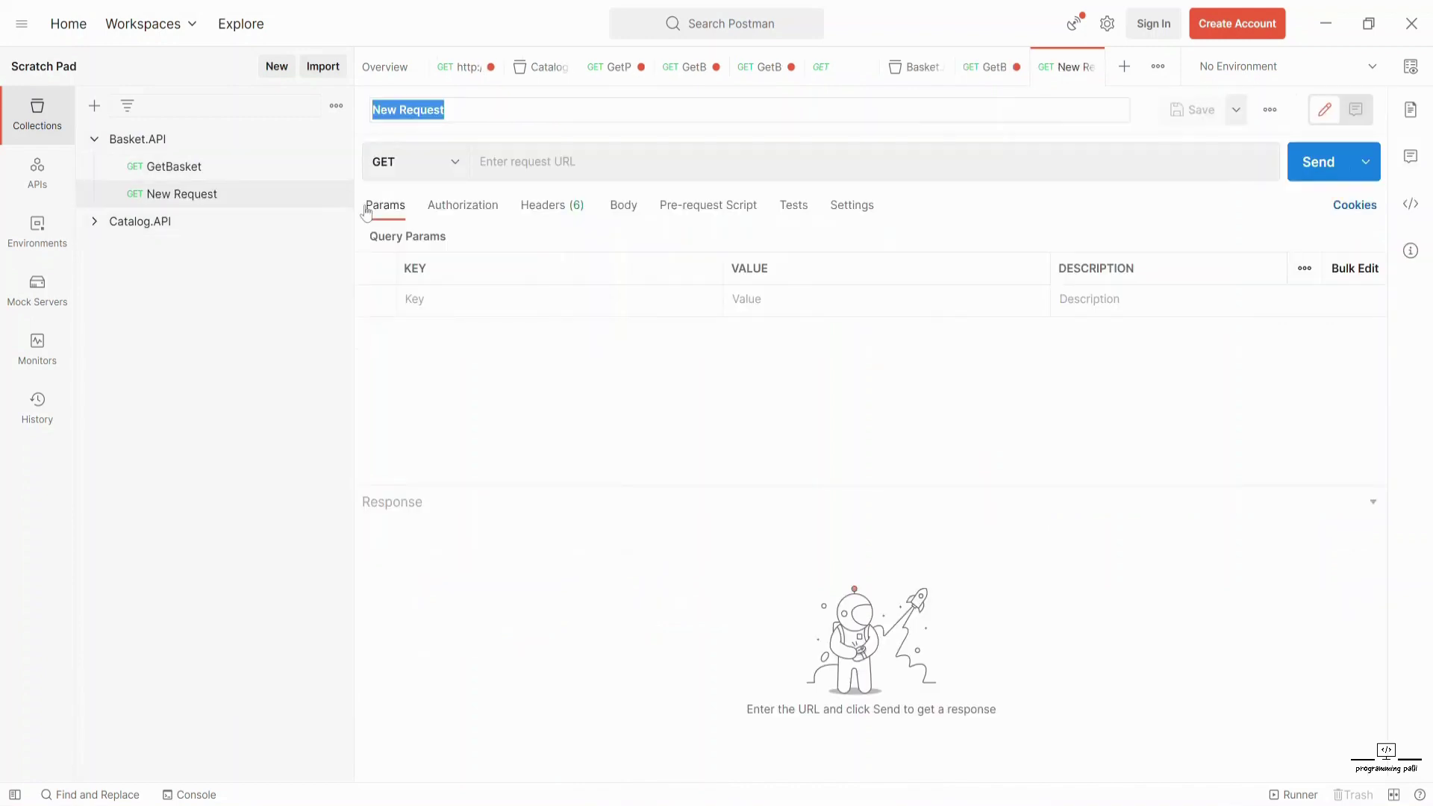
pyautogui.write('UpdateBasket')
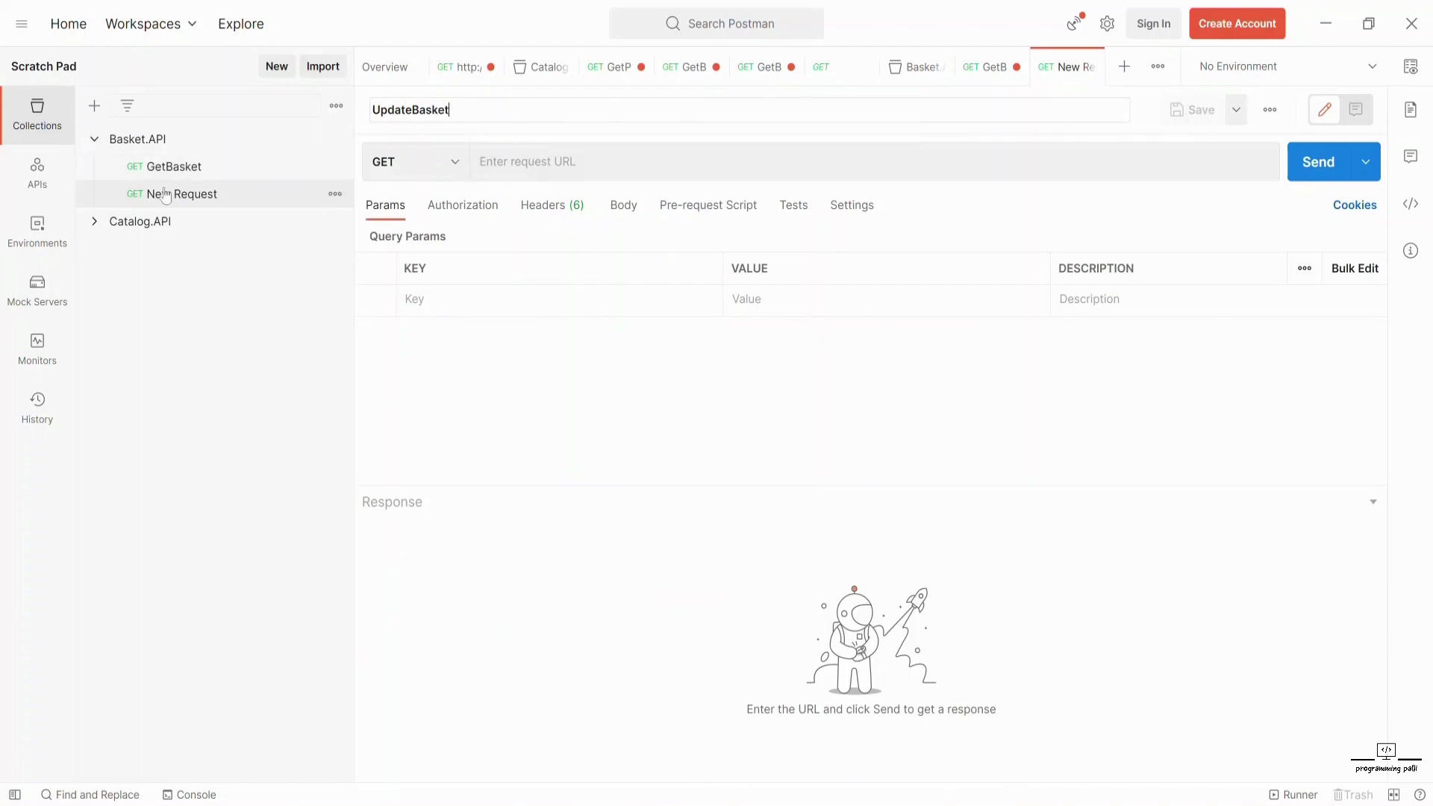
pyautogui.click(153, 168)
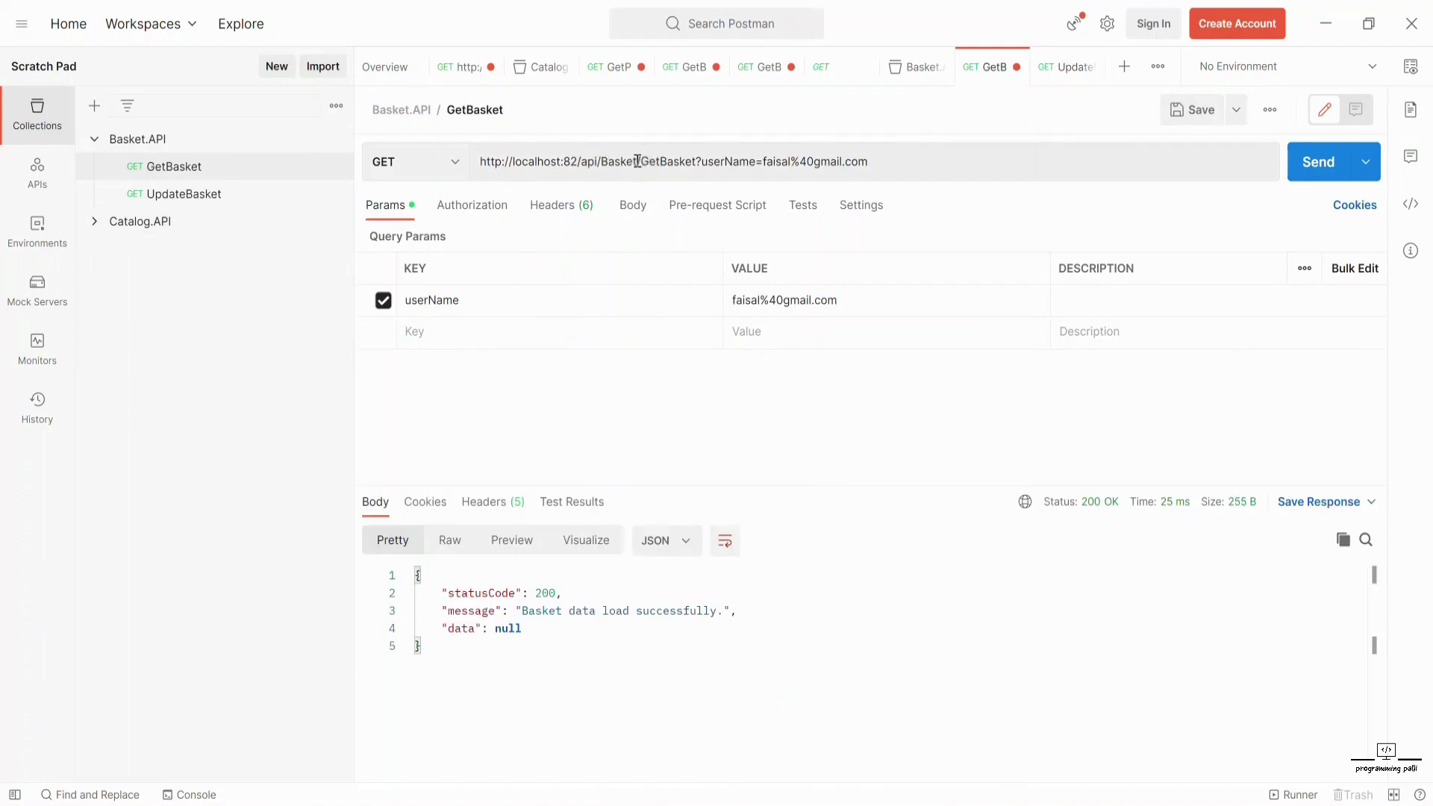
pyautogui.moveTo(640, 160); pyautogui.dragTo(437, 160)
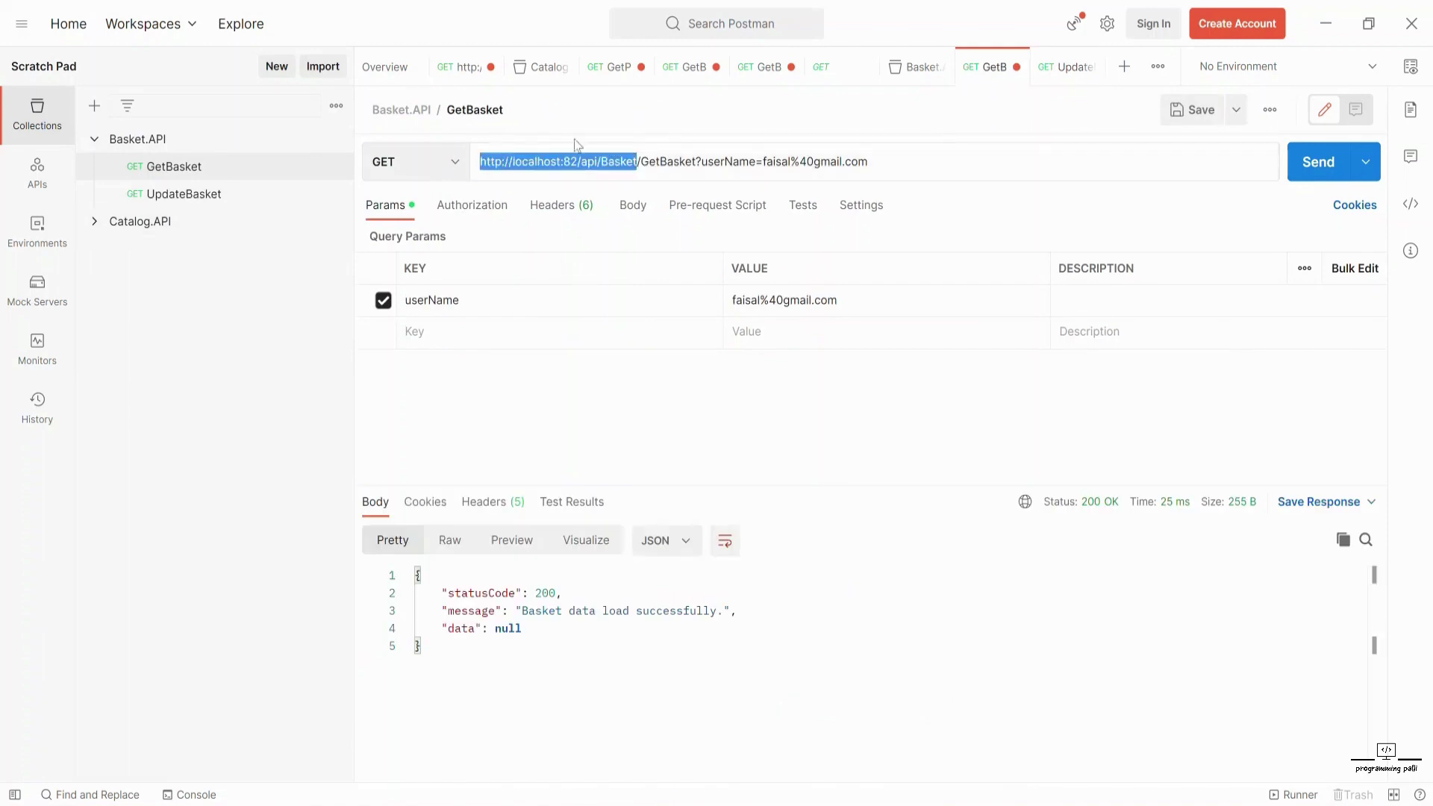
pyautogui.click(187, 193)
pyautogui.hotkey('ctrl', 'v')
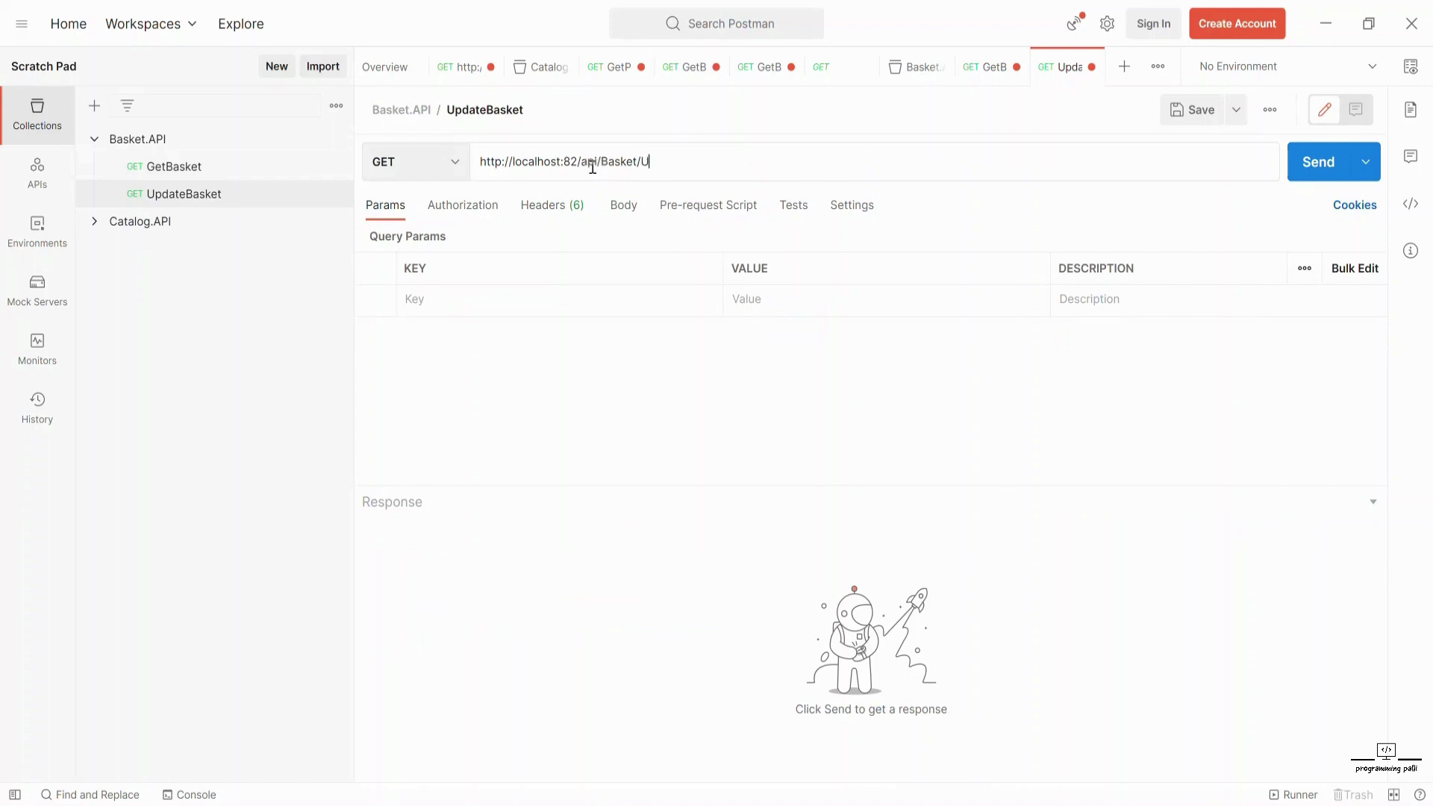
pyautogui.write('/UpdateBasket')
pyautogui.click(539, 209)
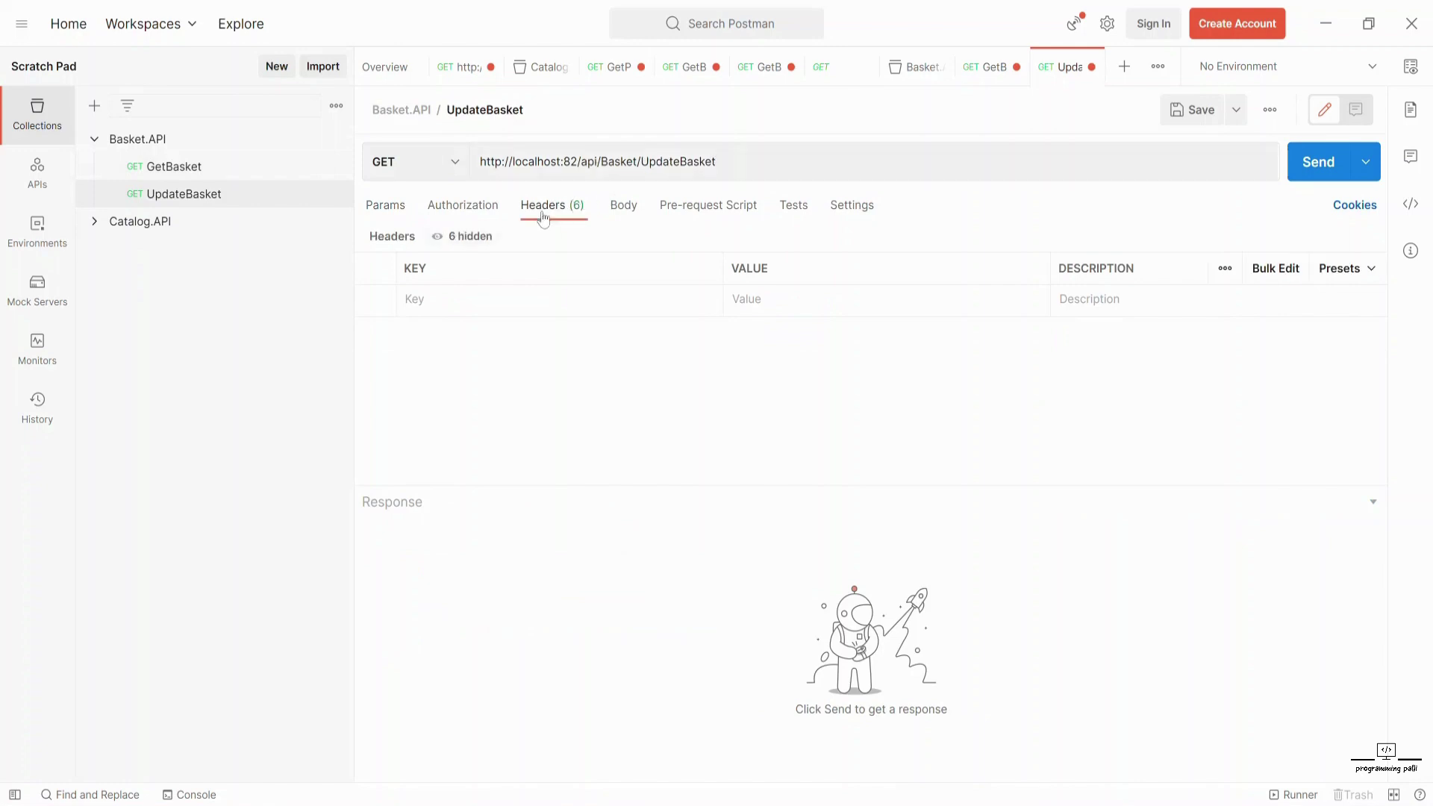
# - Set UpdateBasket's body to raw JSON and paste the basket with IPhone 11 and Samsung 10
pyautogui.click(624, 215)
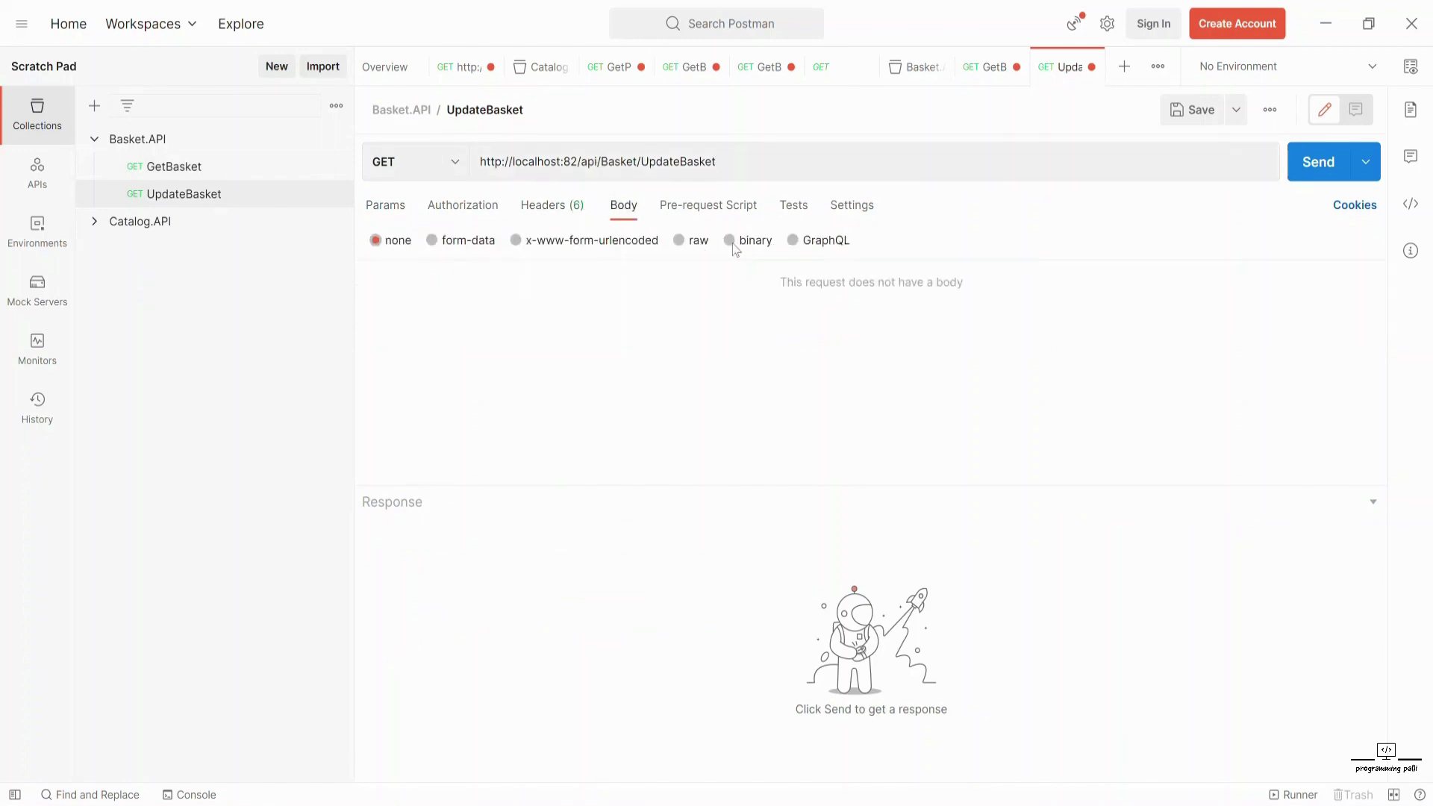
pyautogui.click(692, 250)
pyautogui.click(881, 240)
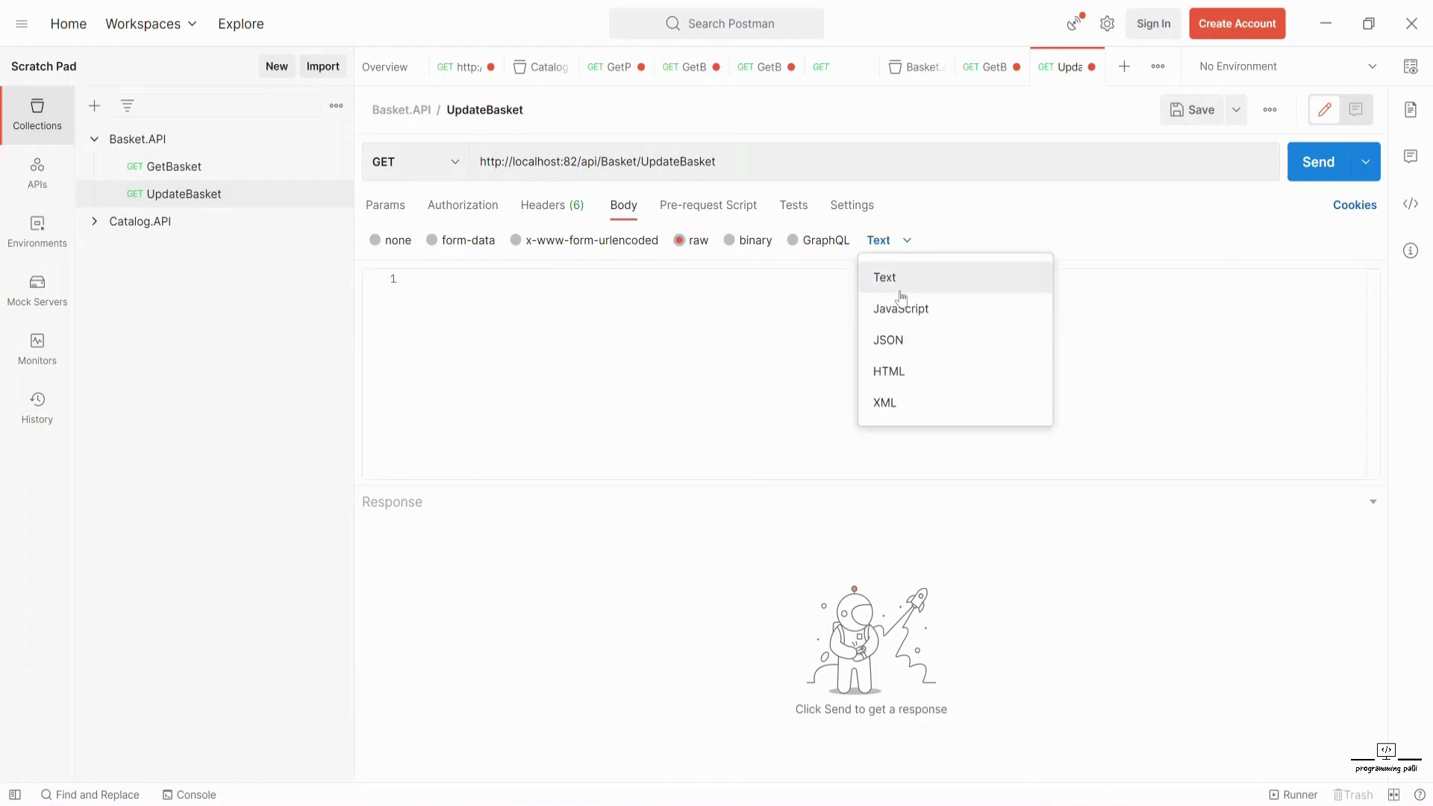
pyautogui.click(899, 337)
pyautogui.click(463, 339)
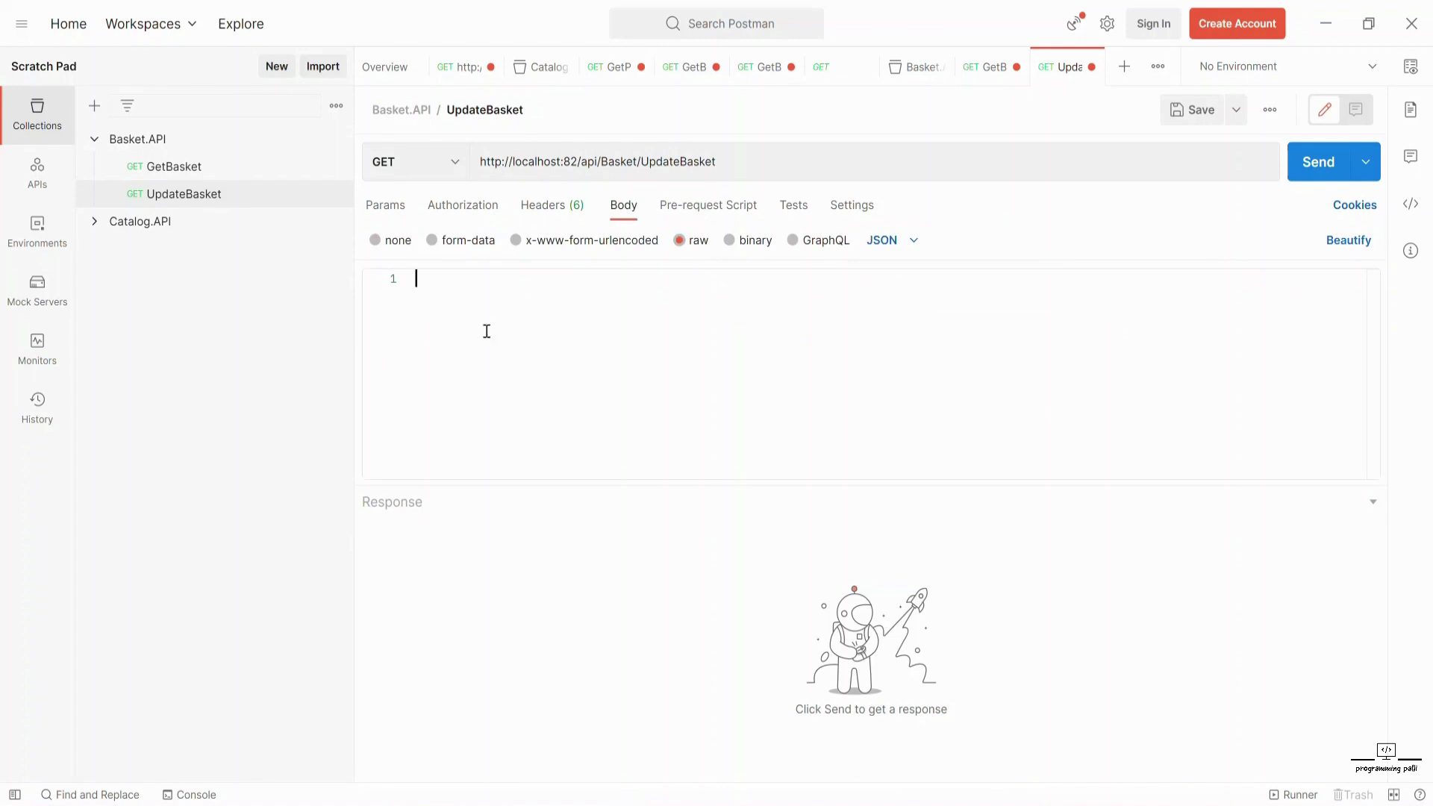
pyautogui.hotkey('ctrl', 'v')
# - Review the userName and items in the body, then send it, getting 405 Method Not Allowed
pyautogui.scroll(3, 487, 330)
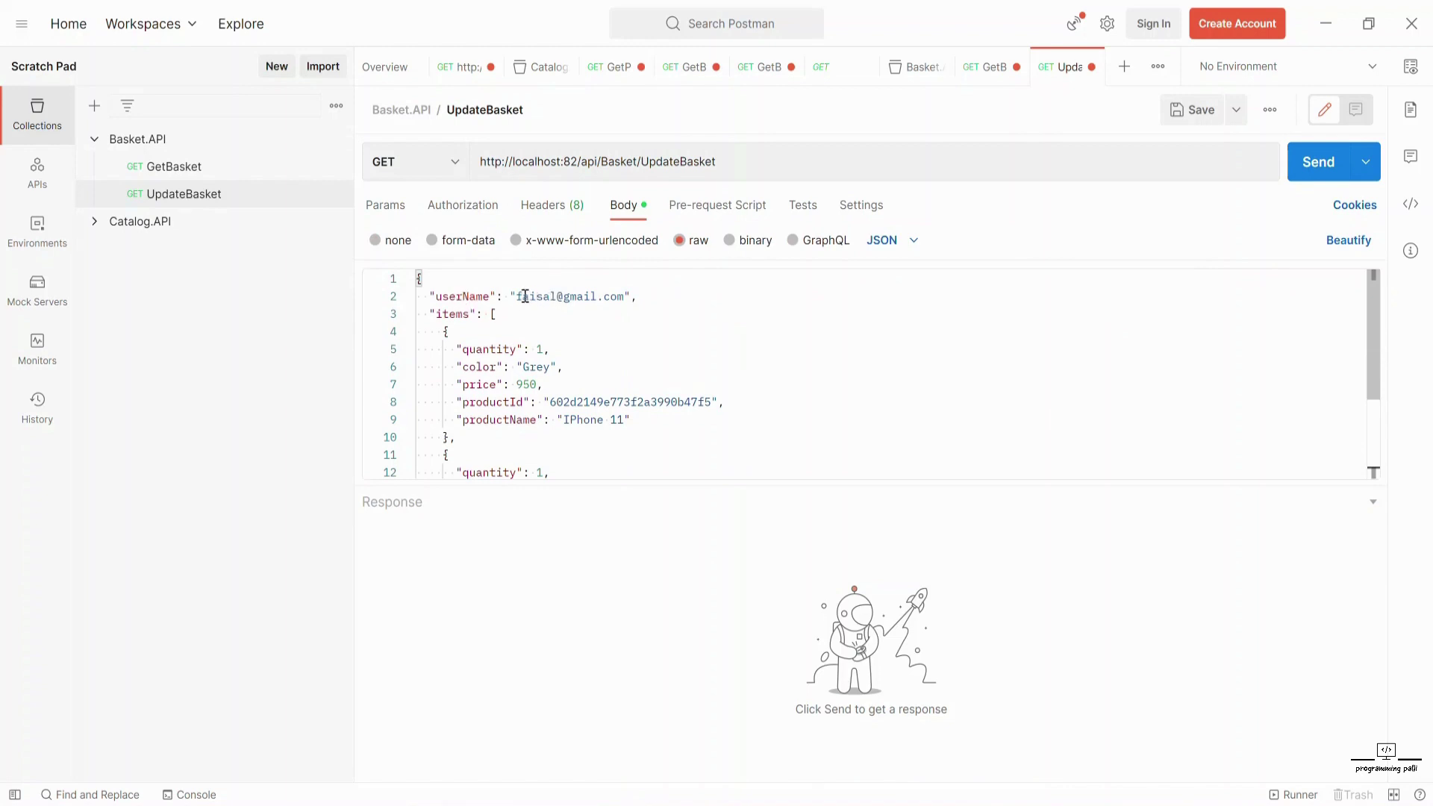
pyautogui.moveTo(516, 296); pyautogui.dragTo(624, 296)
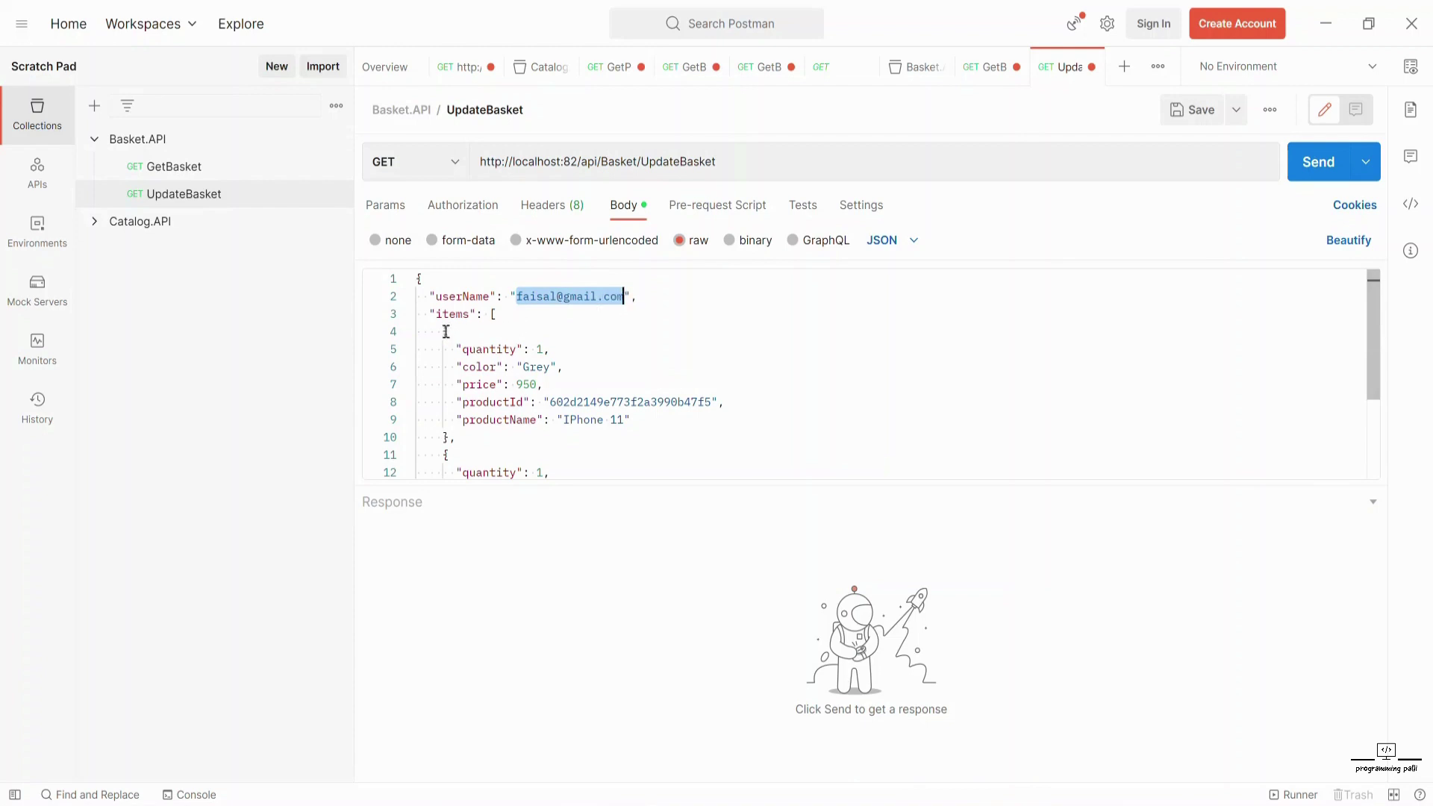
pyautogui.doubleClick(456, 313)
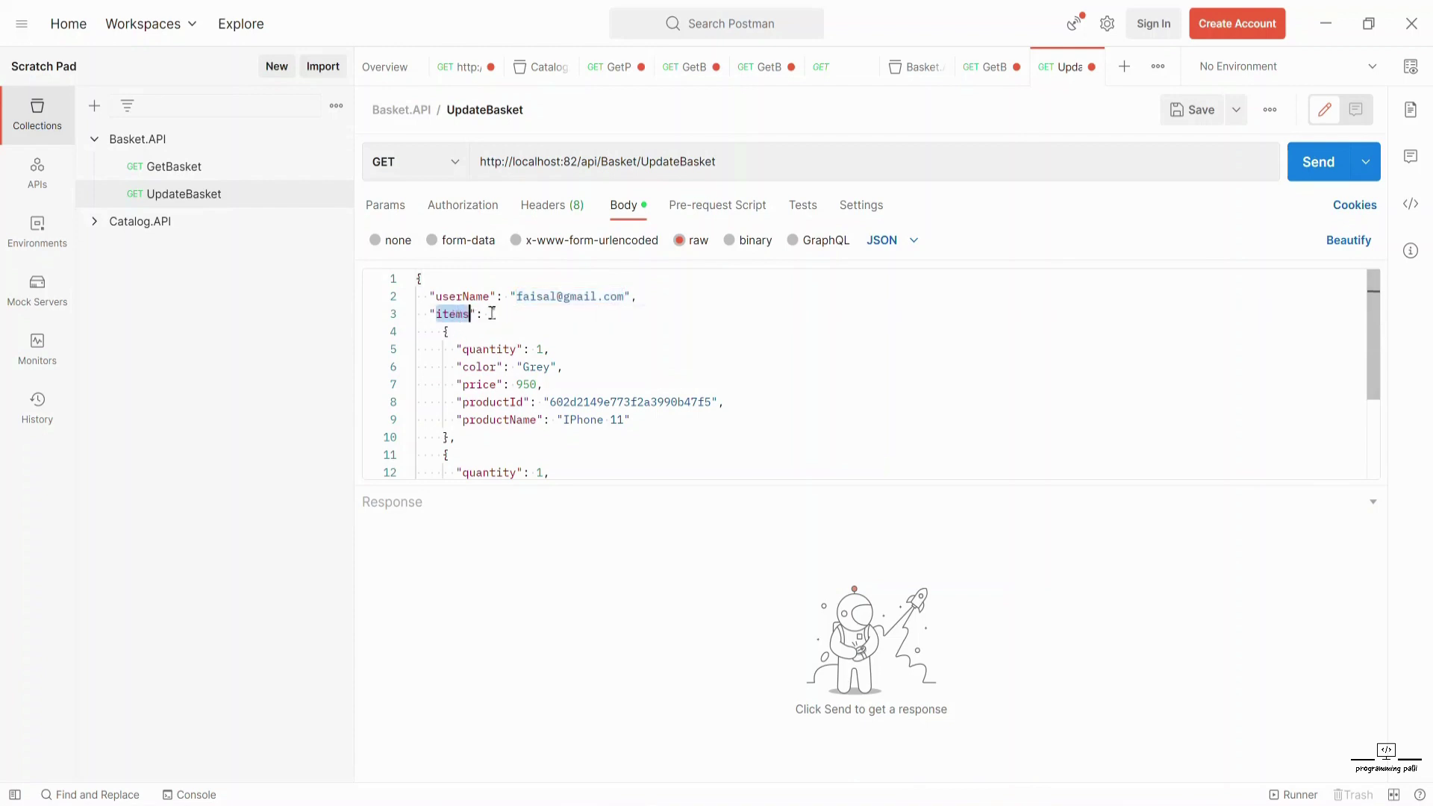
pyautogui.moveTo(441, 331); pyautogui.dragTo(459, 457)
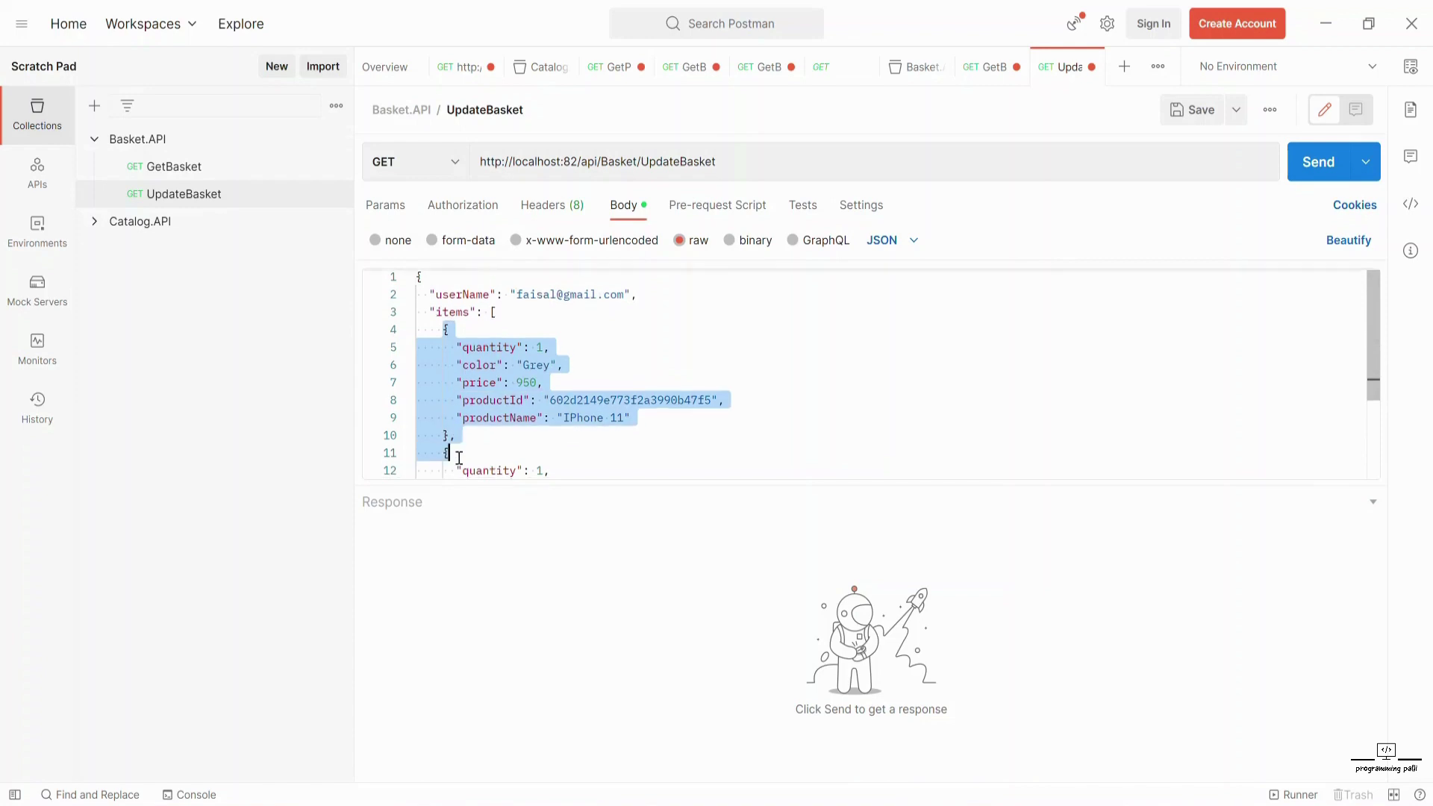
pyautogui.scroll(-3, 439, 386)
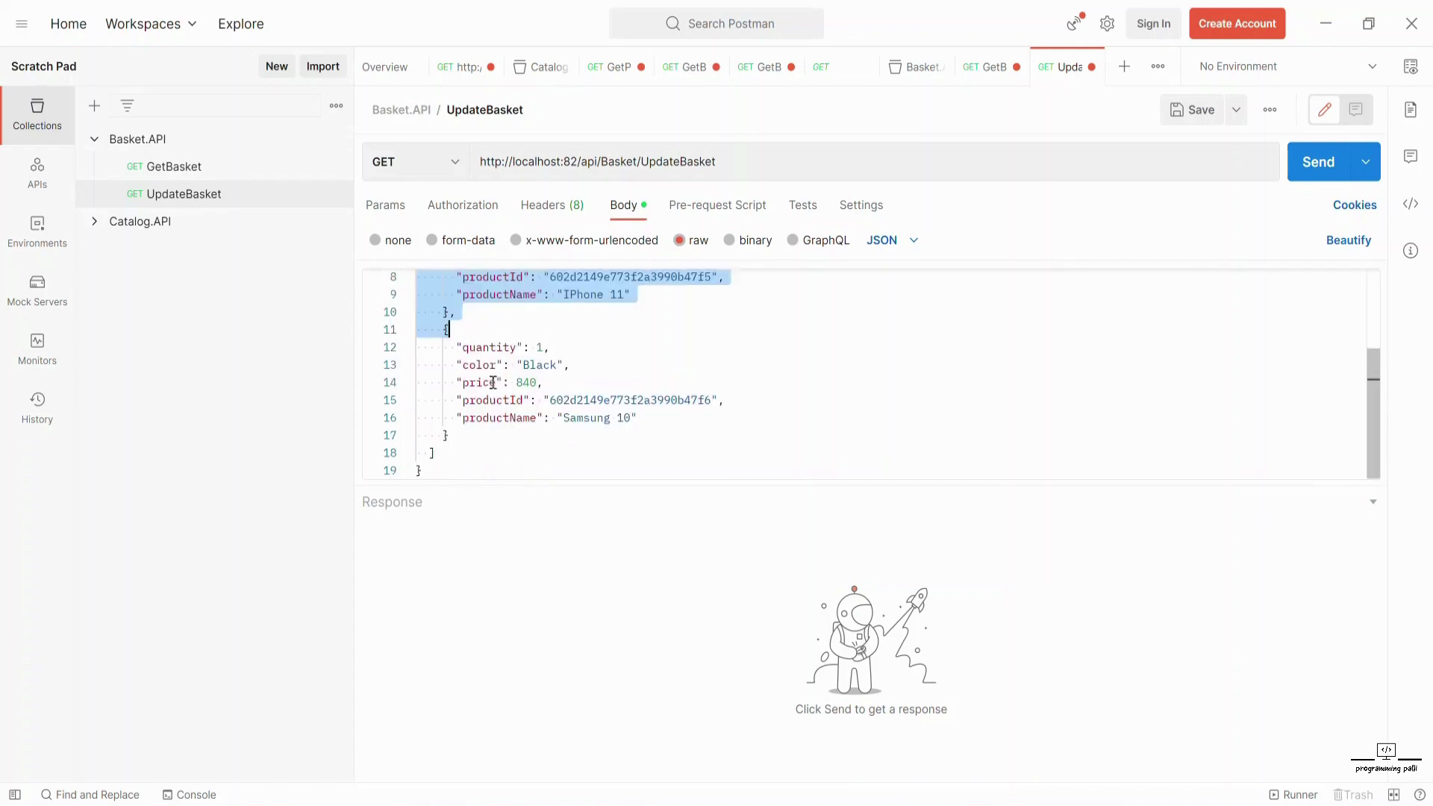
pyautogui.click(1318, 161)
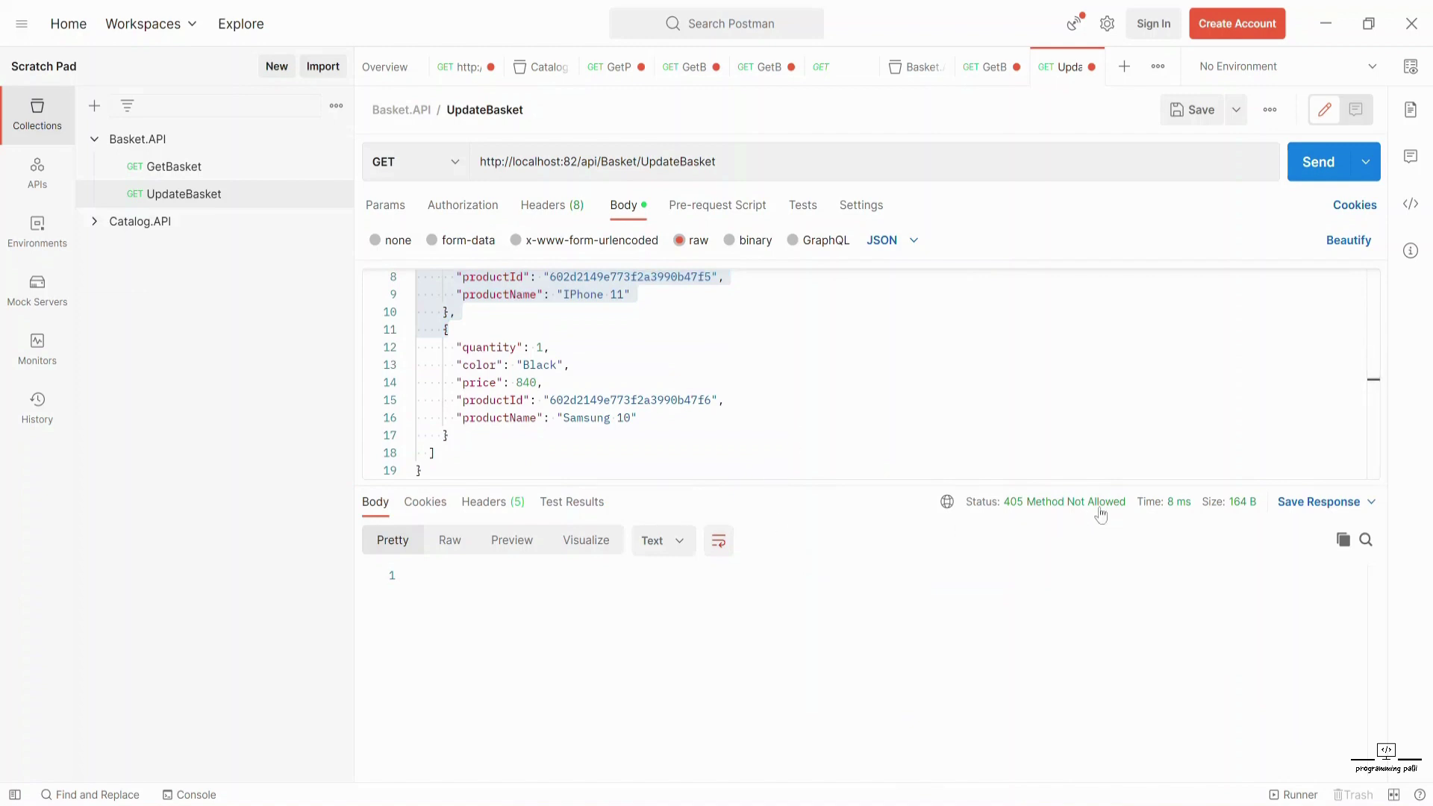
# - Switch UpdateBasket to POST and resend, confirming 'Basket modified done.' with totalPrice 1790.0
pyautogui.click(414, 161)
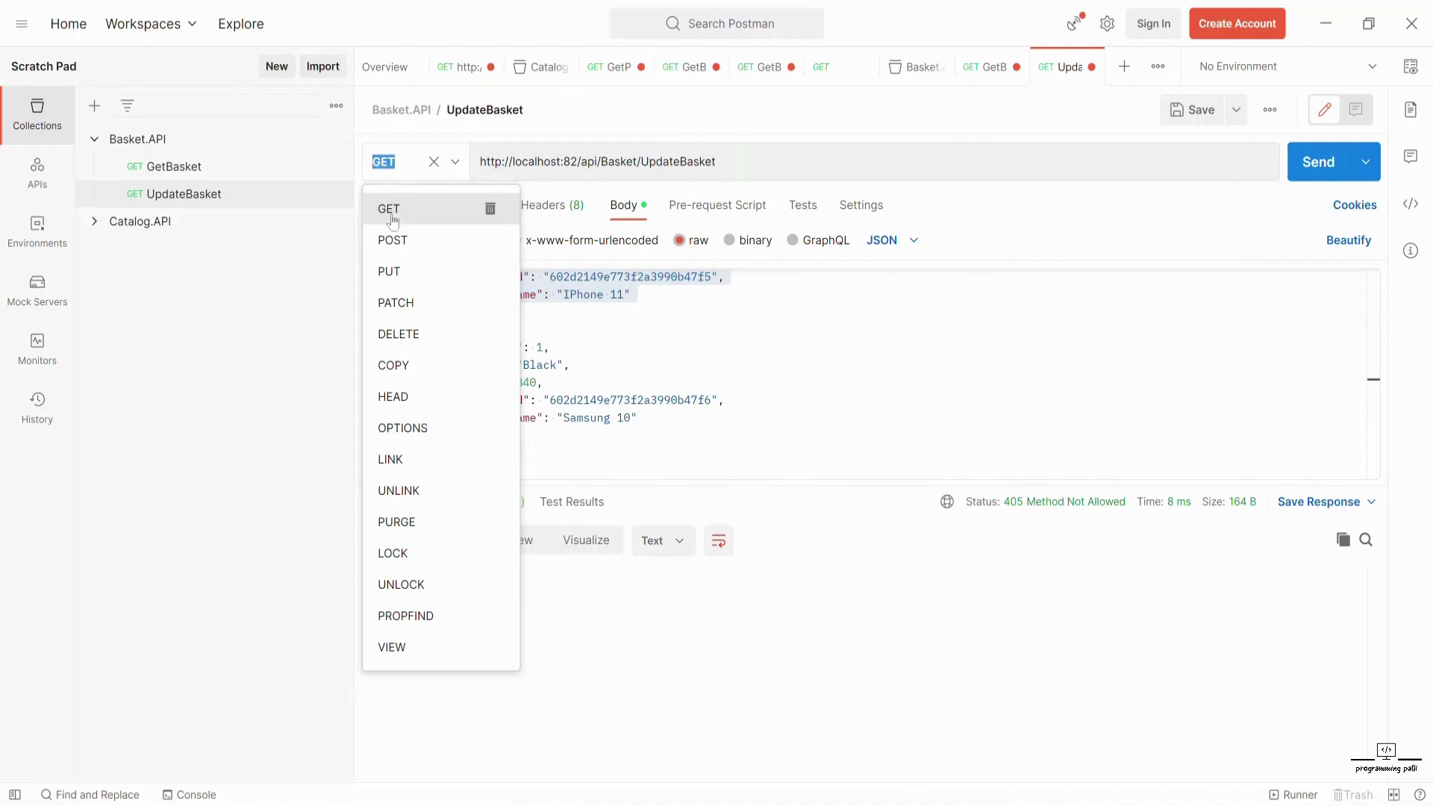
pyautogui.click(392, 240)
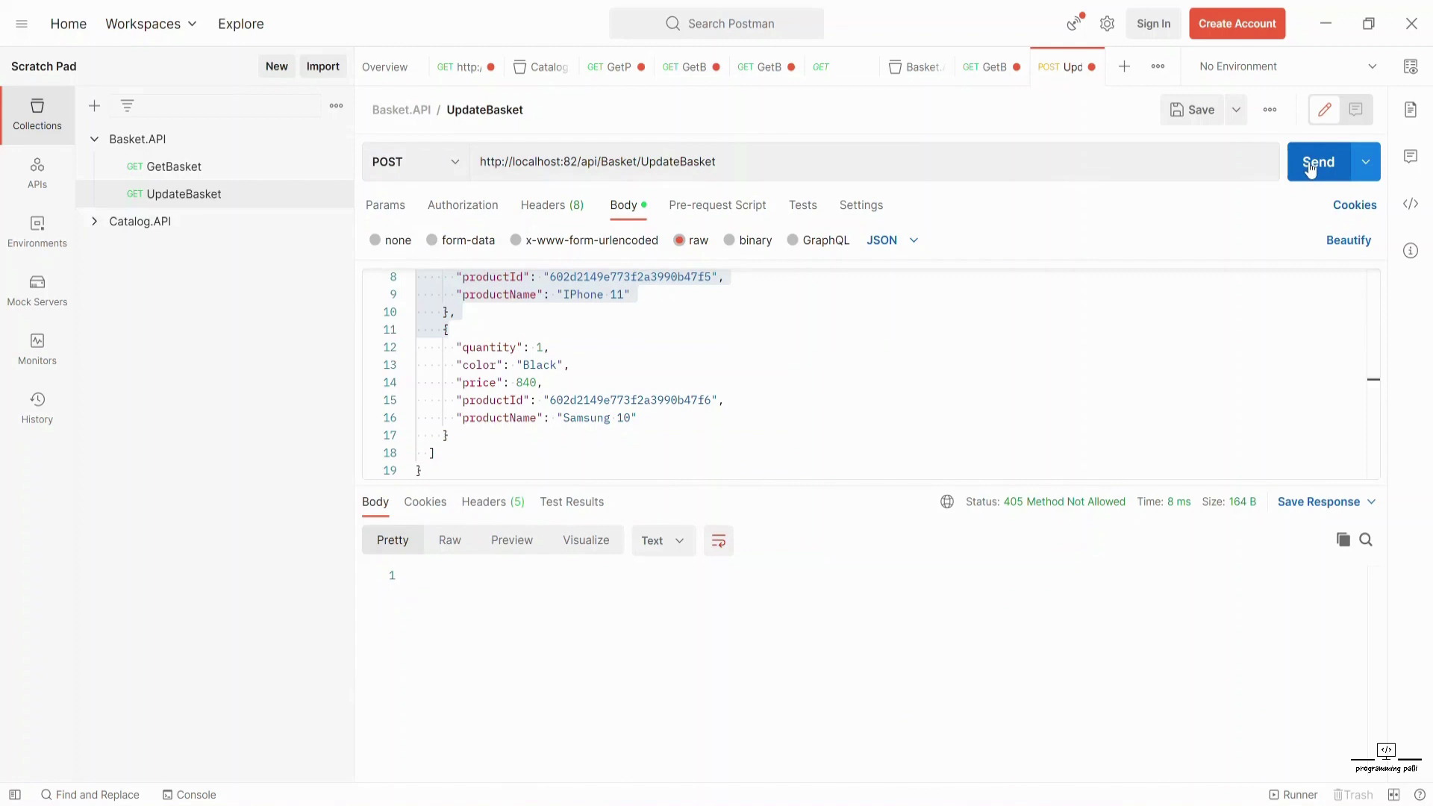
pyautogui.click(1311, 169)
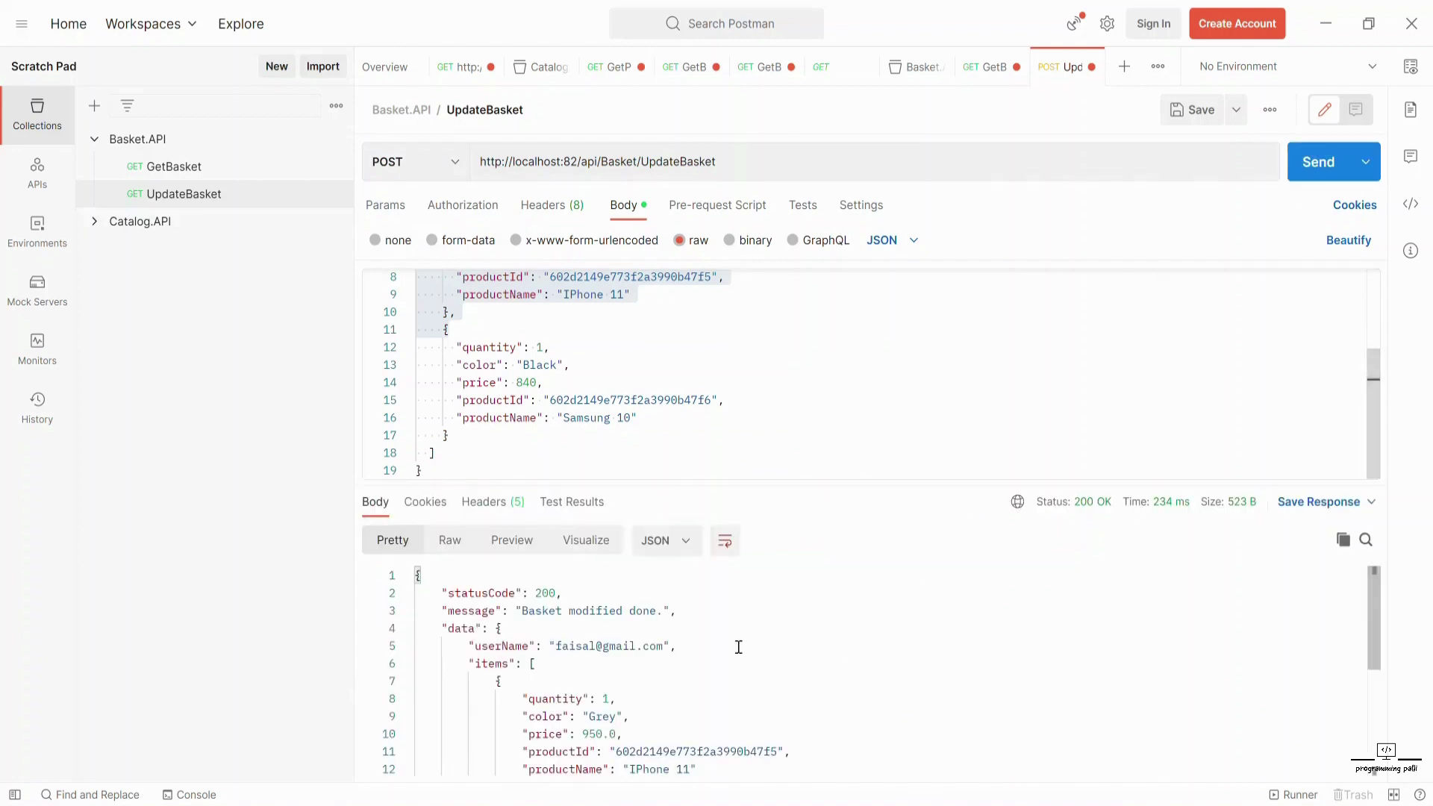
pyautogui.scroll(-5, 672, 645)
pyautogui.scroll(5, 657, 653)
pyautogui.scroll(-5, 569, 649)
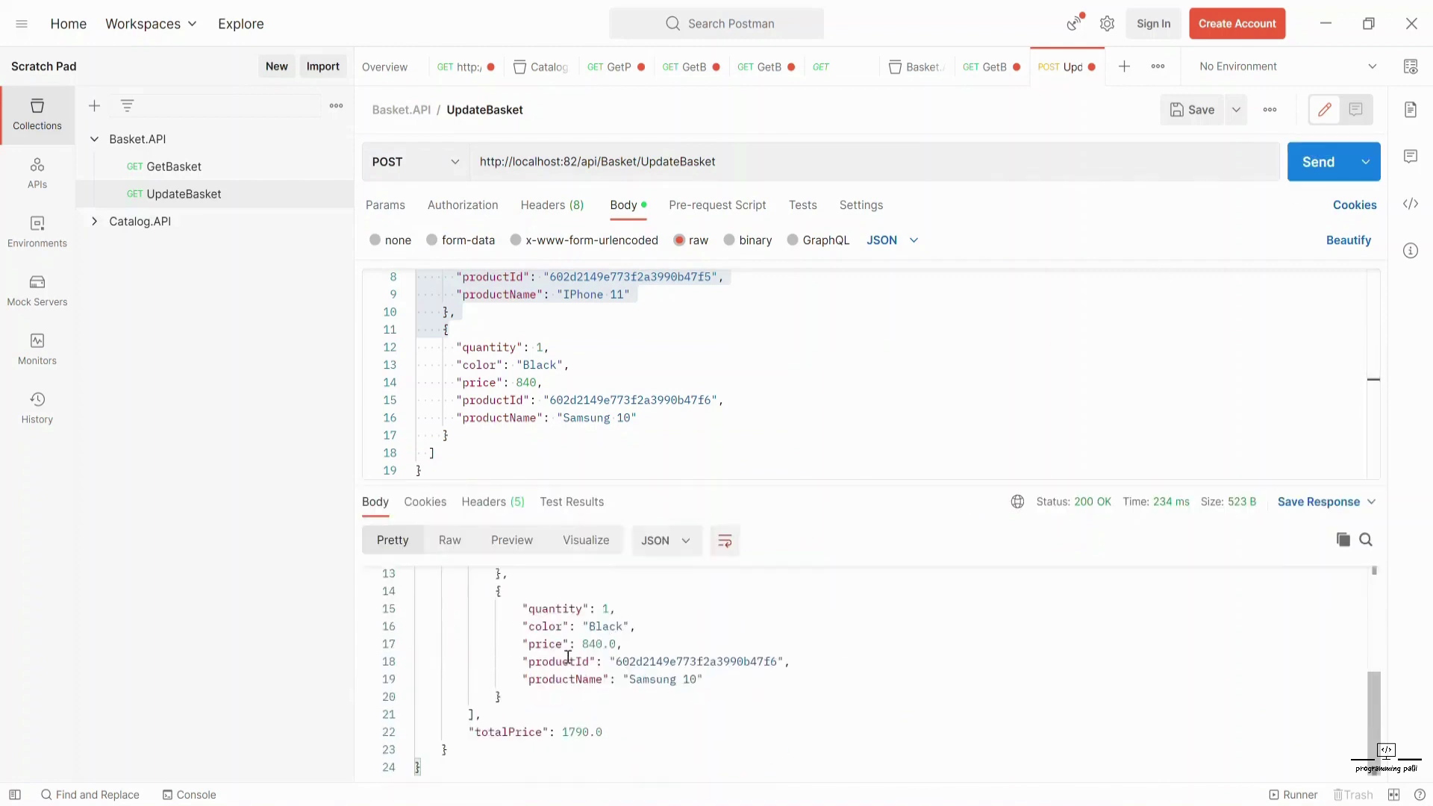
pyautogui.doubleClick(492, 732)
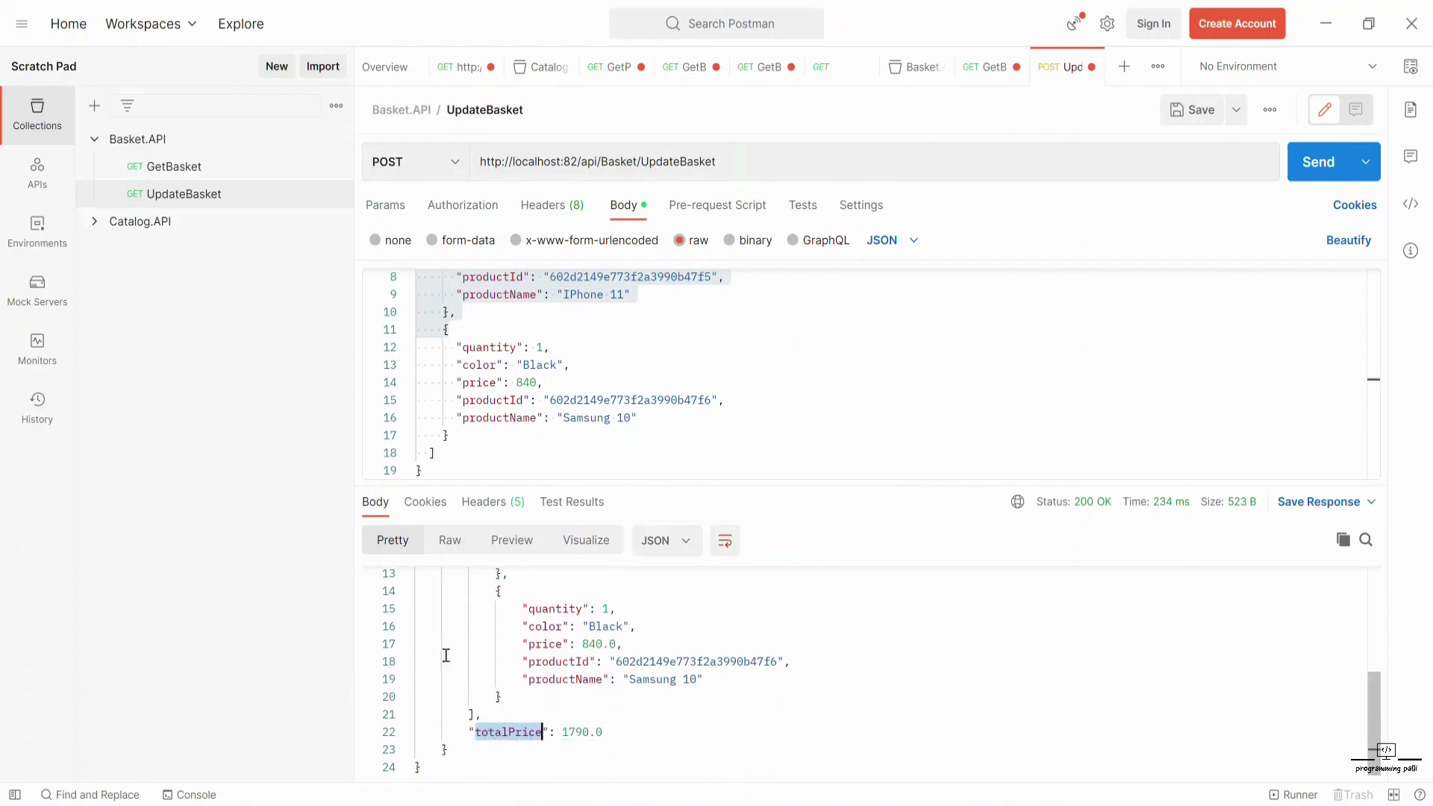
pyautogui.scroll(3, 646, 620)
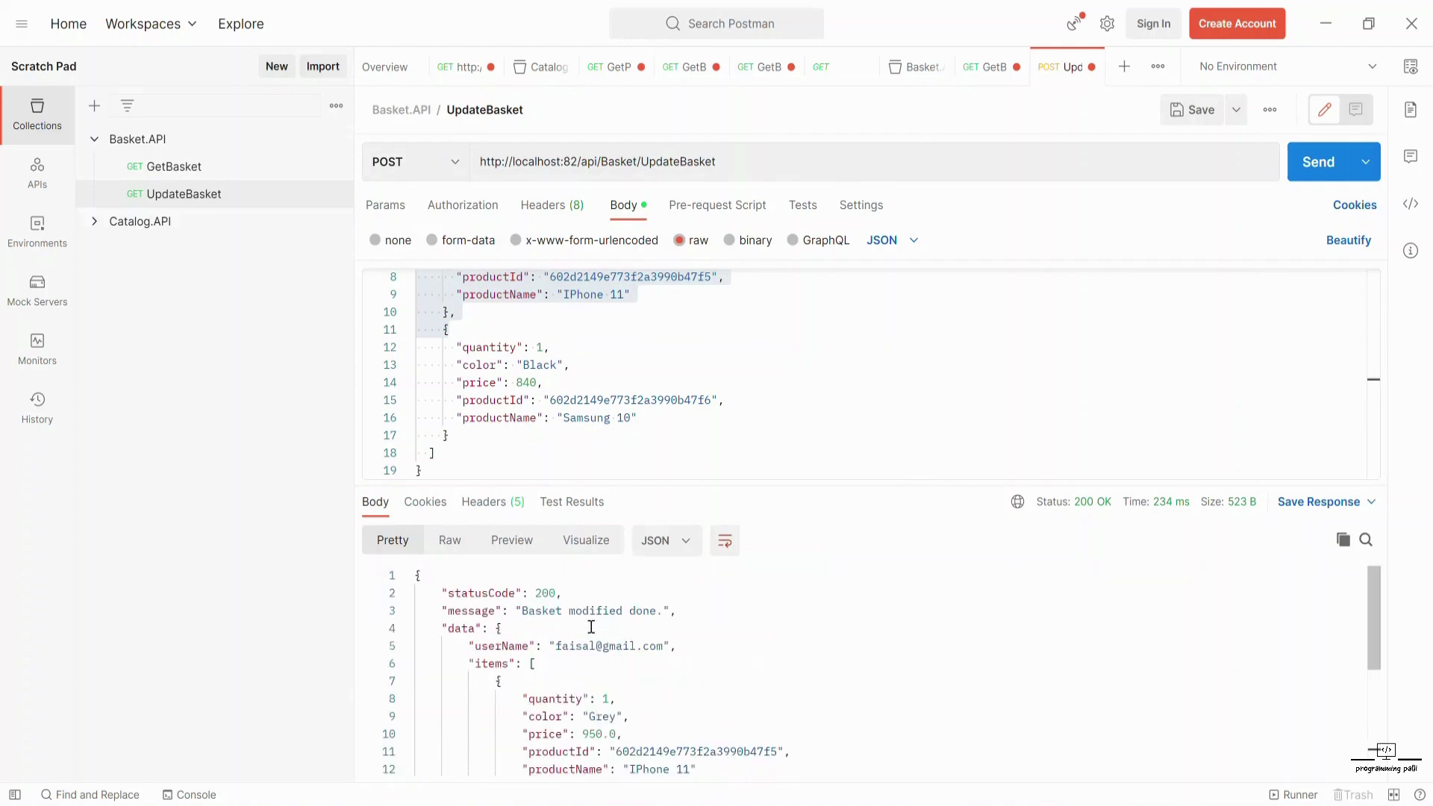
# - Resend GetBasket and check it returns the IPhone 11 and Samsung 10 basket totalling 1790.0
pyautogui.click(169, 178)
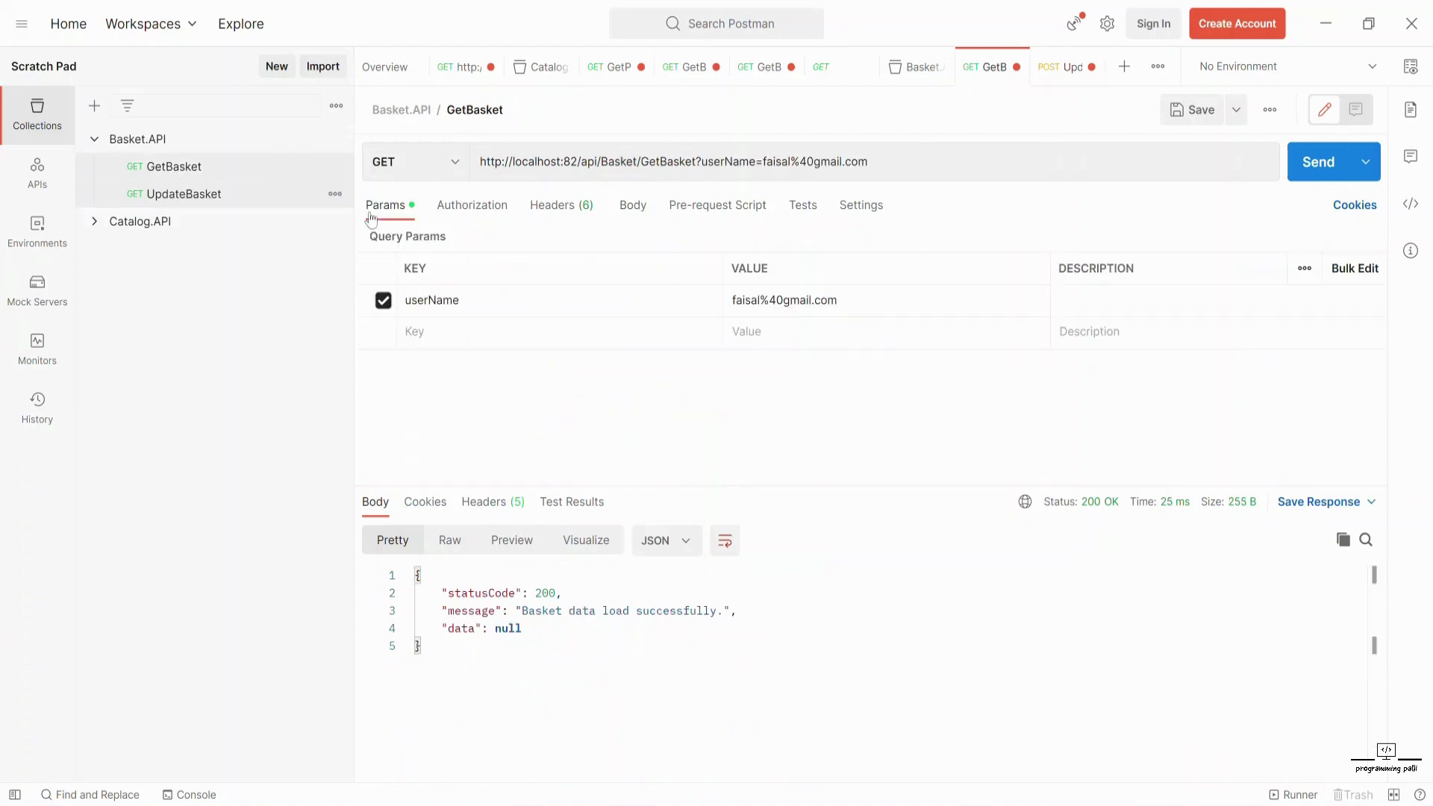
pyautogui.click(1315, 161)
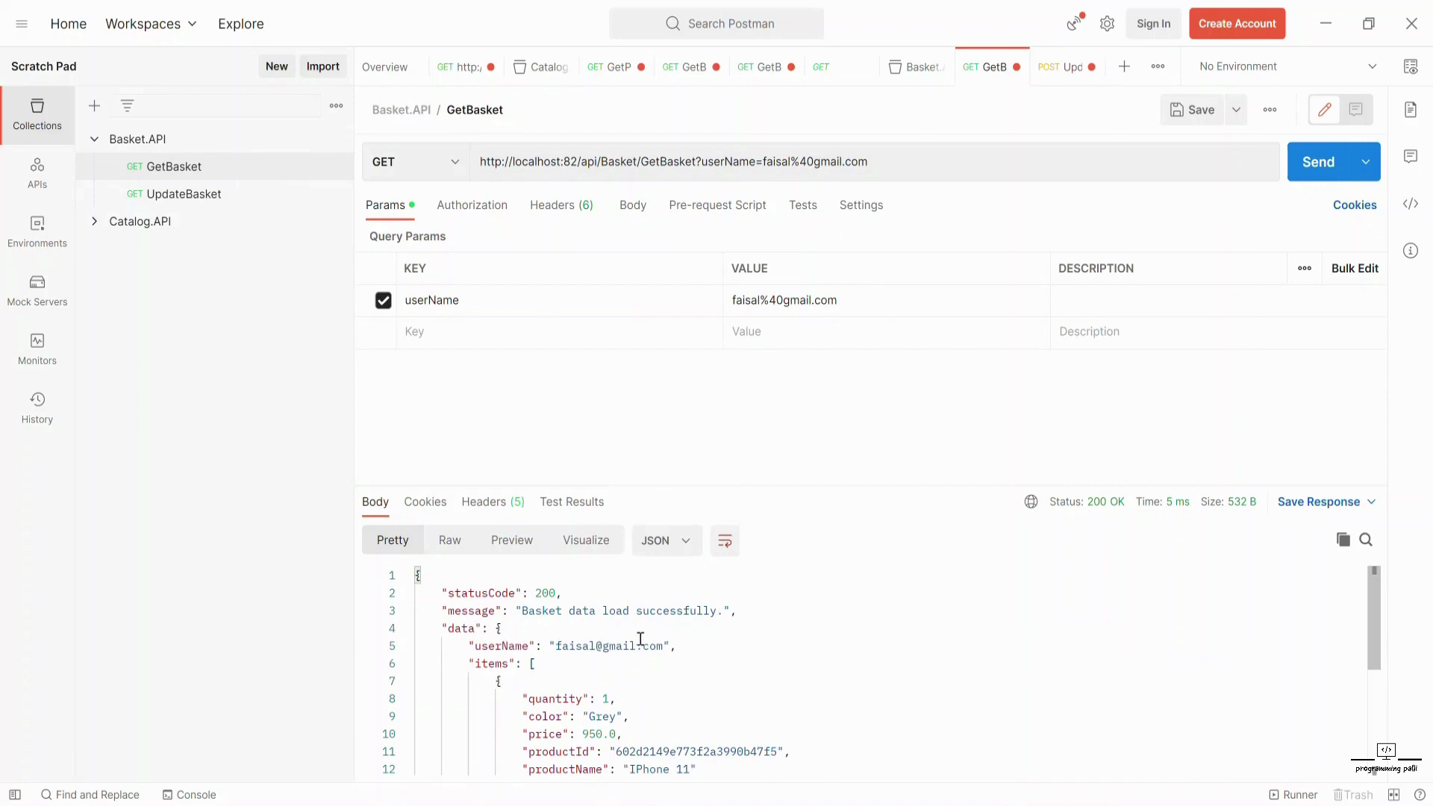
pyautogui.scroll(-3, 593, 745)
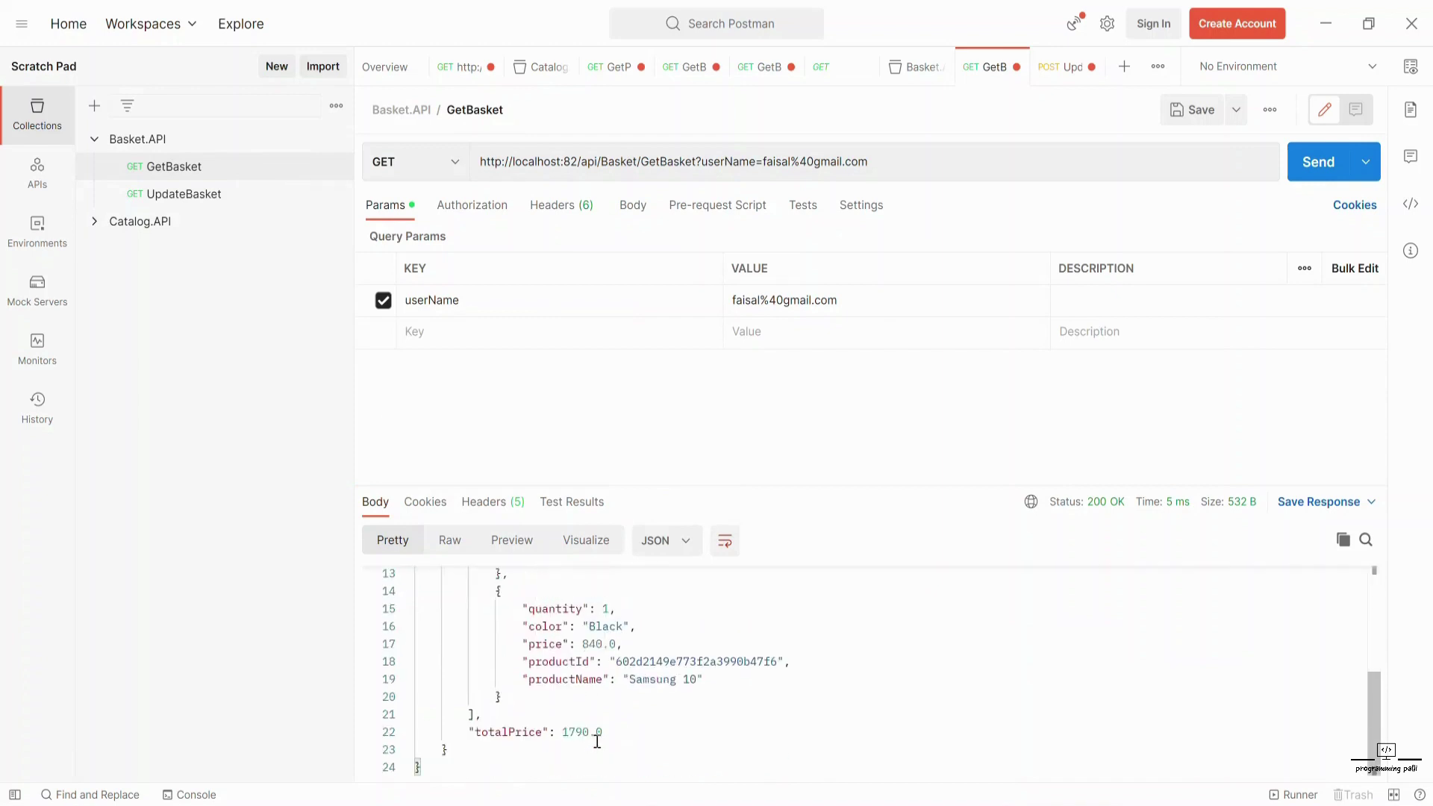
pyautogui.scroll(3, 596, 741)
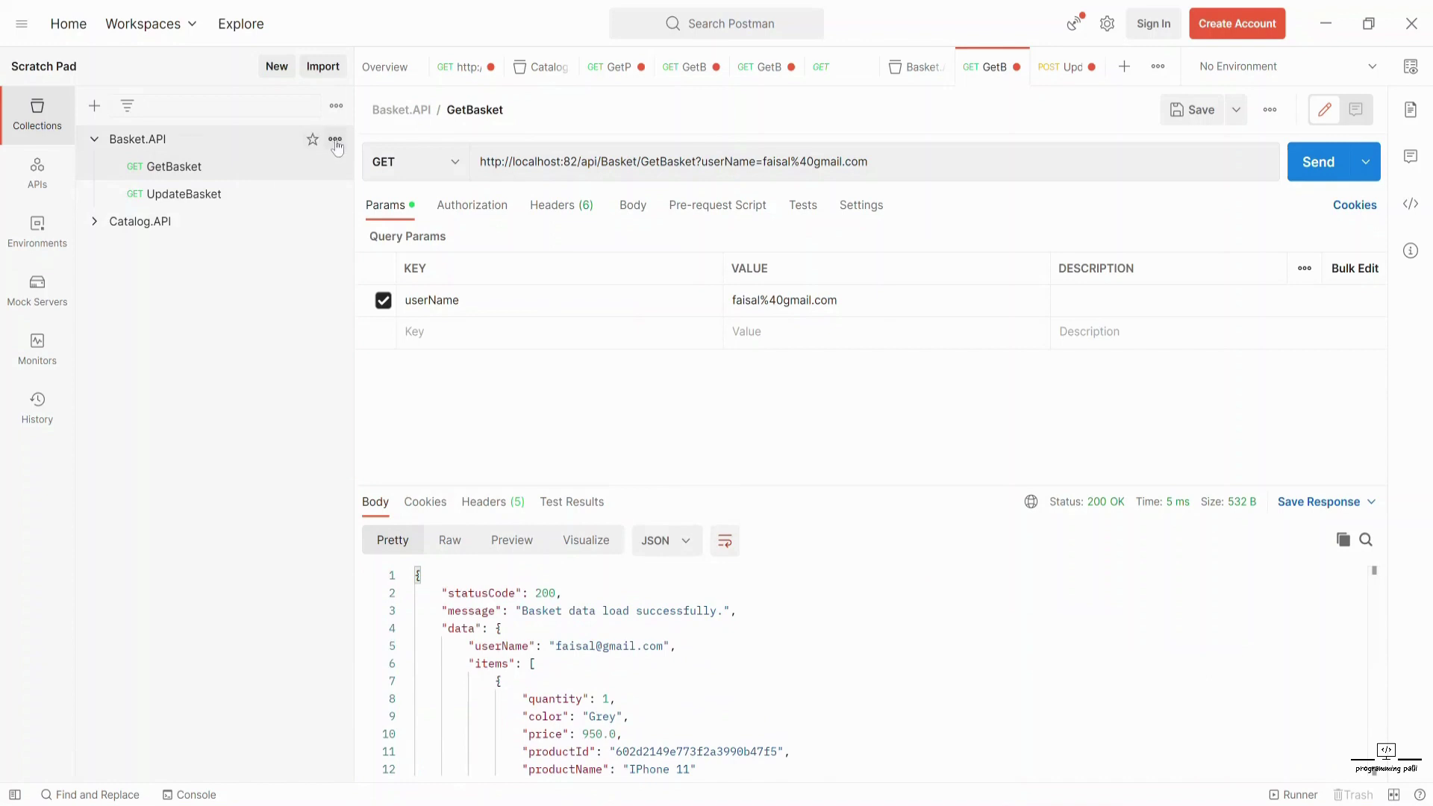
# - Add a new request named DeleteBasket to the Basket.API collection
pyautogui.click(334, 141)
pyautogui.click(202, 270)
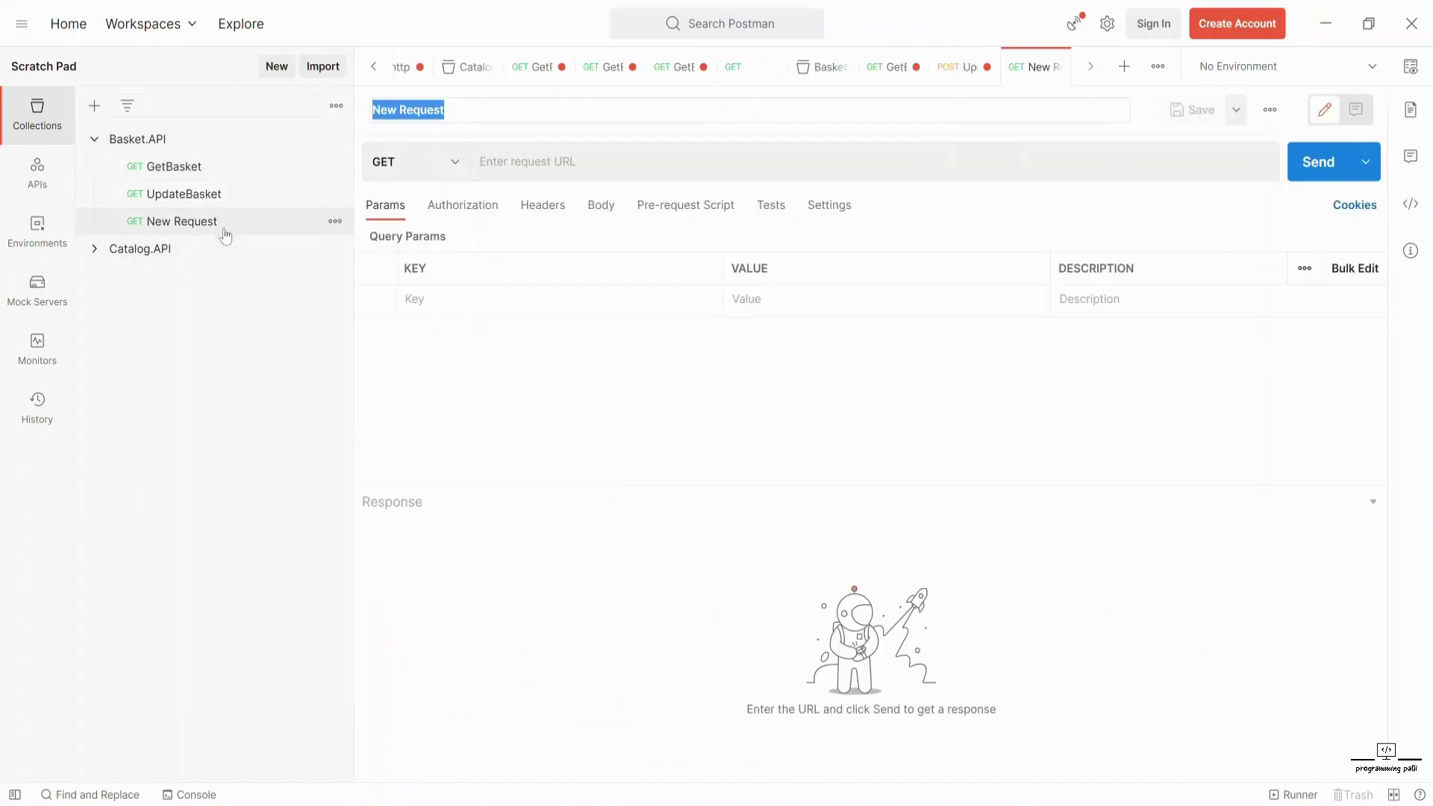
pyautogui.write('e')
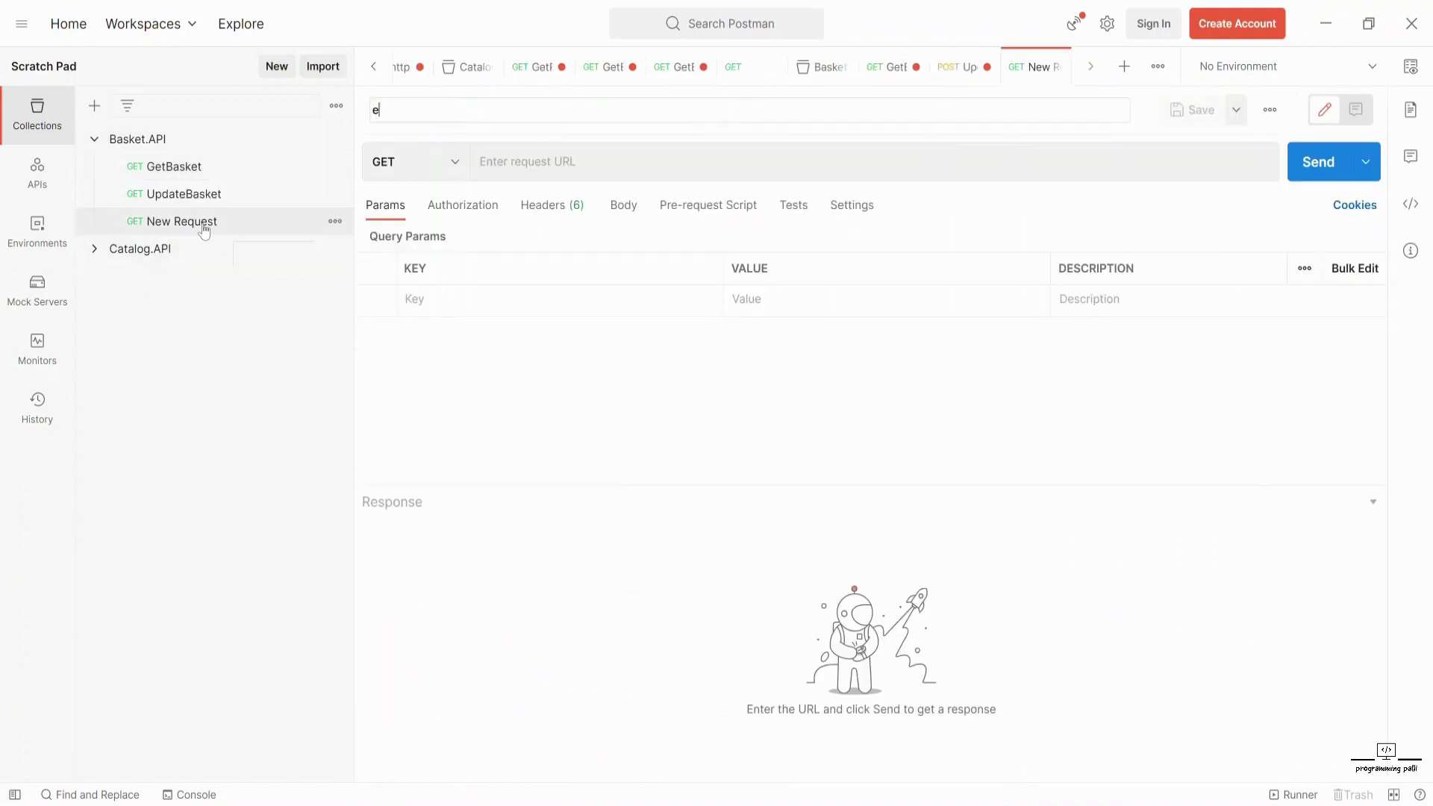
pyautogui.write('leteBasket')
pyautogui.click(504, 169)
# - Give DeleteBasket the localhost:82/api/Basket base URL plus the DeleteBasket path with the user's e-mail as userName
pyautogui.click(203, 195)
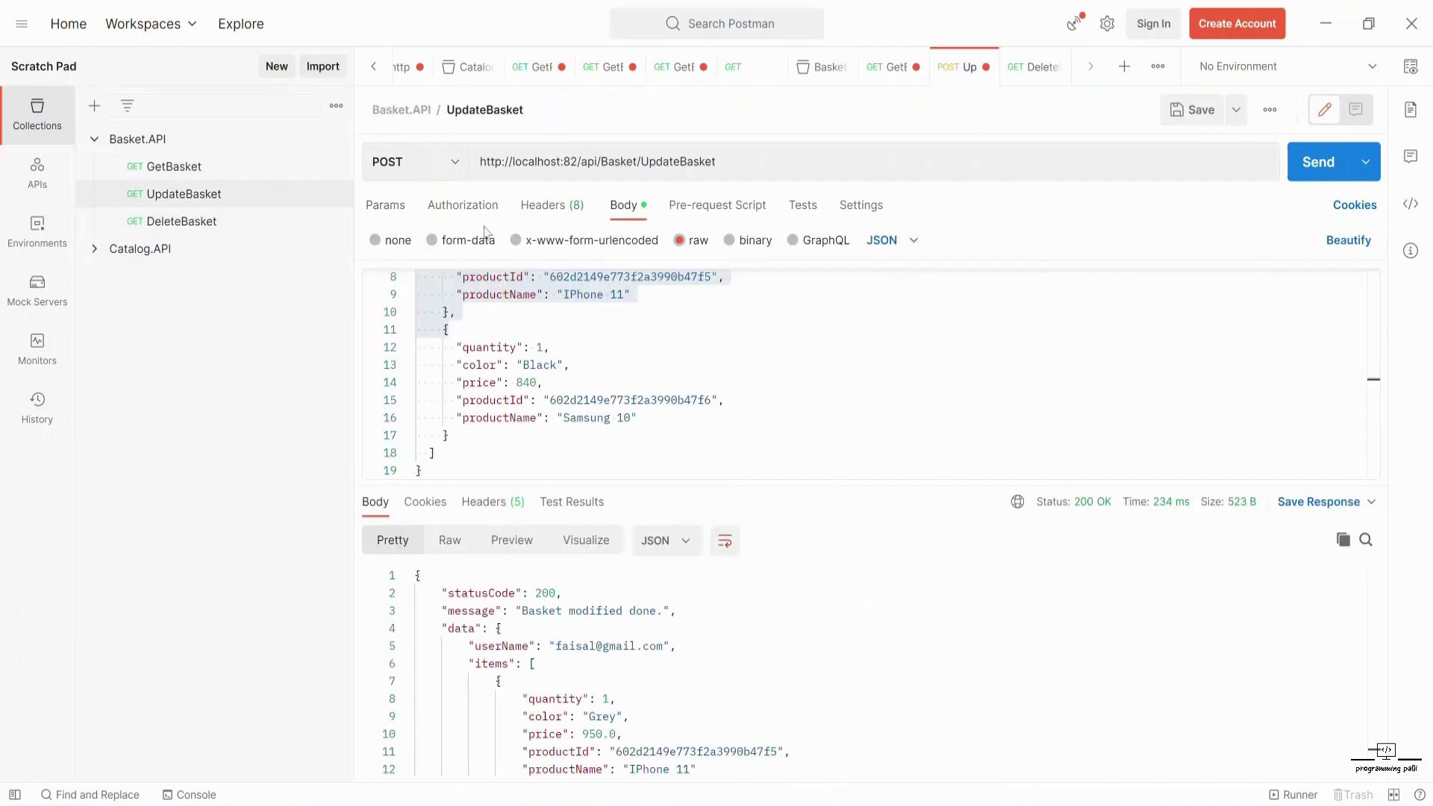
pyautogui.moveTo(638, 162); pyautogui.dragTo(479, 163)
pyautogui.hotkey('ctrl', 'c')
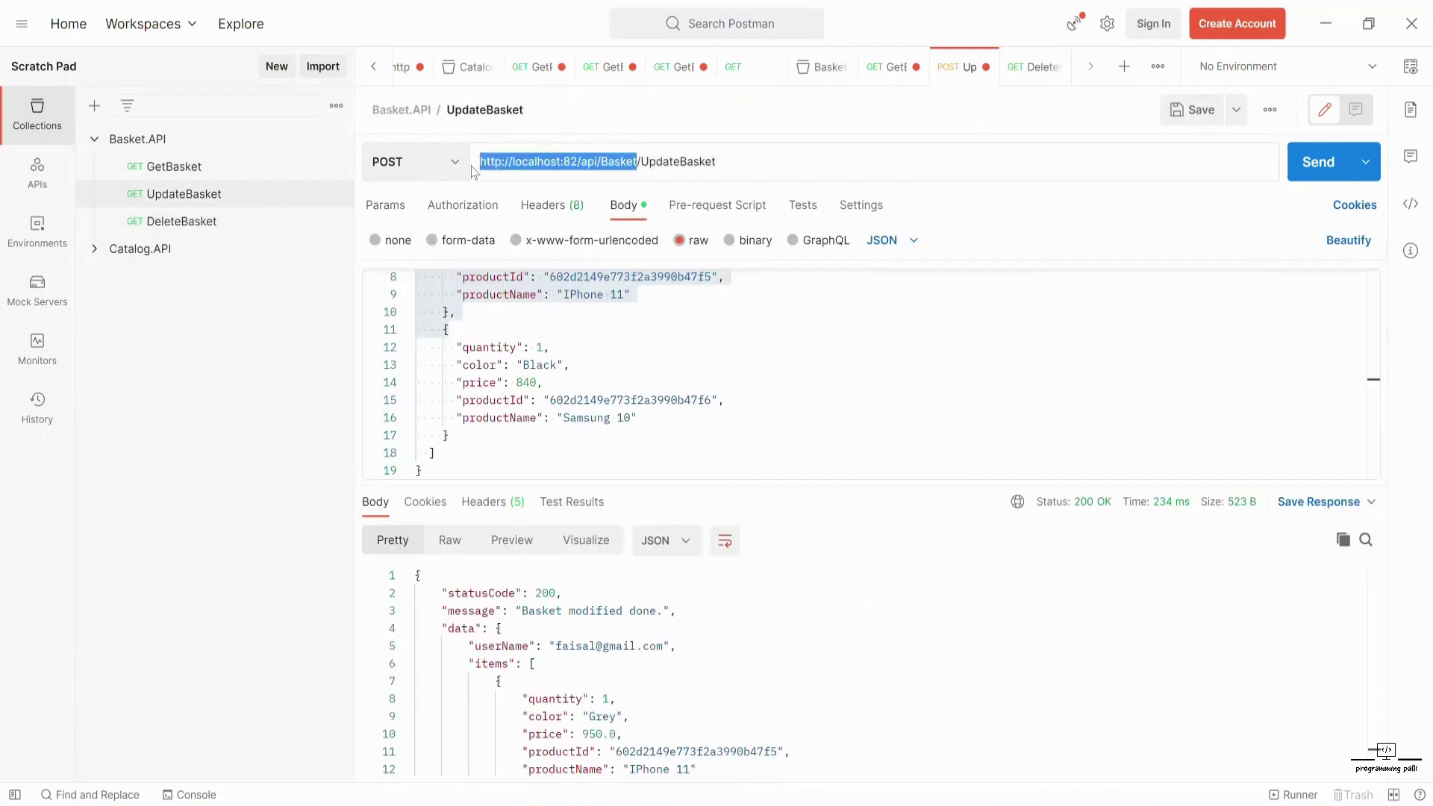
pyautogui.click(185, 170)
pyautogui.click(188, 224)
pyautogui.click(539, 160)
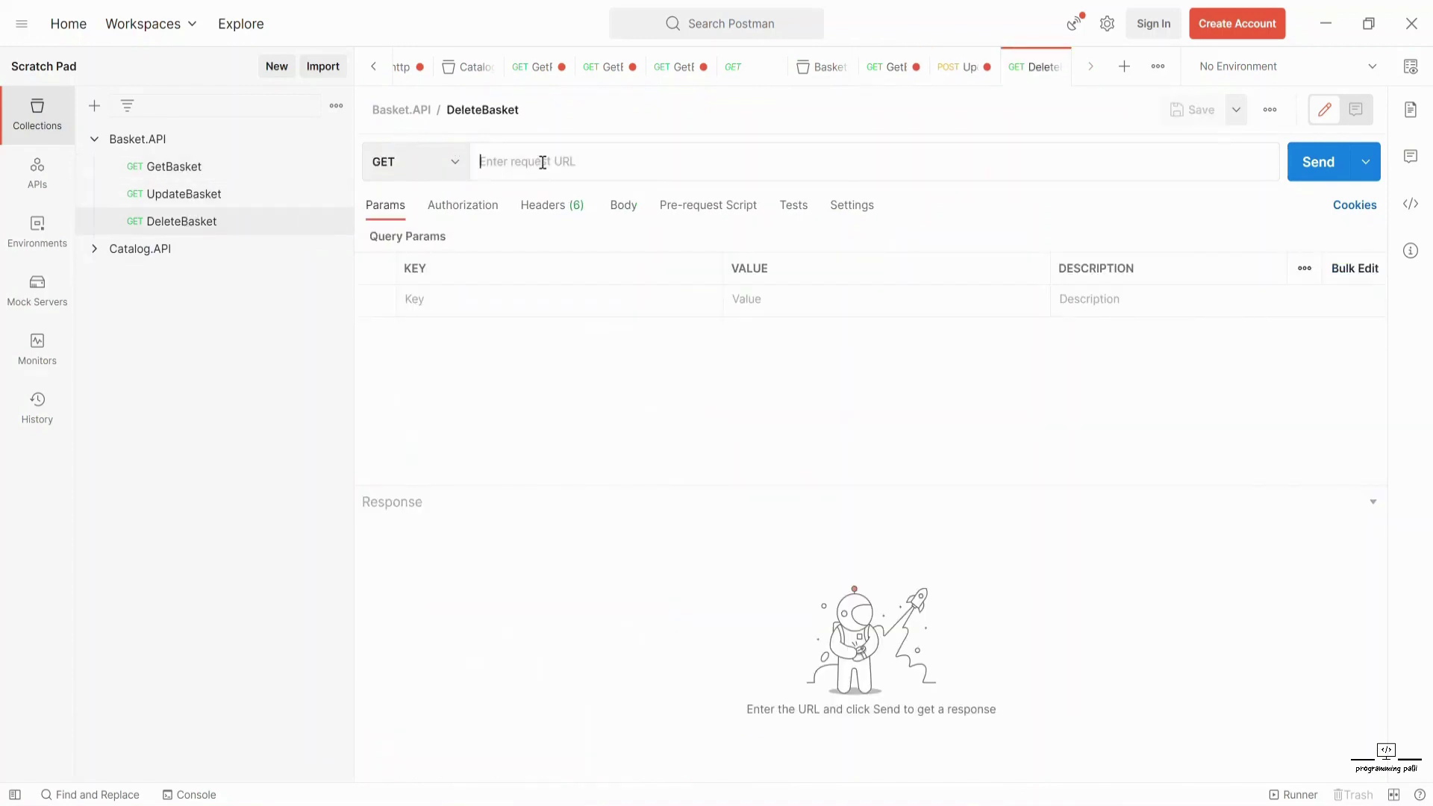
pyautogui.hotkey('ctrl', 'v')
pyautogui.write('/')
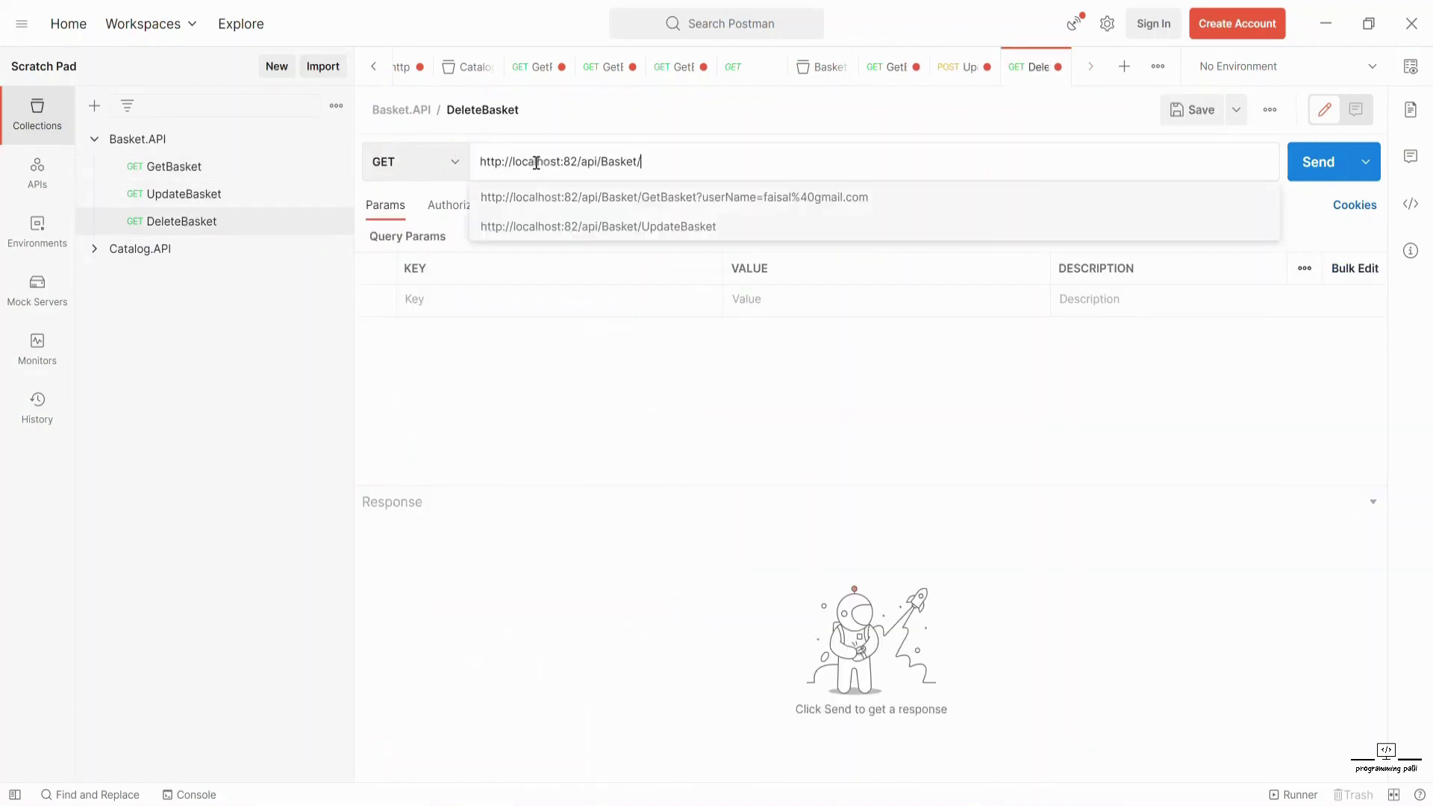
pyautogui.write('Dele')
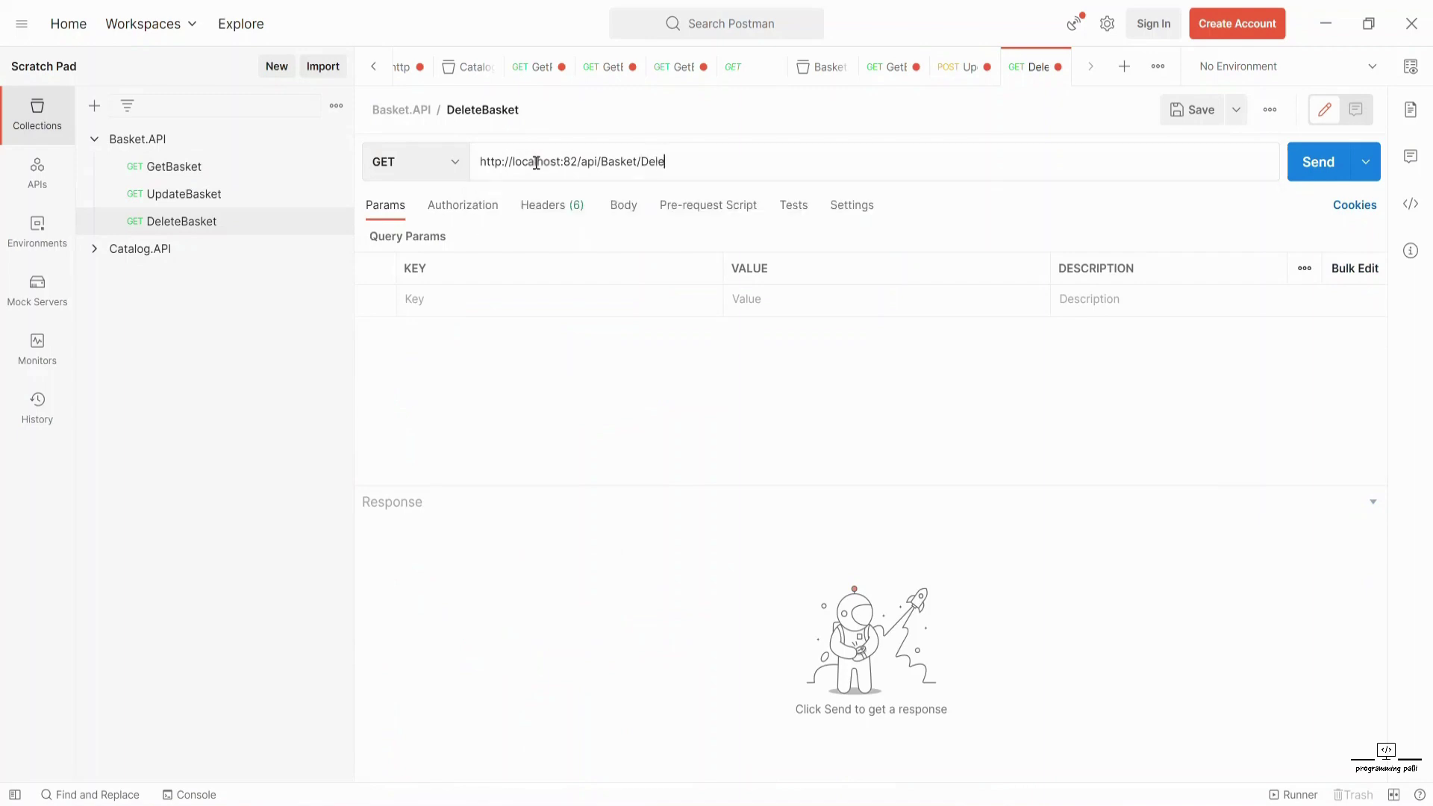
pyautogui.write('te')
pyautogui.write('Baks')
pyautogui.write('t')
pyautogui.write('?')
pyautogui.write('user')
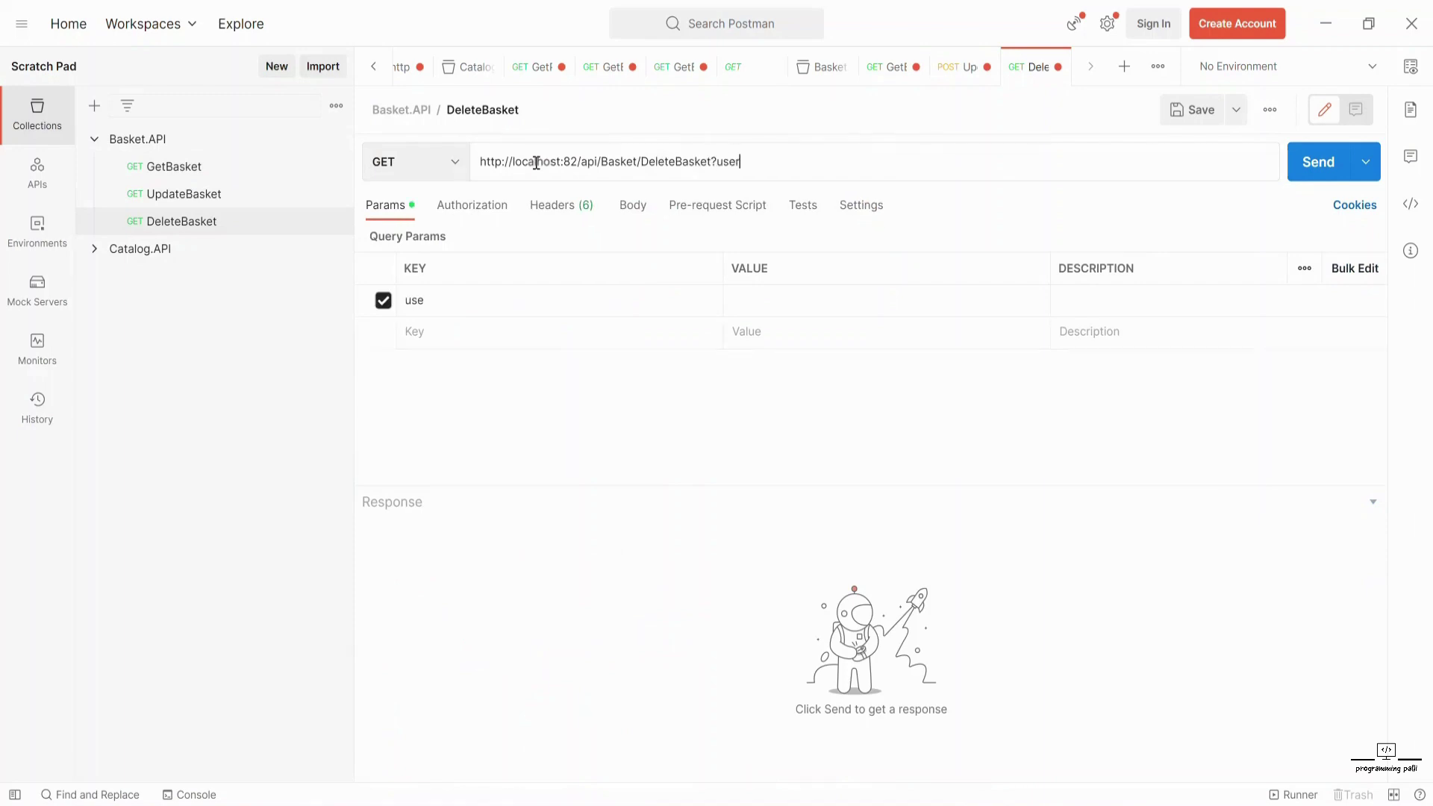
pyautogui.write('Name=')
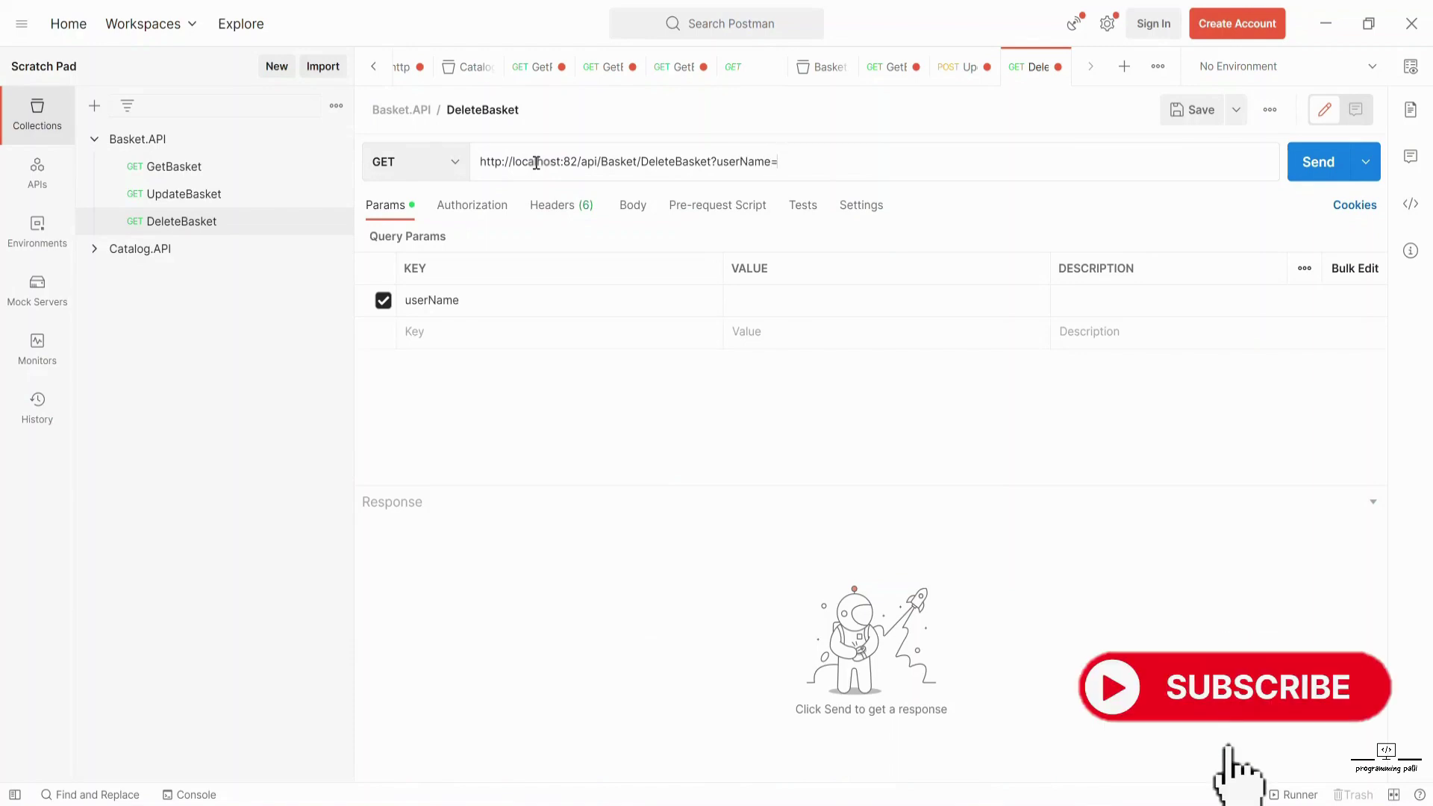
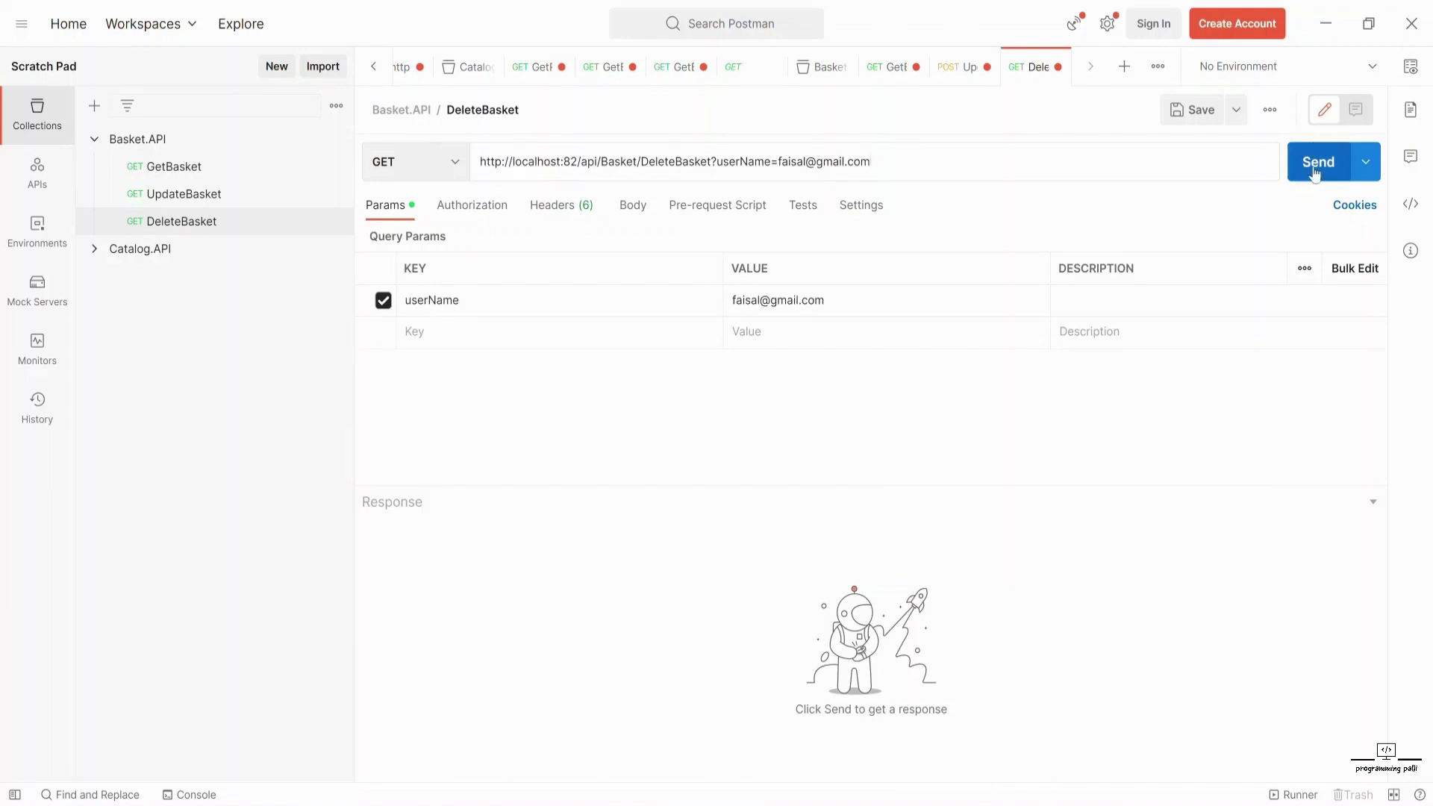
# - Send DeleteBasket as DELETE to get 'Basket has been deleted.', then resend GetBasket to confirm null data
pyautogui.click(399, 171)
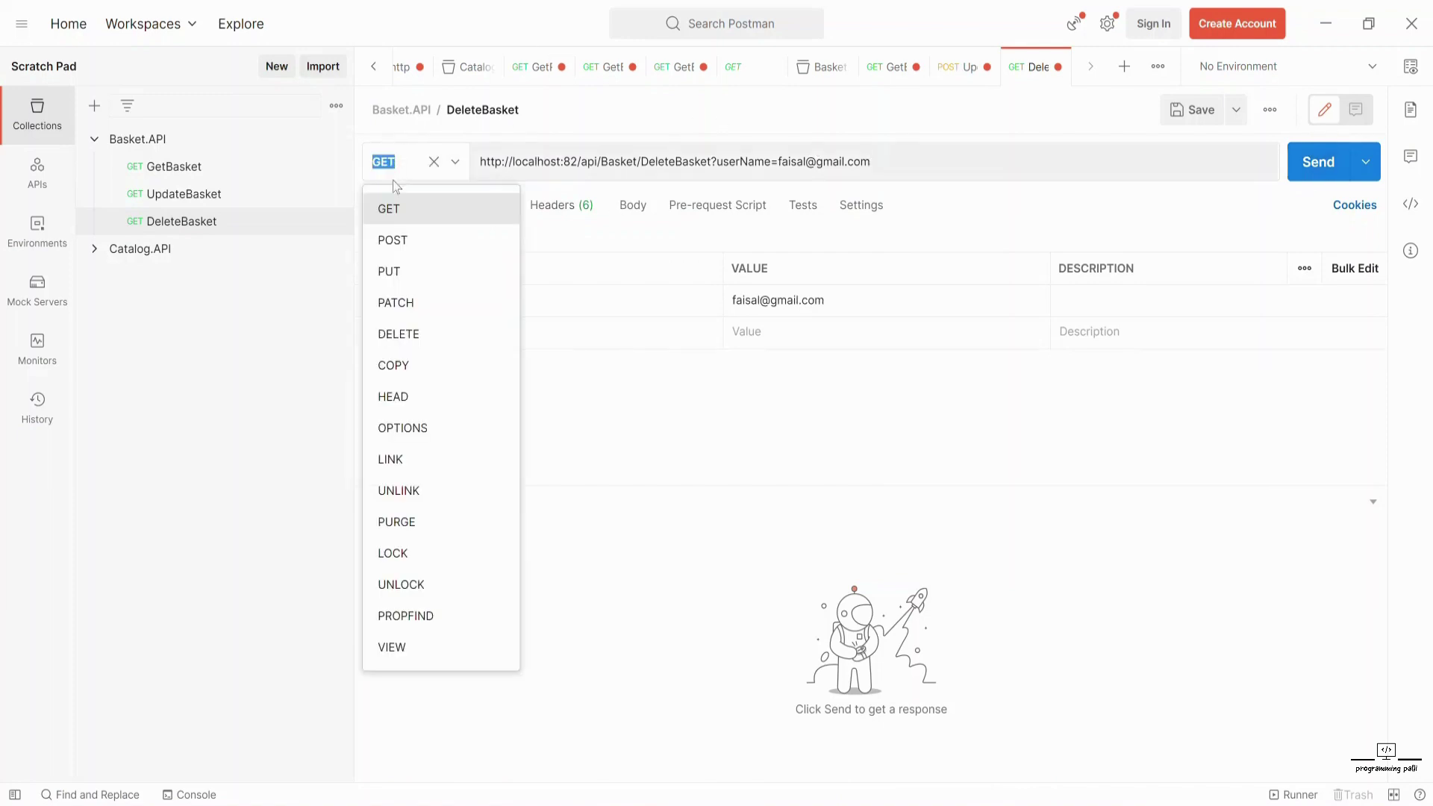
pyautogui.click(394, 335)
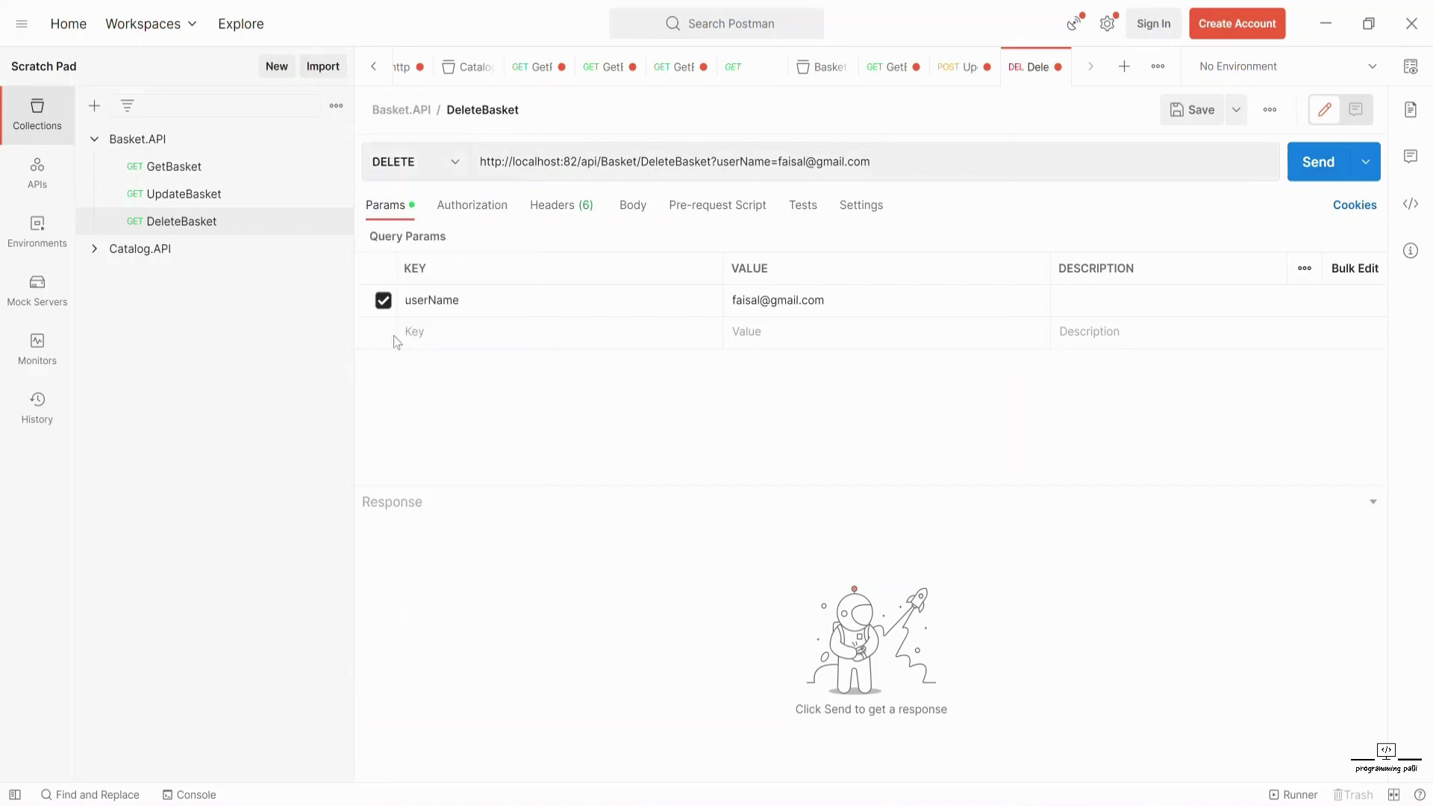
pyautogui.click(1332, 185)
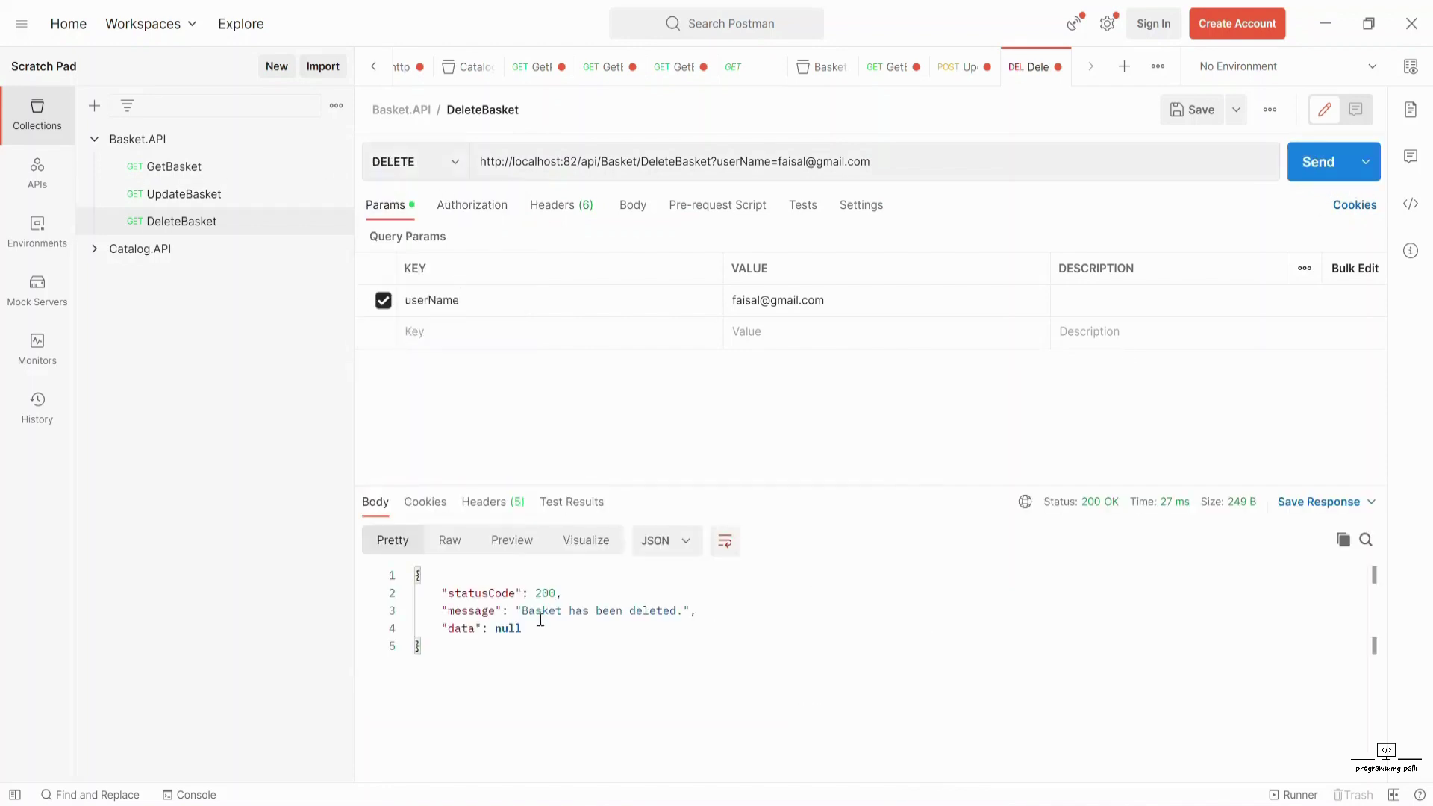
pyautogui.click(162, 170)
pyautogui.click(1304, 175)
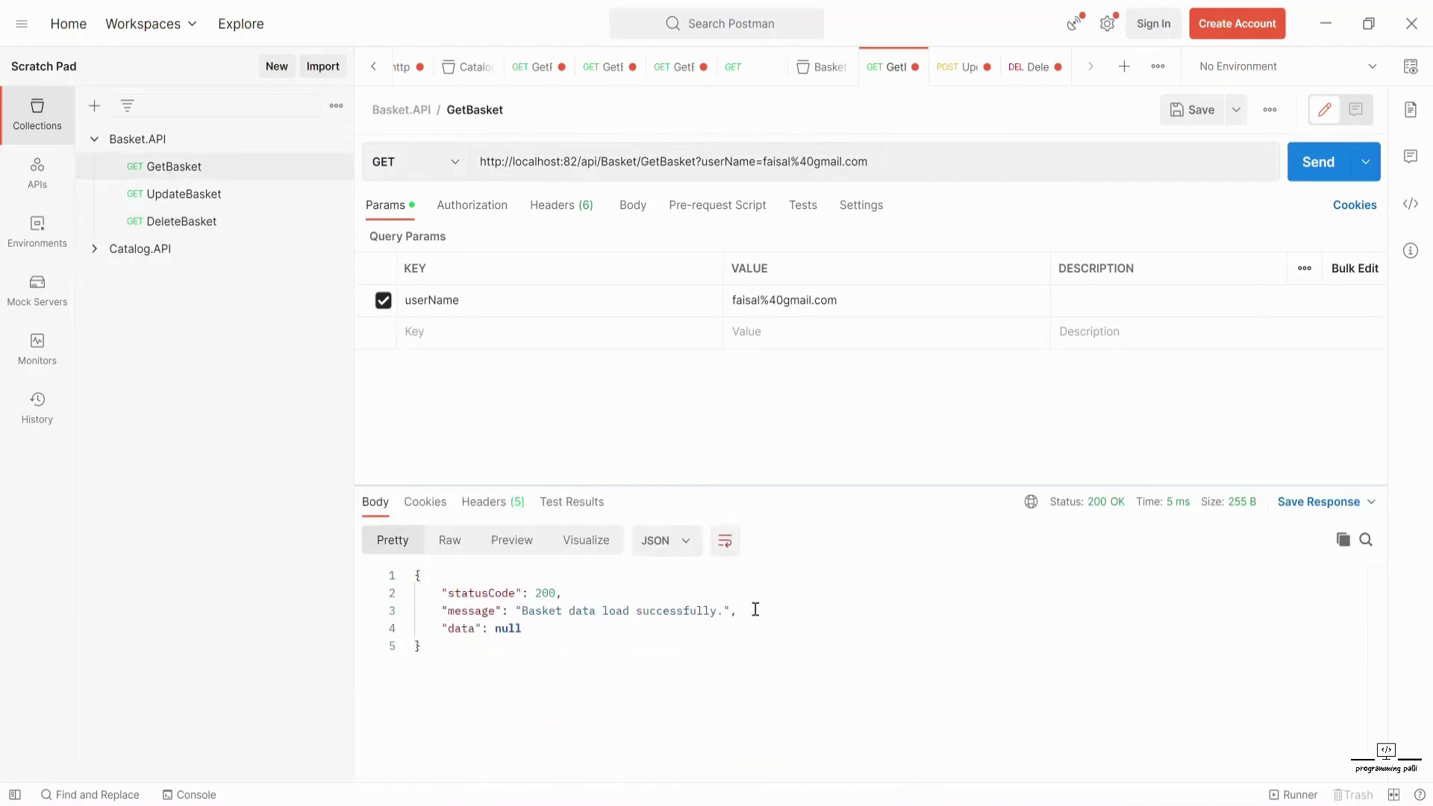